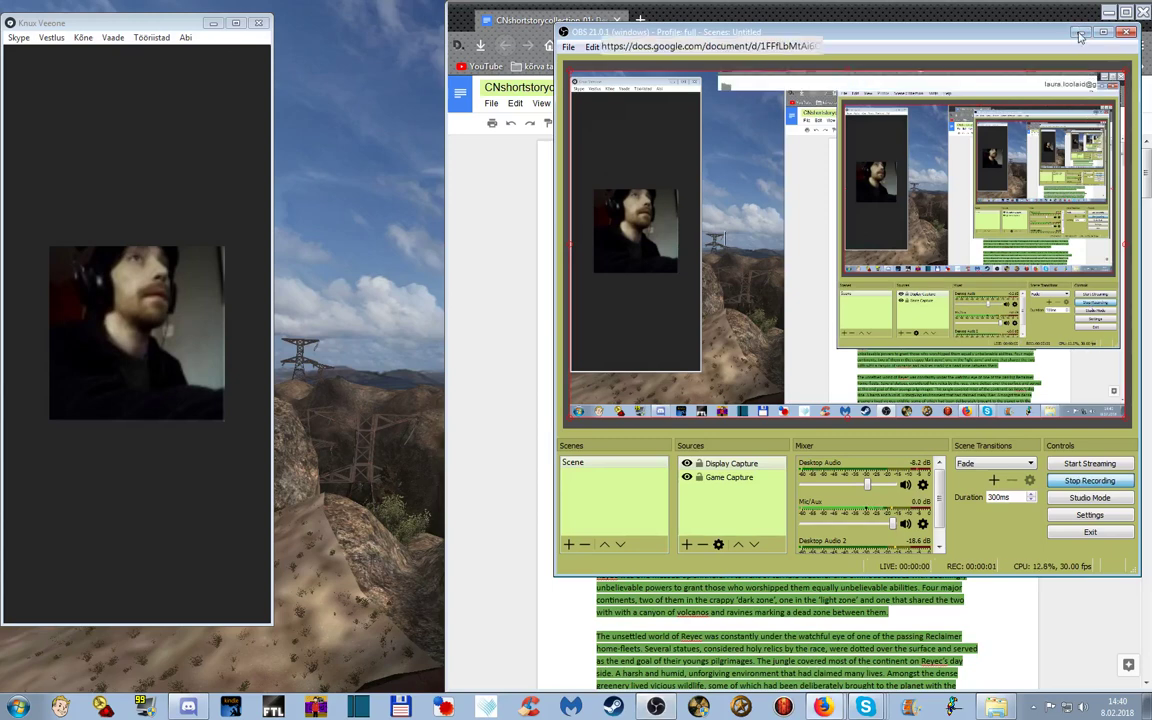
- Minimize the OBS window and move the cursor to the Chapter 2 heading
left_click(1079, 34)
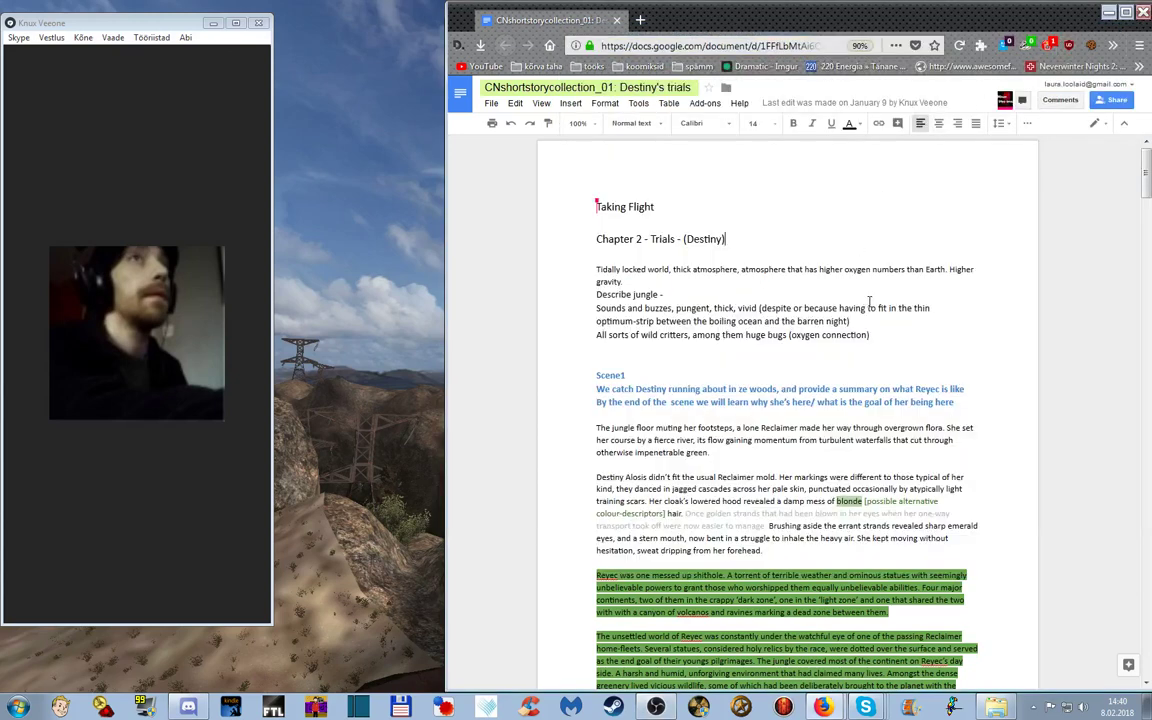
key("Down")
key("End")
scroll(870, 253, "down", 2)
scroll(870, 253, "down", 4)
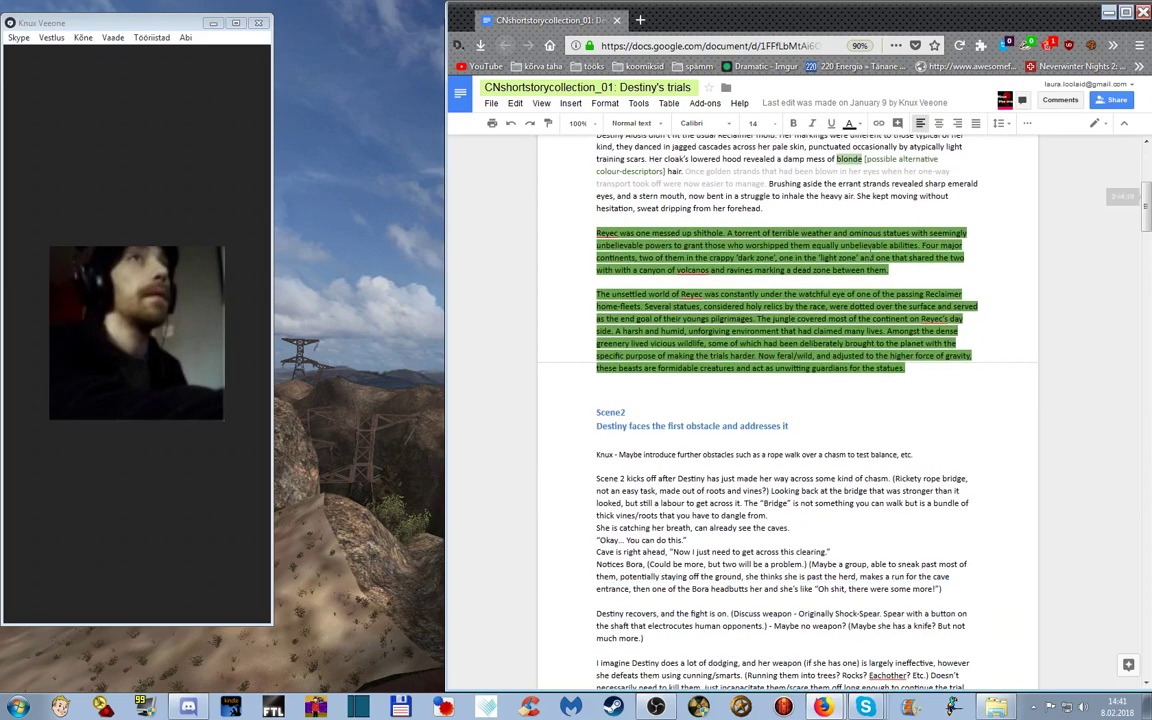
scroll(870, 253, "down", 1)
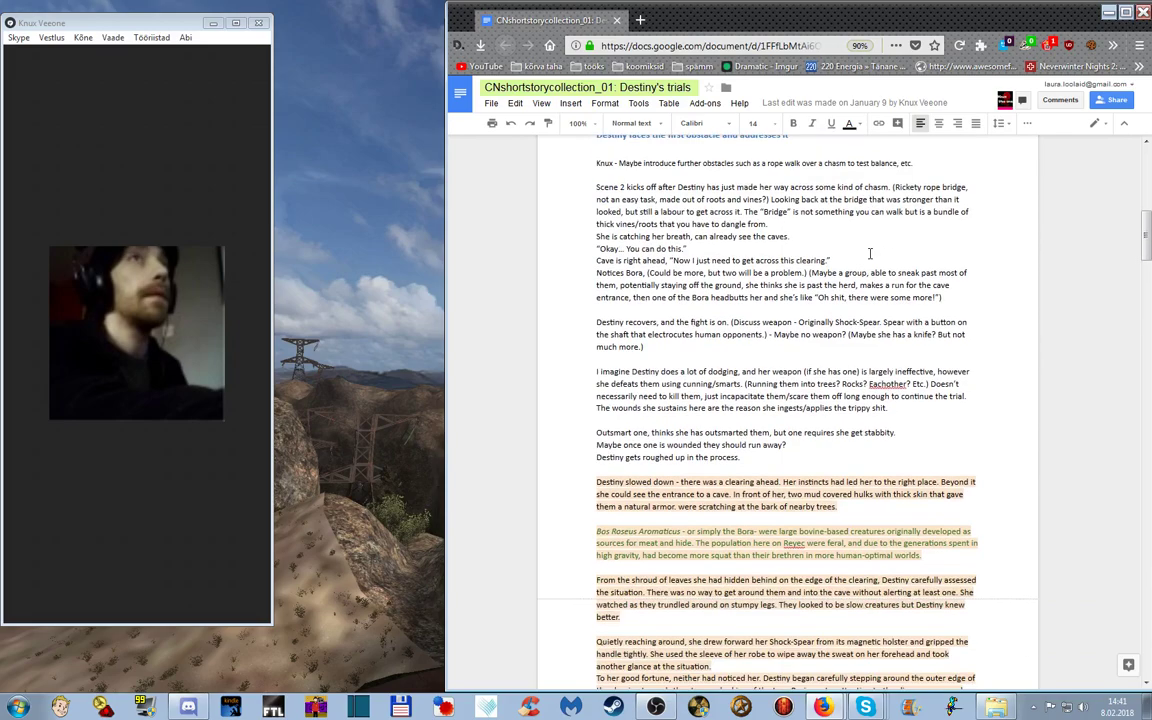
scroll(870, 253, "down", 2)
scroll(870, 253, "down", 3)
scroll(870, 253, "down", 10)
scroll(855, 275, "down", 2)
scroll(855, 275, "down", 12)
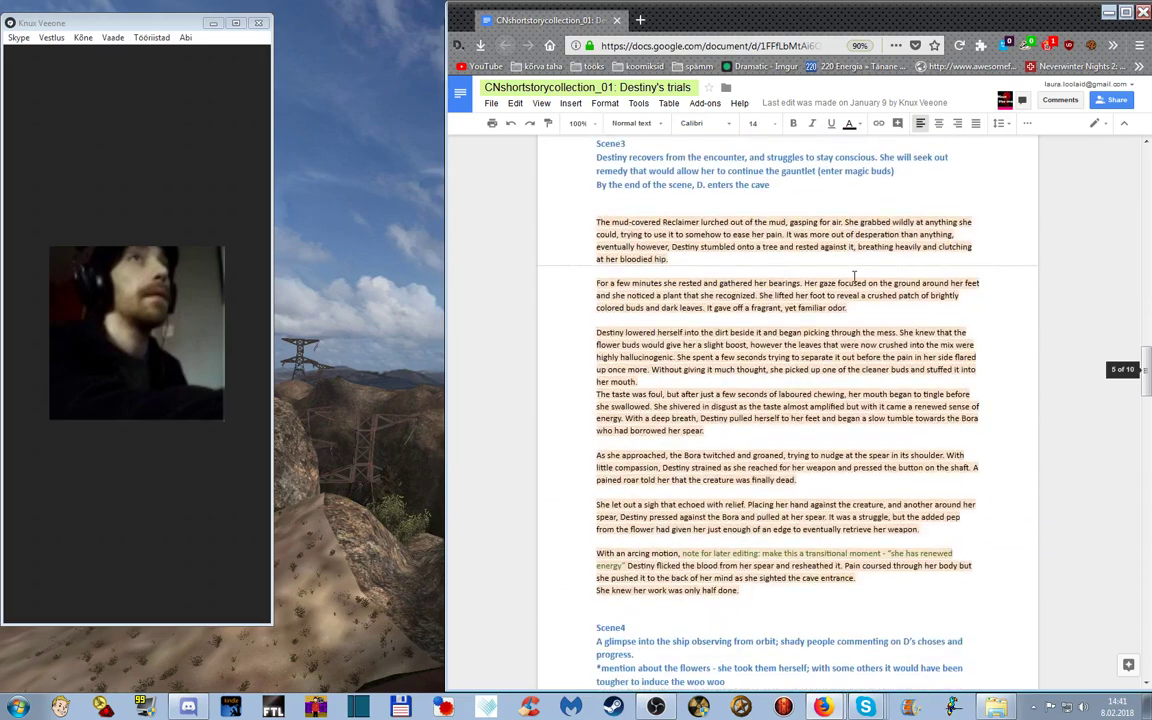
scroll(855, 275, "down", 8)
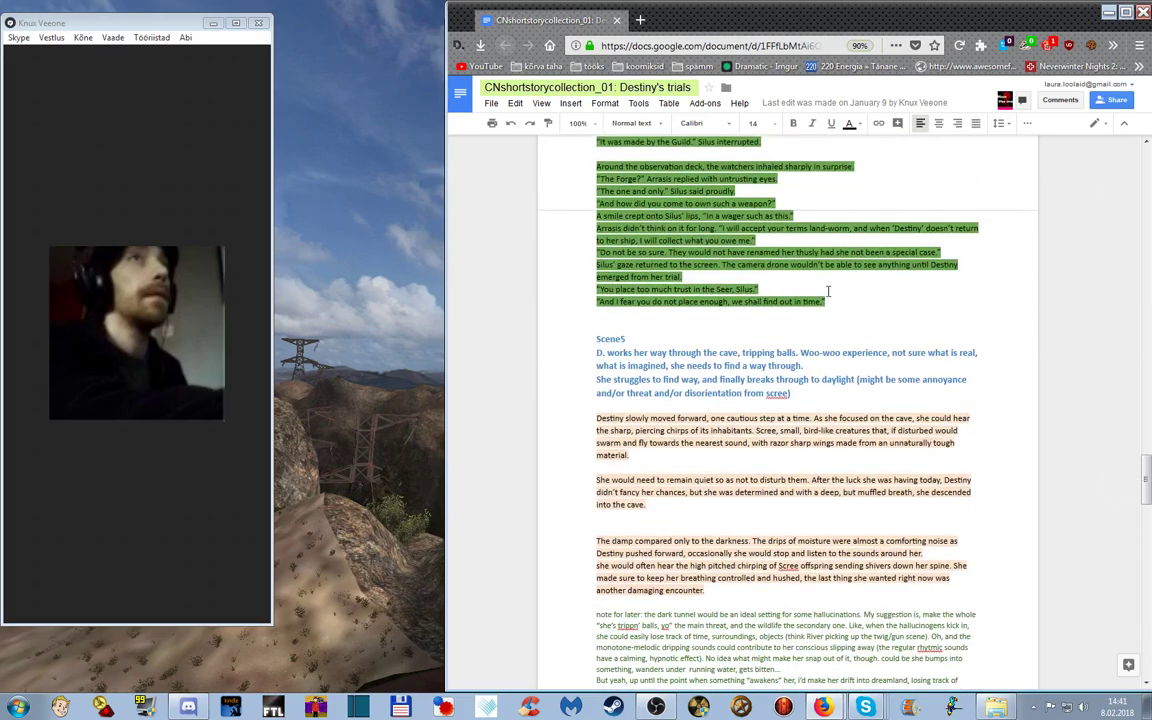
scroll(914, 272, "up", 8)
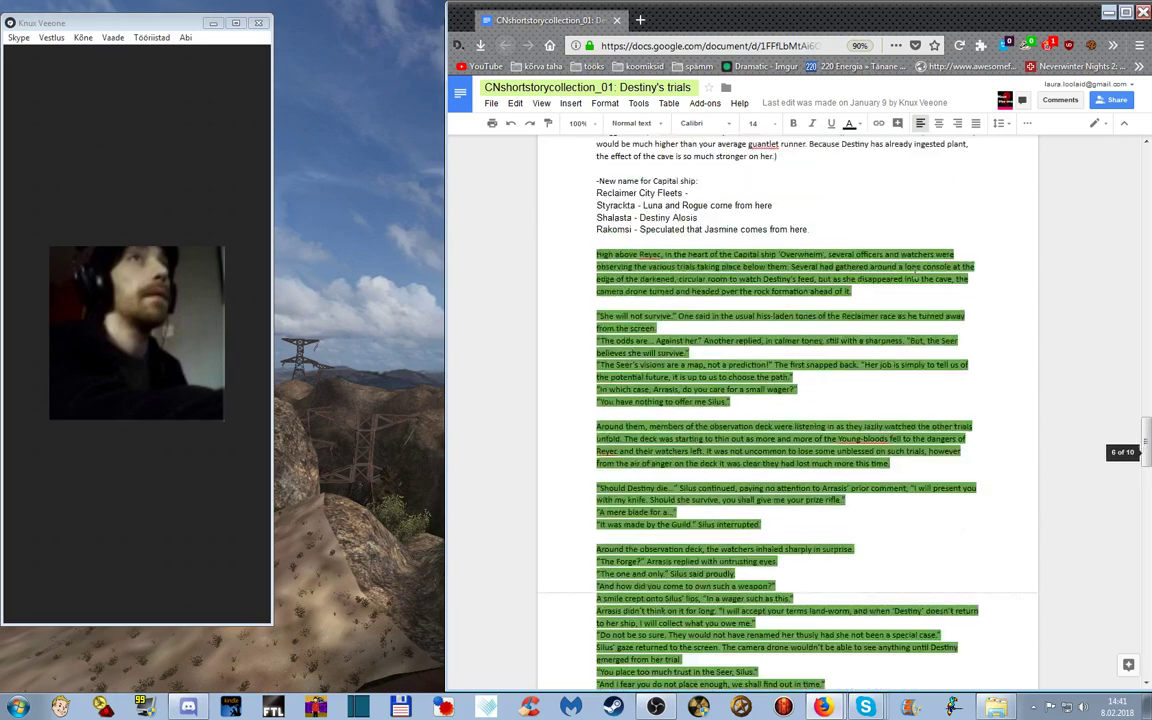
scroll(914, 272, "up", 20)
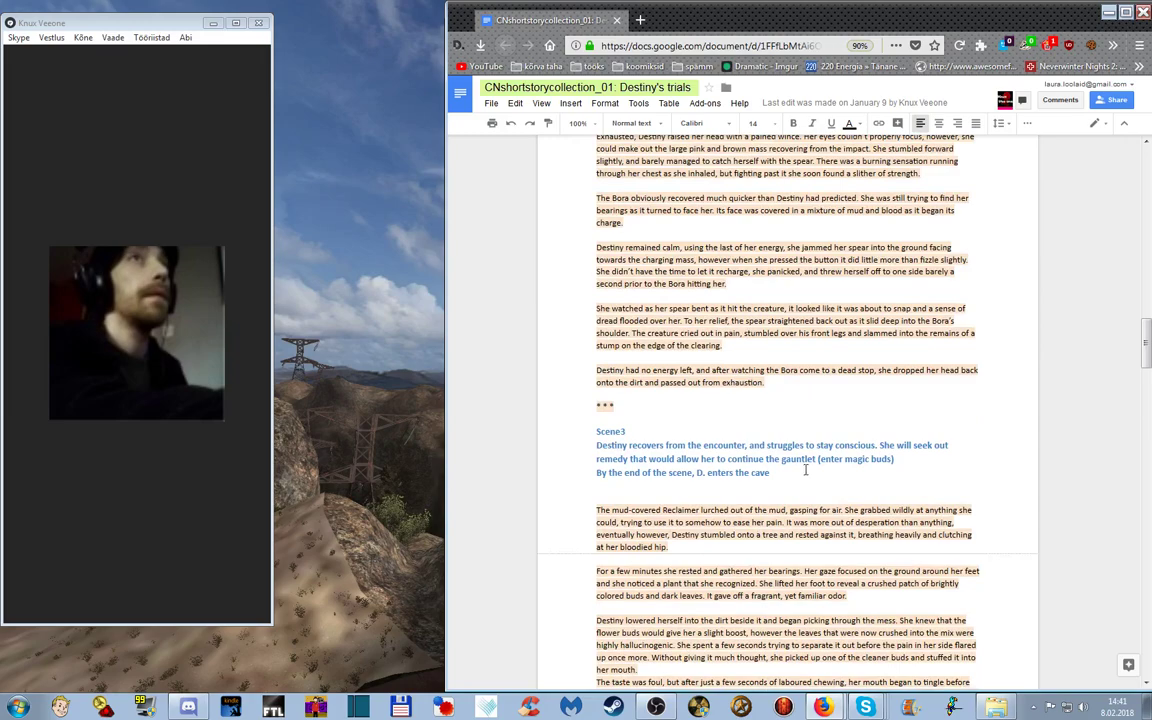
scroll(933, 440, "up", 11)
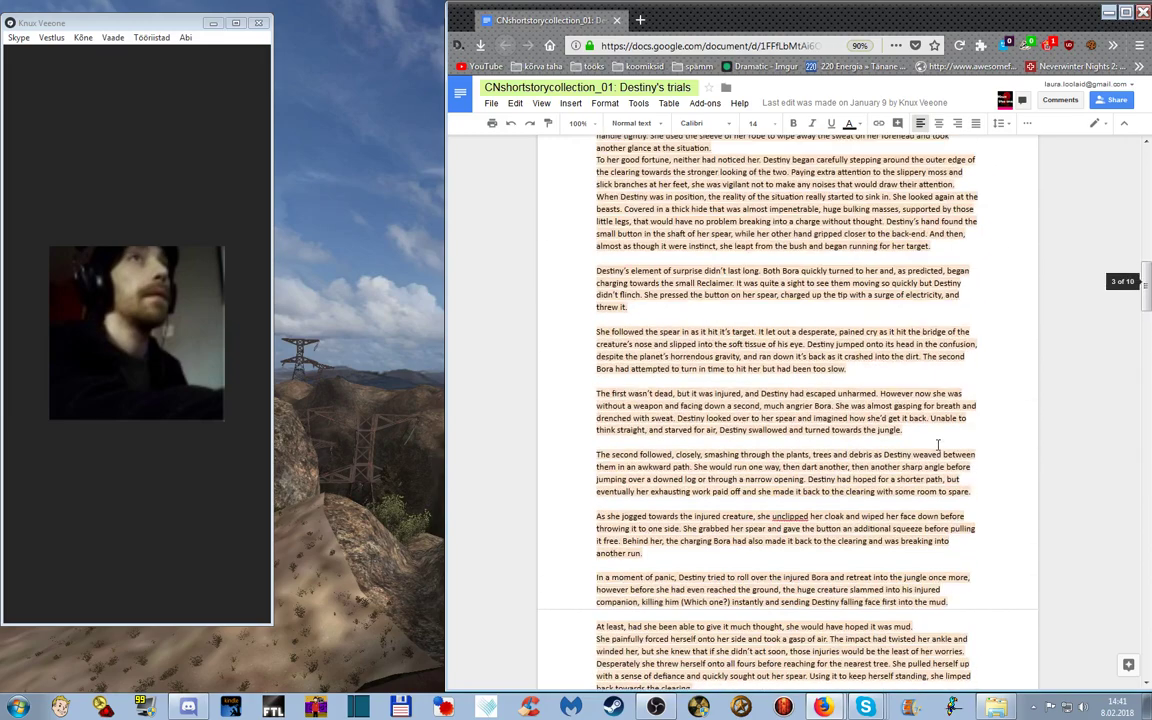
scroll(938, 444, "up", 15)
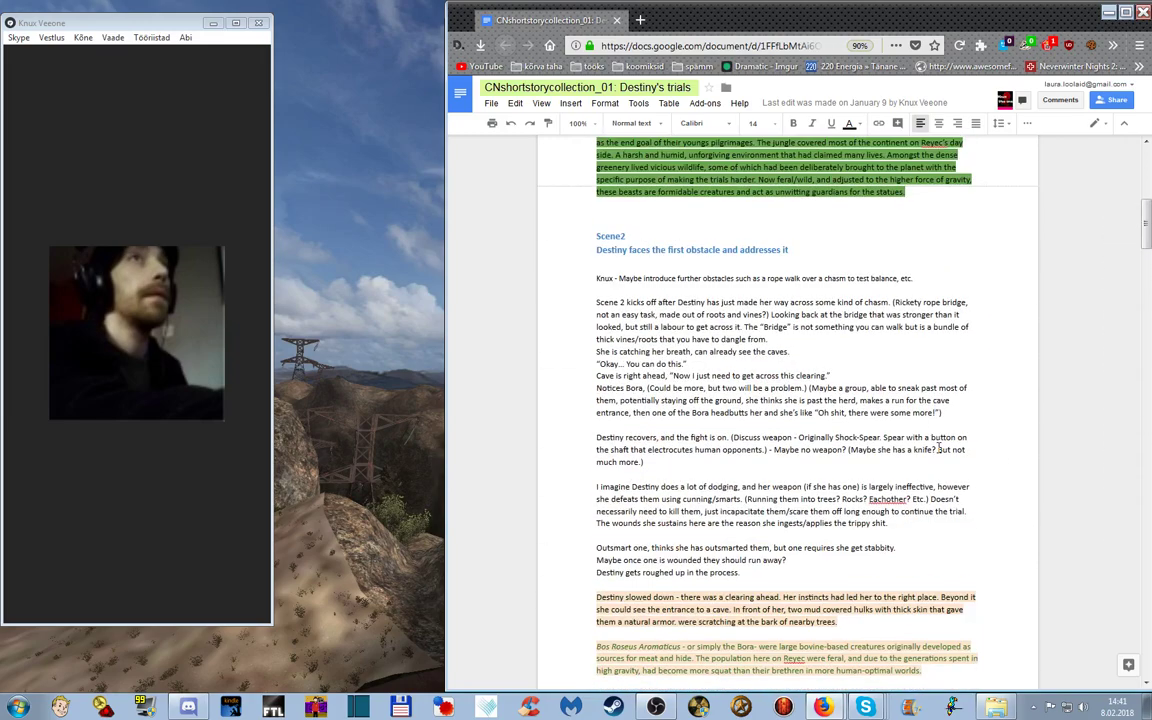
scroll(938, 449, "up", 12)
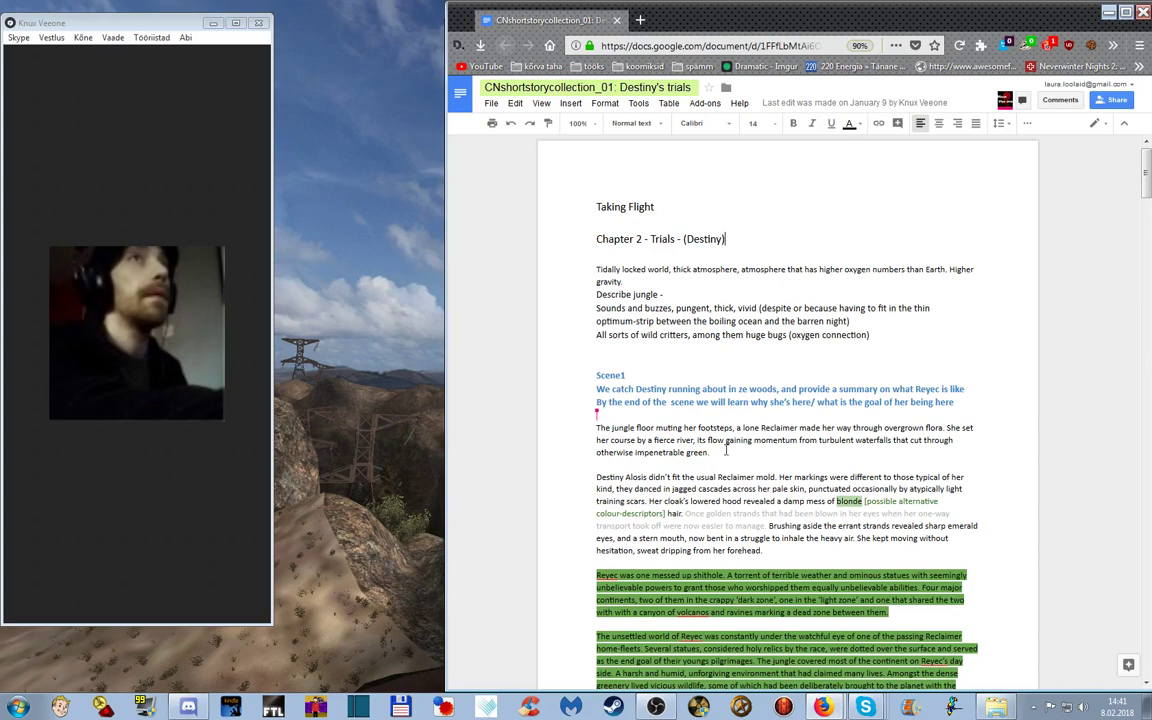
- Scroll down to the Scene 2 notes and the orange-highlighted Bora clearing paragraphs
scroll(737, 446, "down", 3)
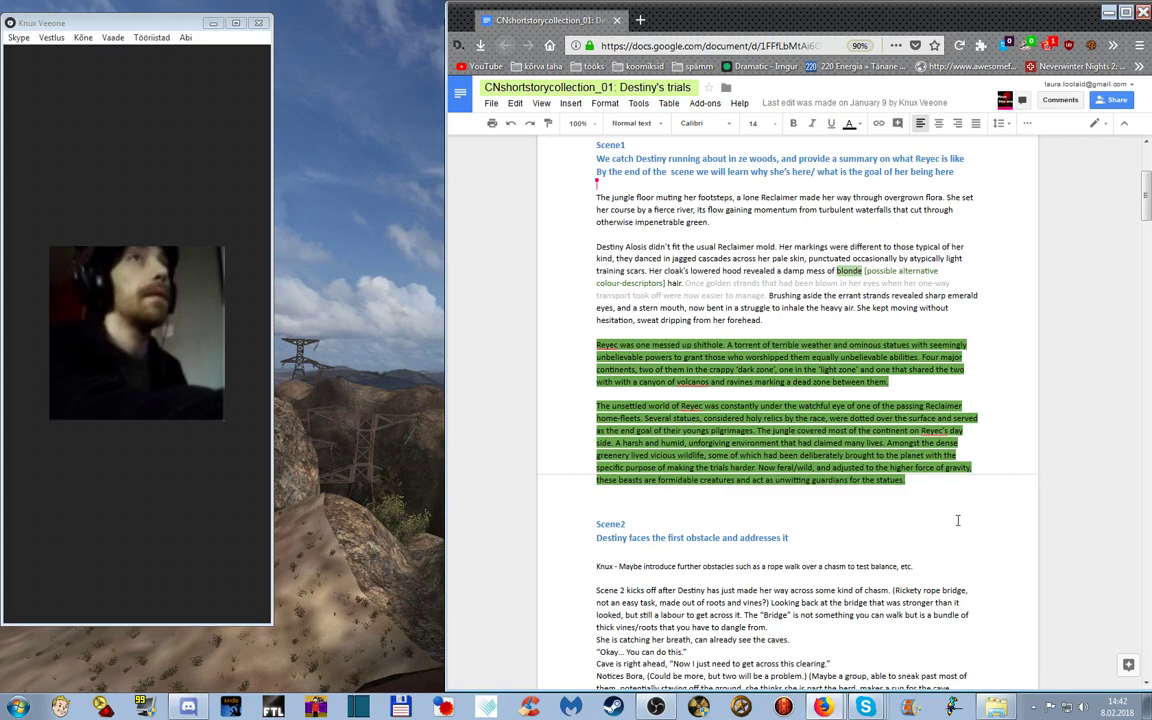
scroll(930, 505, "down", 1)
scroll(930, 508, "down", 1)
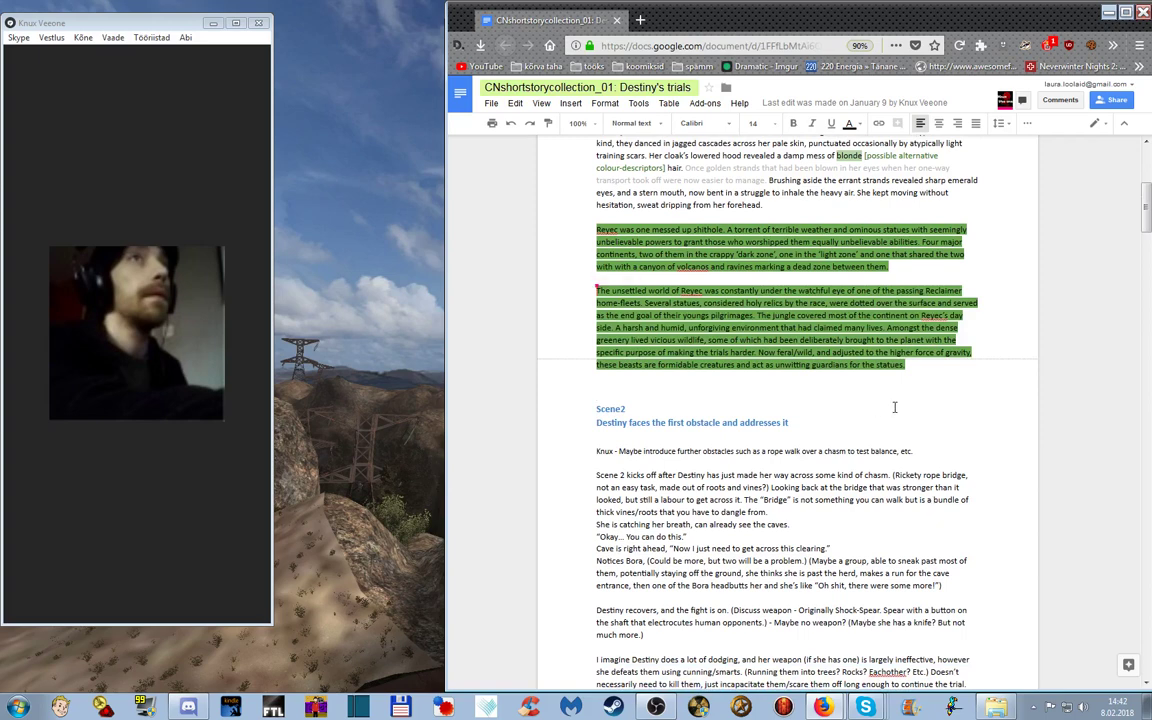
scroll(890, 404, "down", 10)
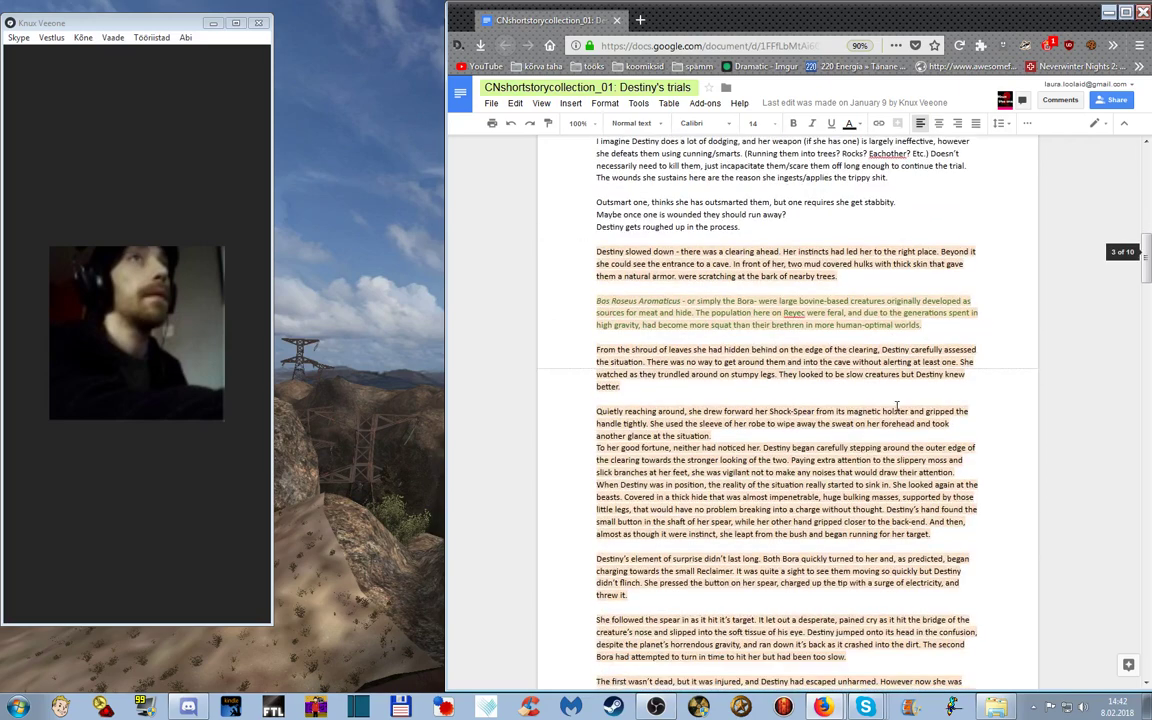
scroll(897, 405, "up", 5)
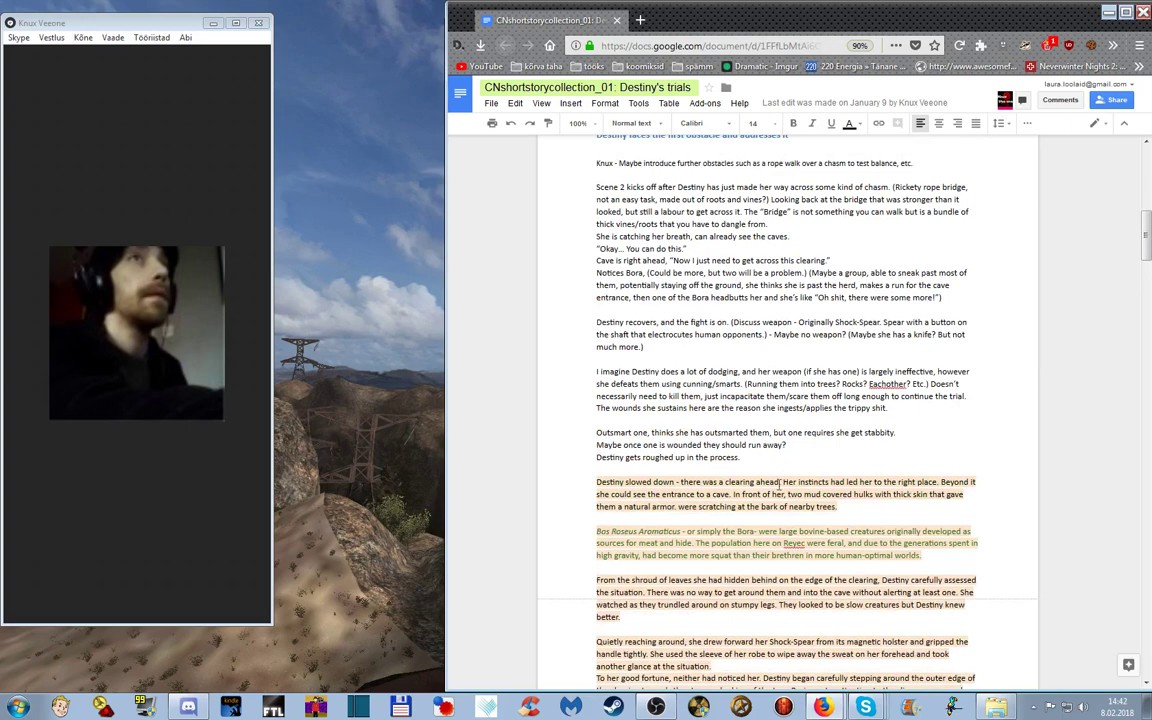
- Remove the orange highlight from the Bos Roseus Aromaticus paragraph
left_click(930, 555)
left_click(572, 529, "shift")
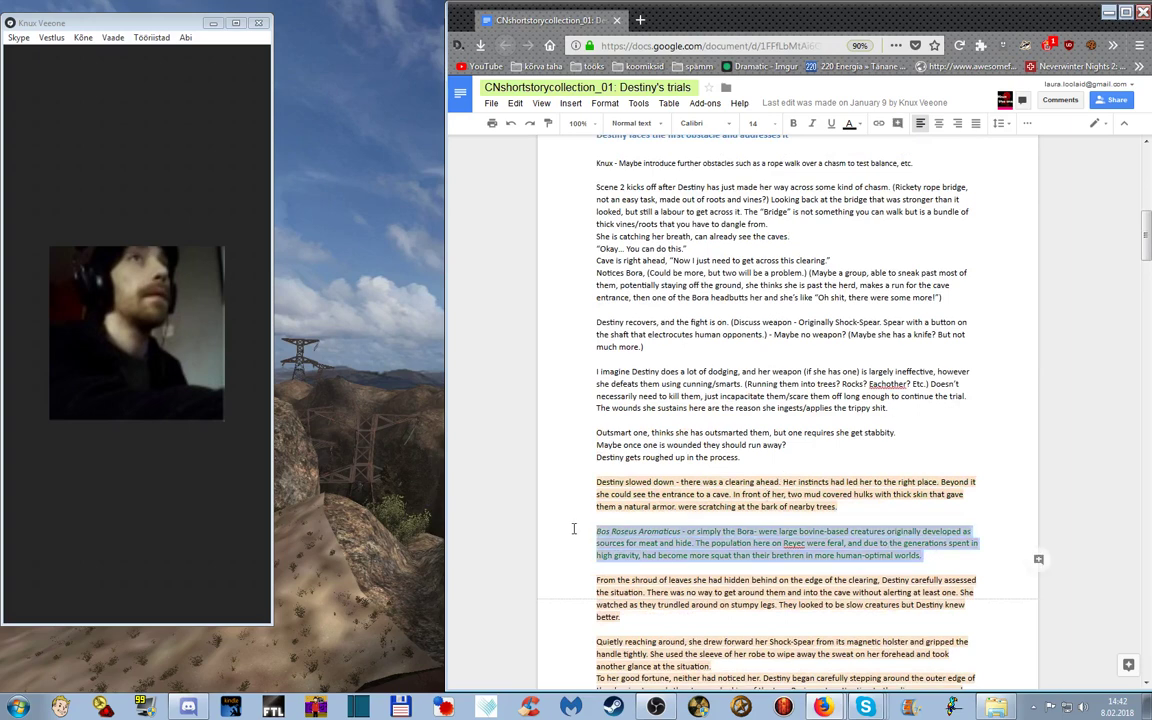
left_click(853, 128)
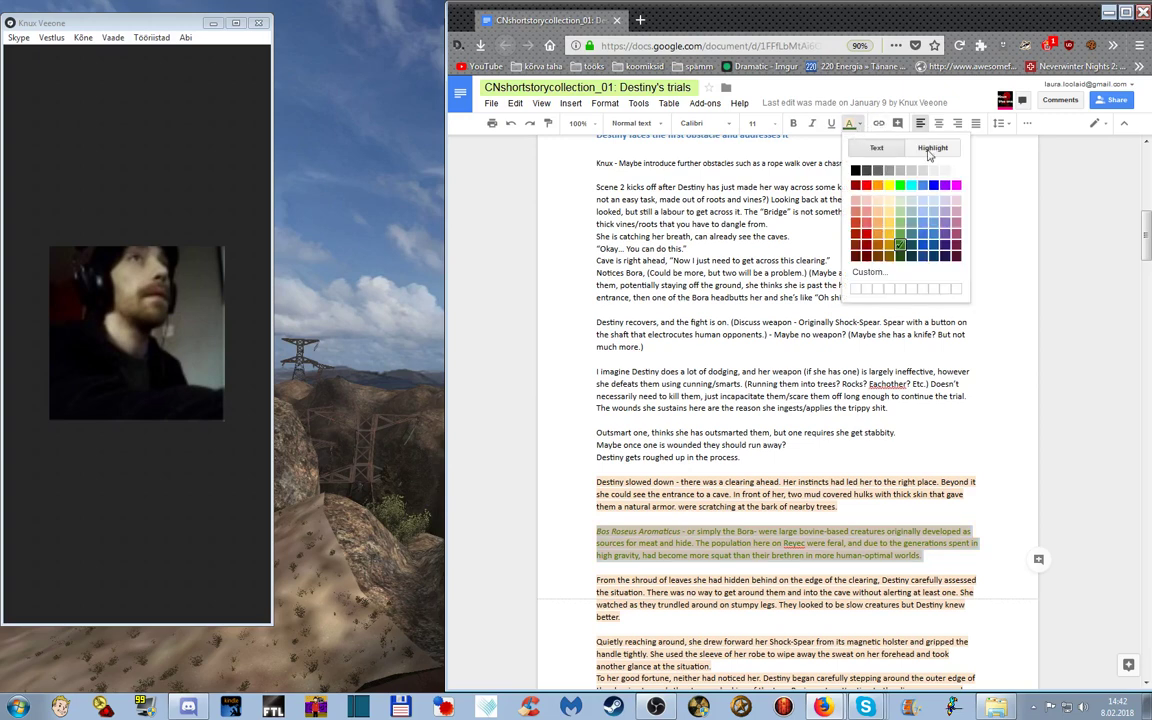
left_click(932, 147)
left_click(919, 169)
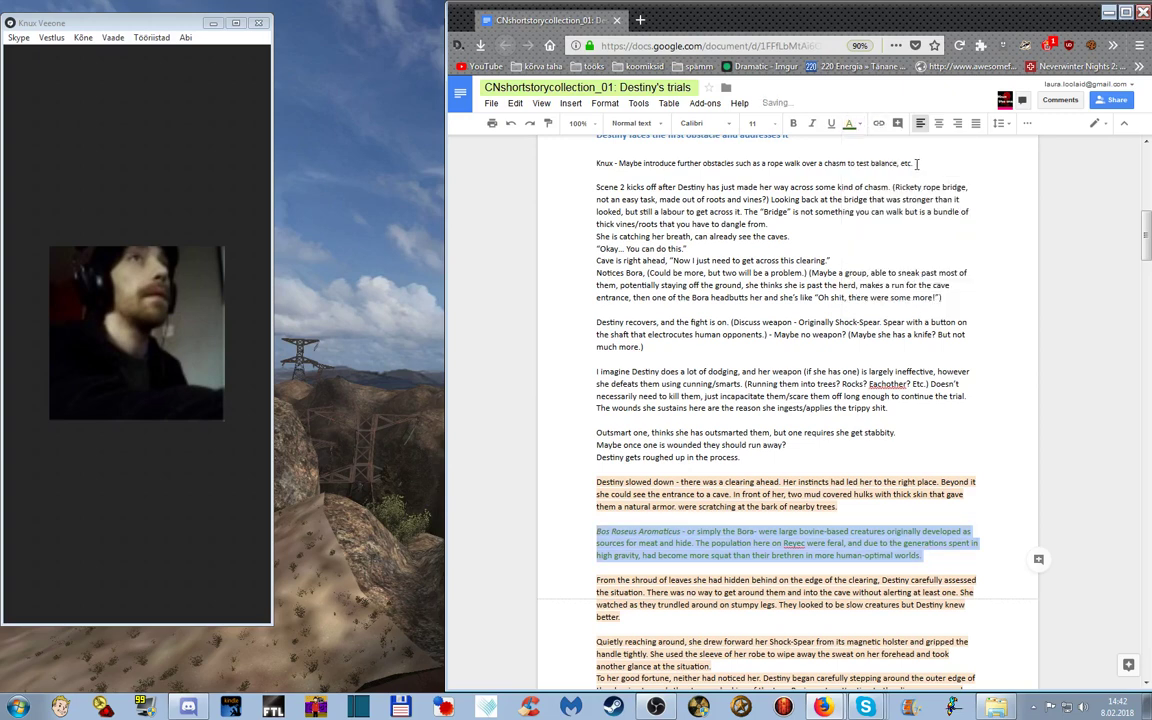
- Set the Bora paragraph to font size 14
left_click(764, 123)
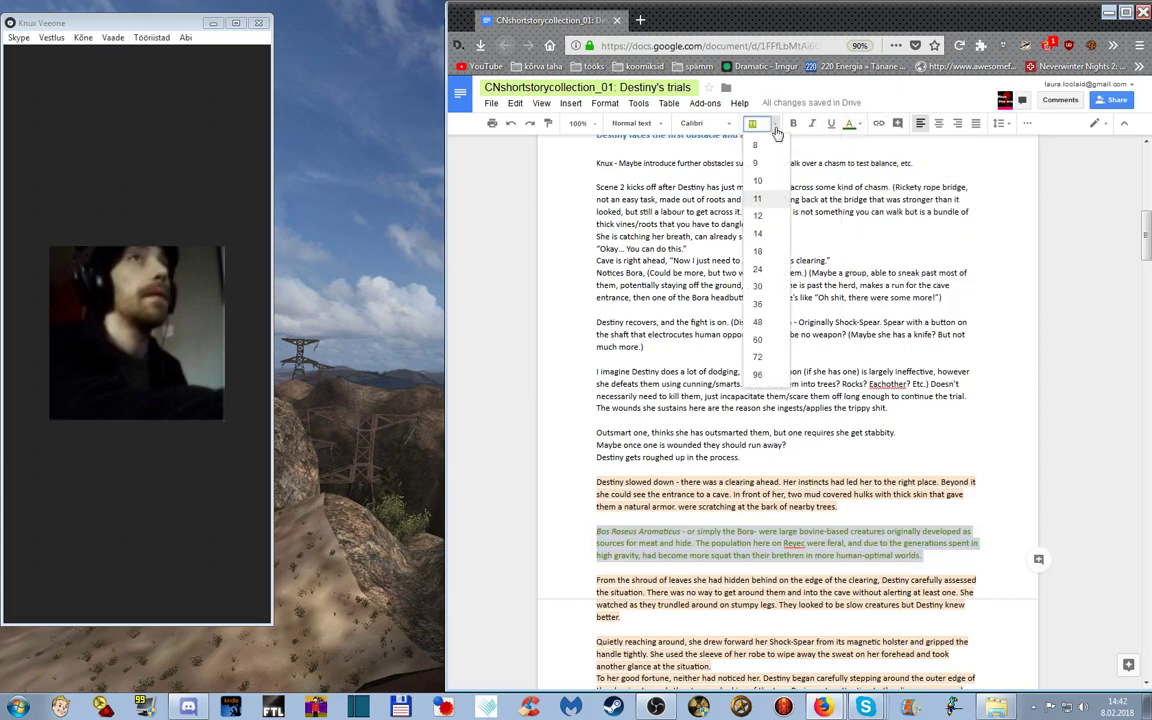
left_click(766, 234)
left_click(922, 585)
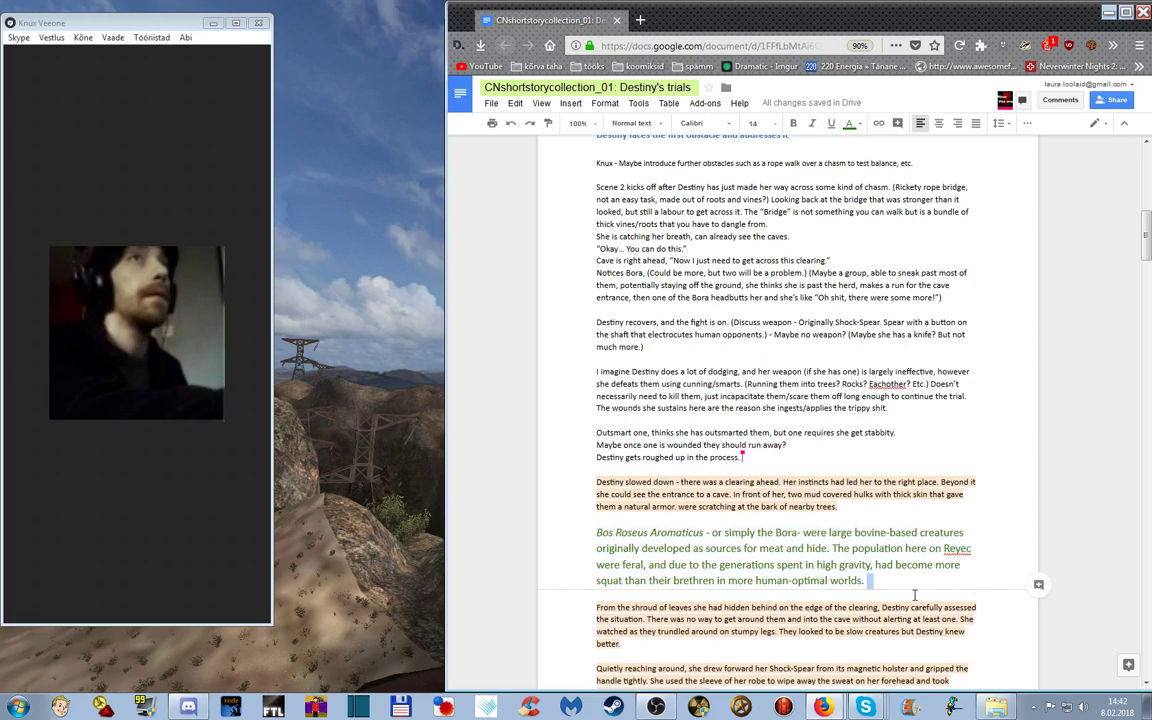
scroll(899, 482, "up", 3)
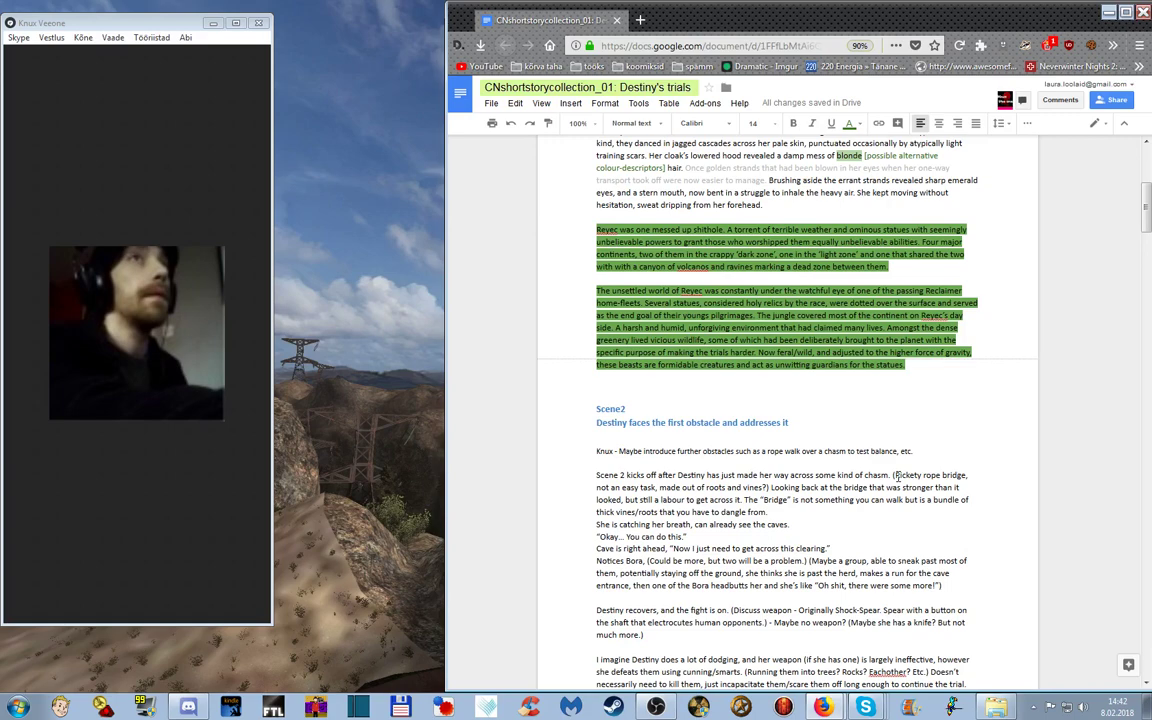
scroll(900, 480, "up", 4)
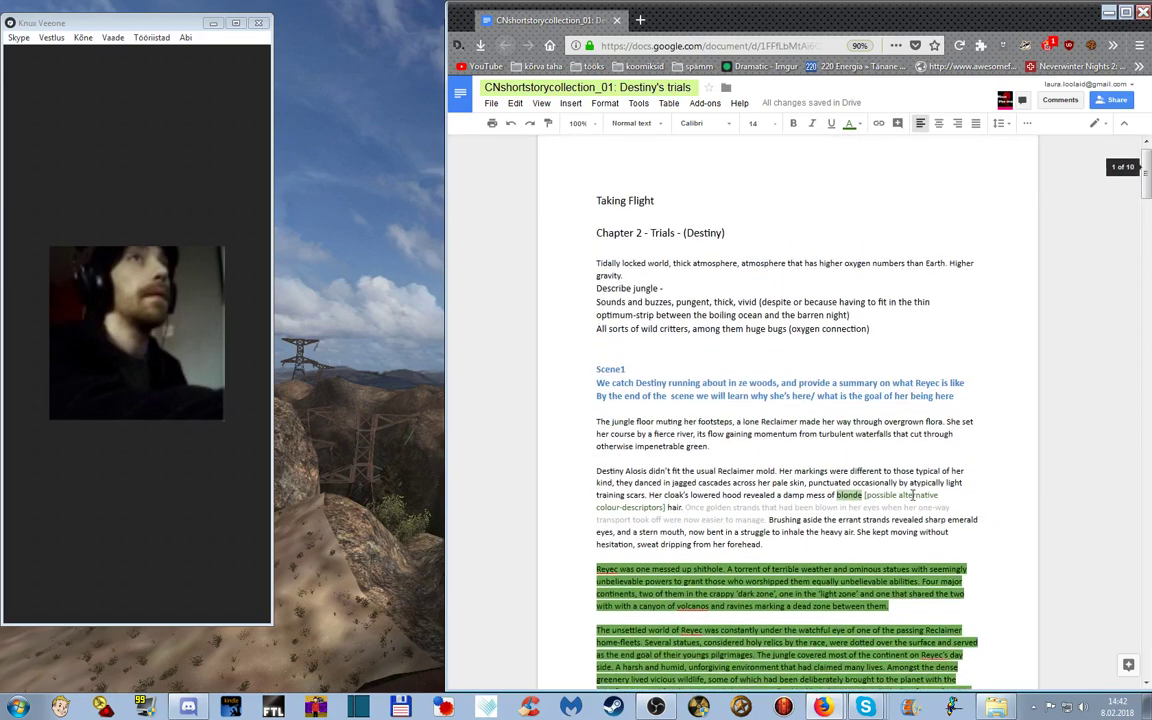
scroll(950, 340, "down", 3)
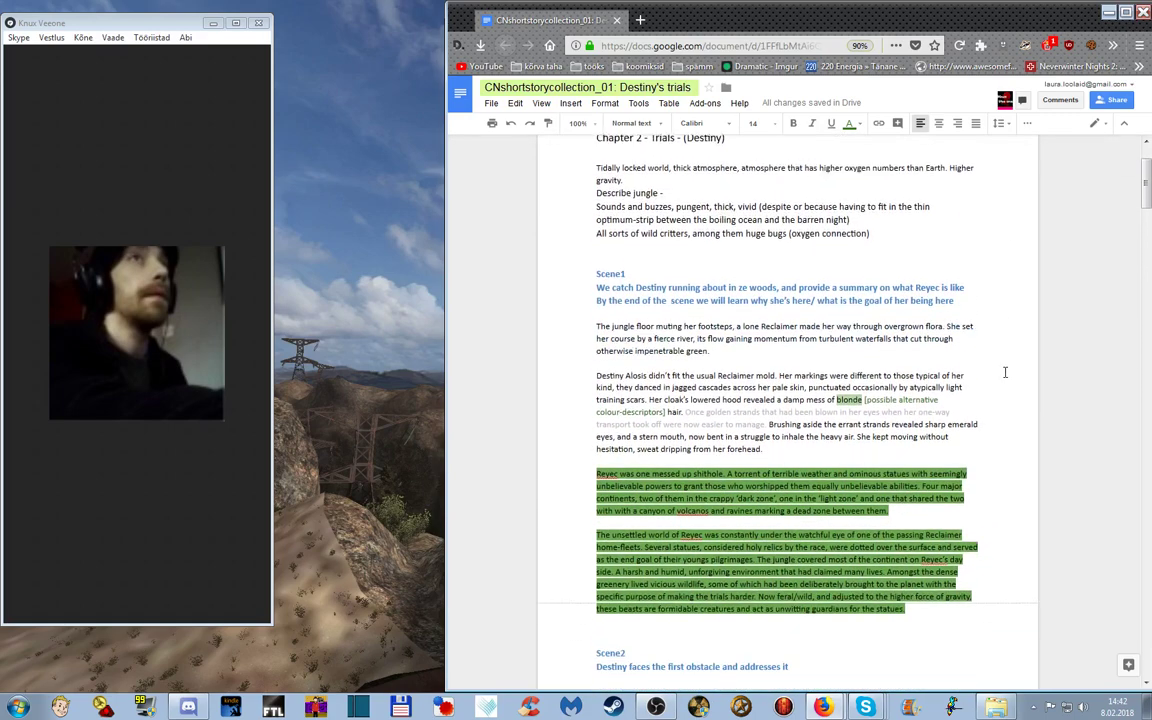
scroll(1005, 372, "down", 8)
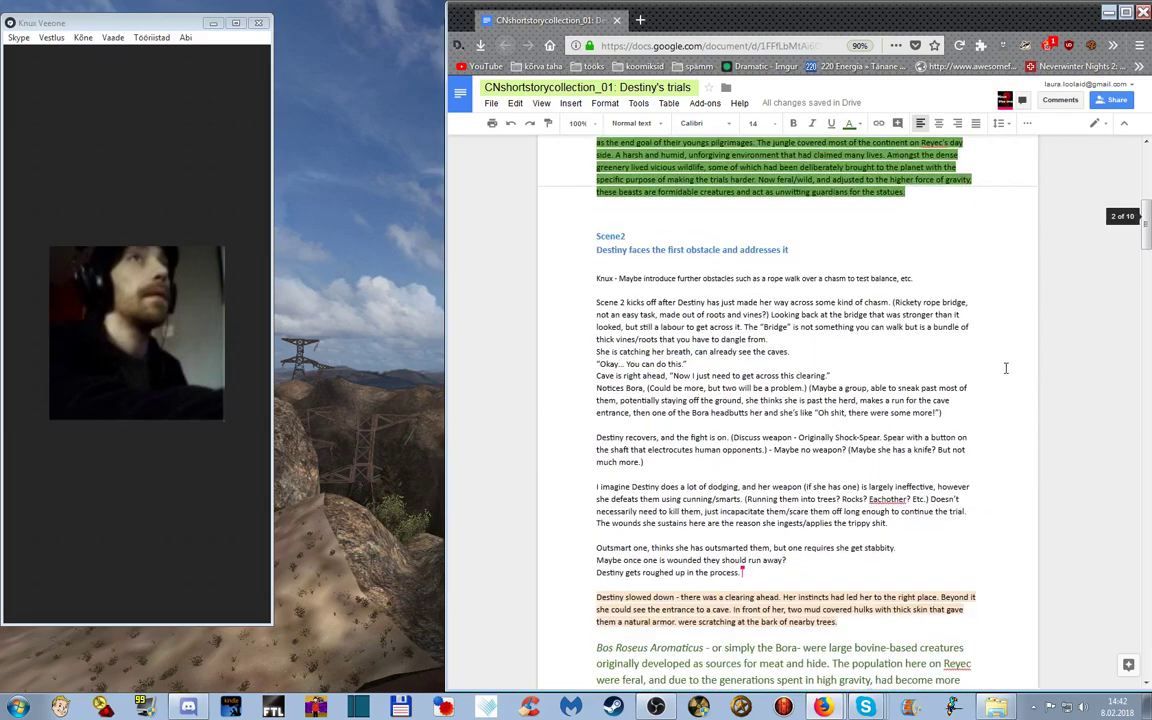
scroll(1005, 369, "down", 4)
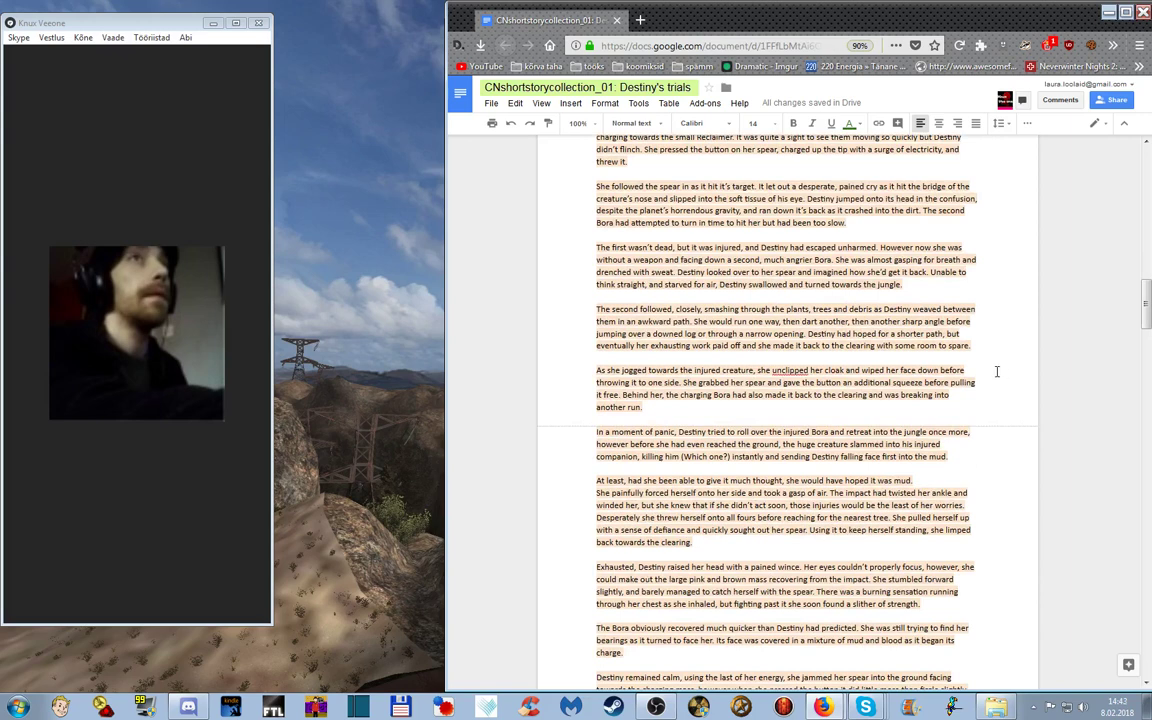
scroll(997, 371, "up", 2)
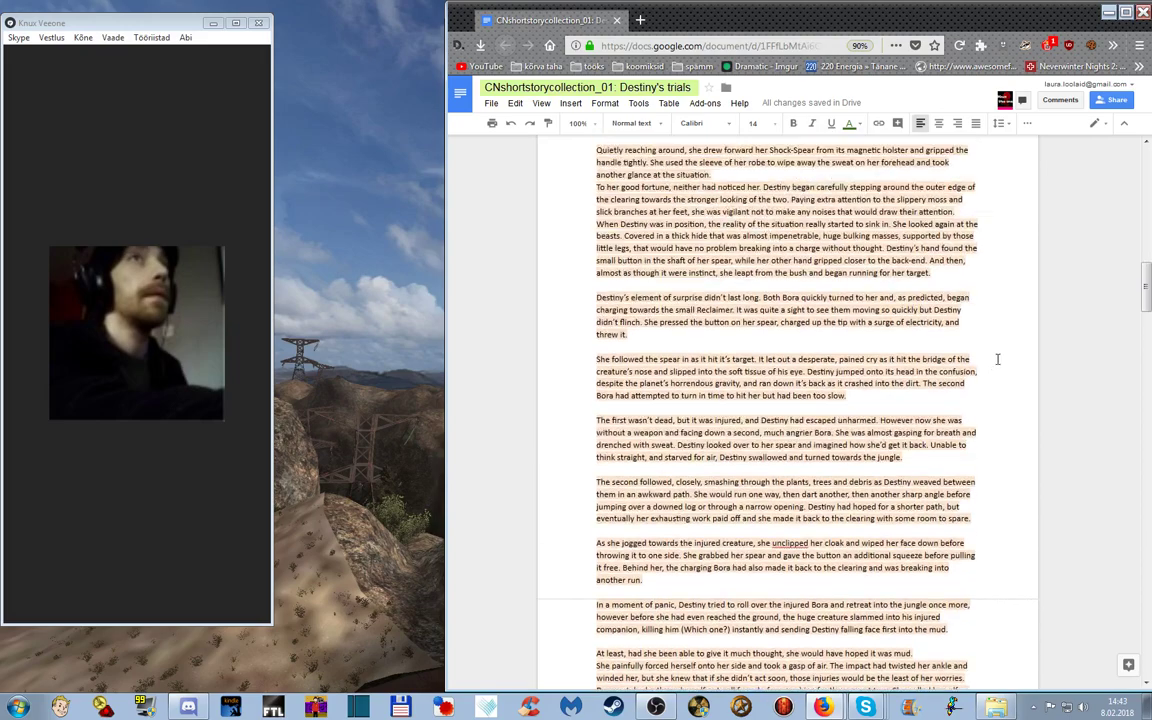
scroll(997, 359, "up", 6)
scroll(997, 360, "up", 4)
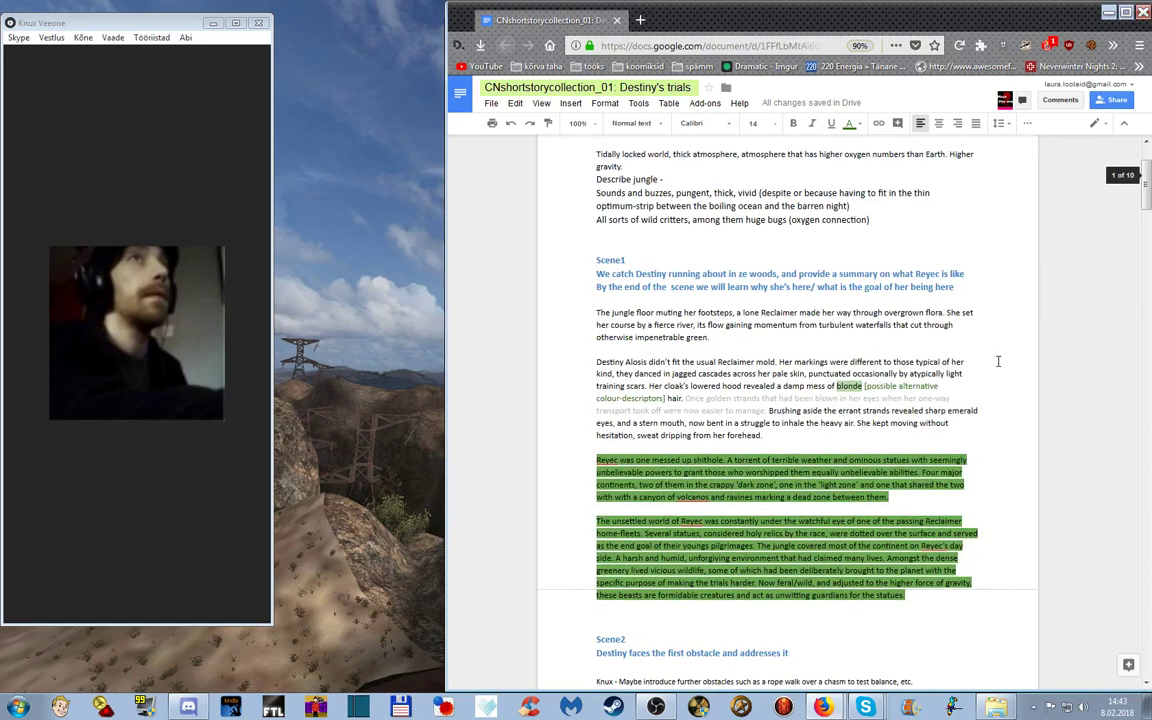
scroll(996, 370, "down", 2)
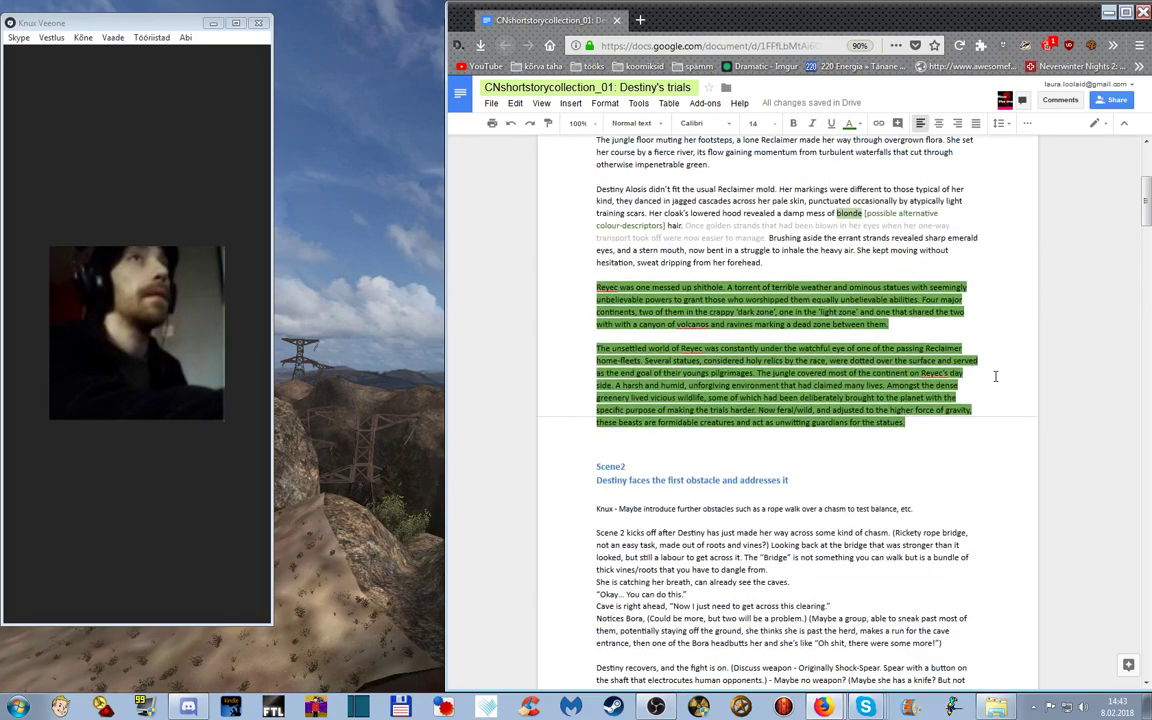
scroll(995, 375, "down", 6)
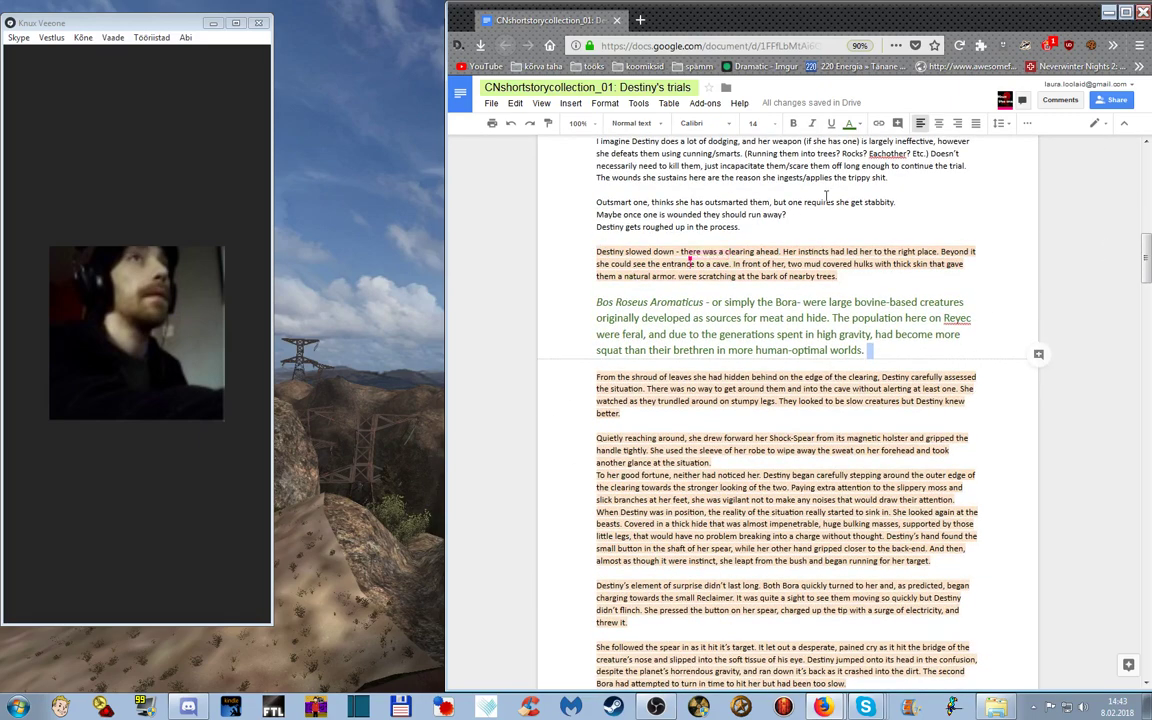
scroll(773, 262, "down", 5)
scroll(773, 262, "down", 2)
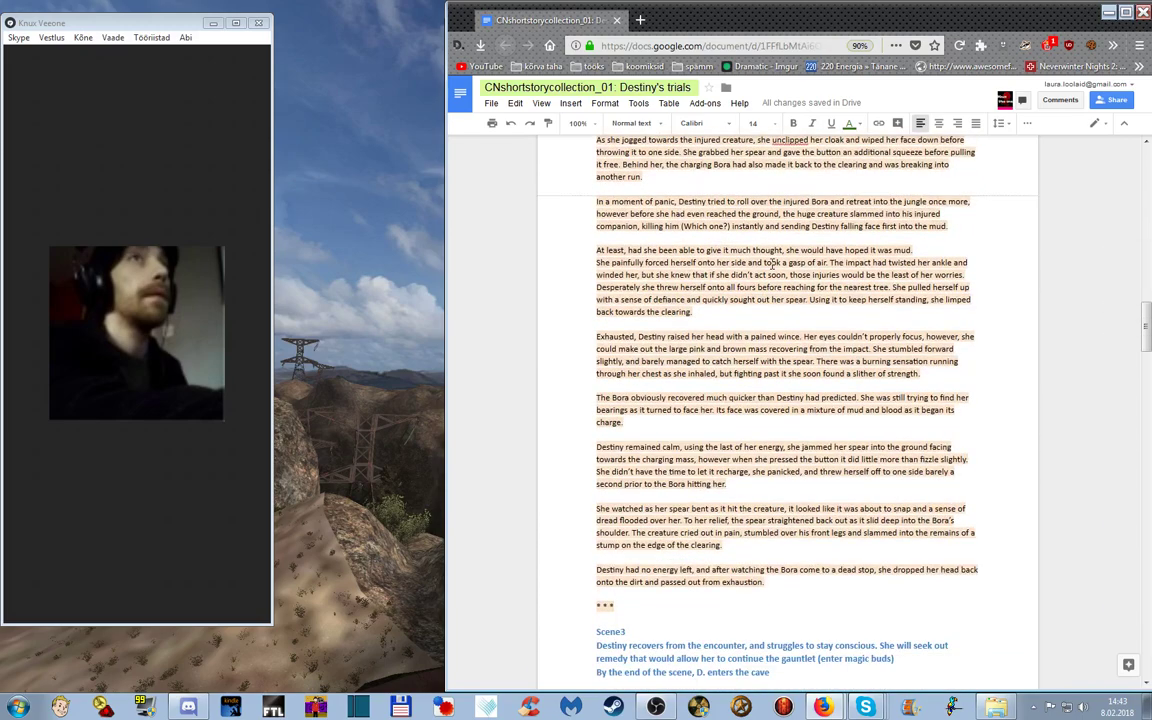
scroll(772, 264, "down", 1)
scroll(772, 264, "down", 1)
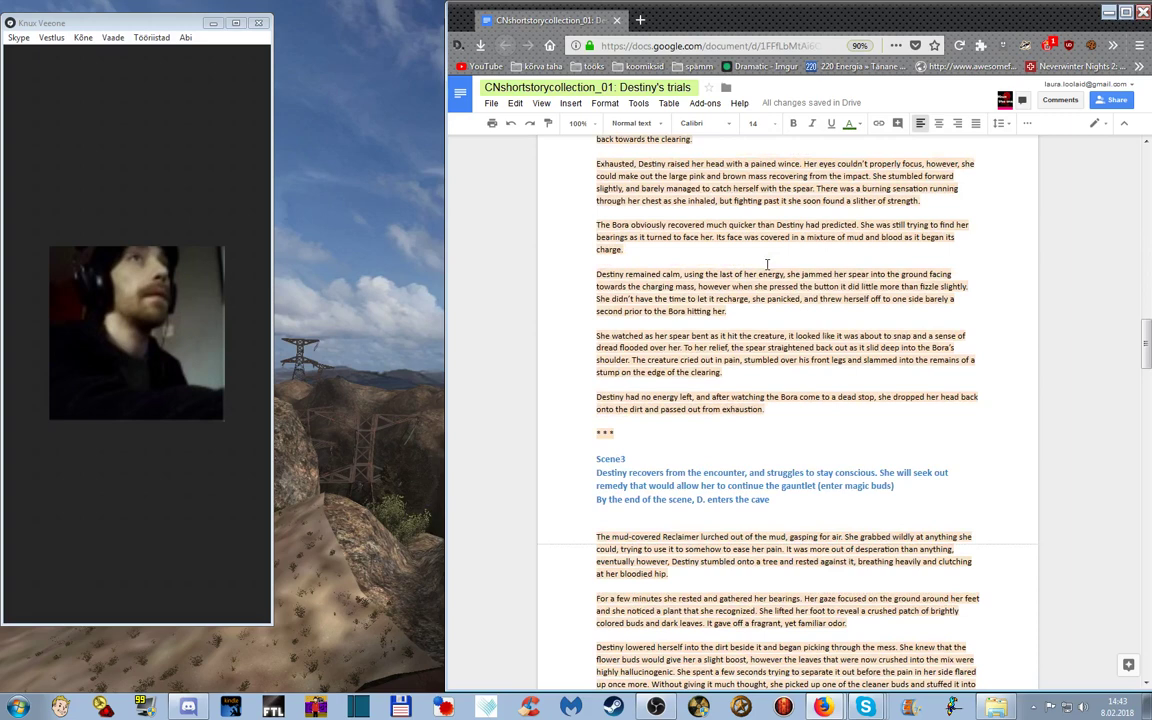
scroll(765, 265, "down", 2)
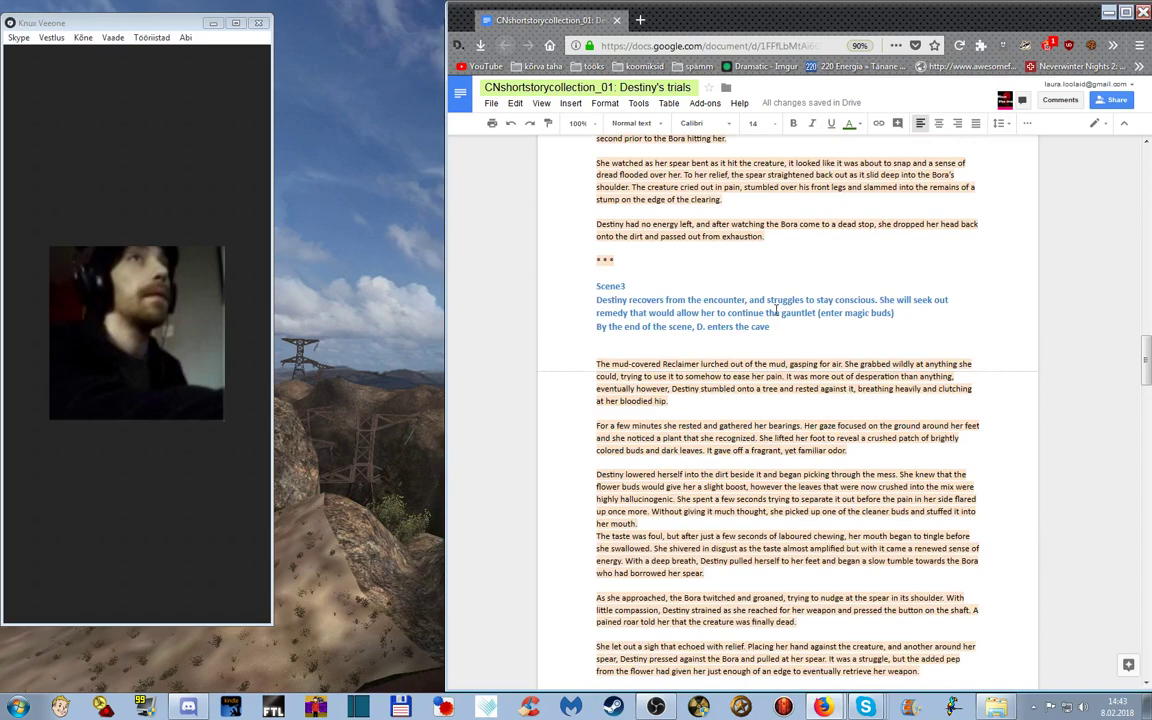
scroll(775, 311, "down", 10)
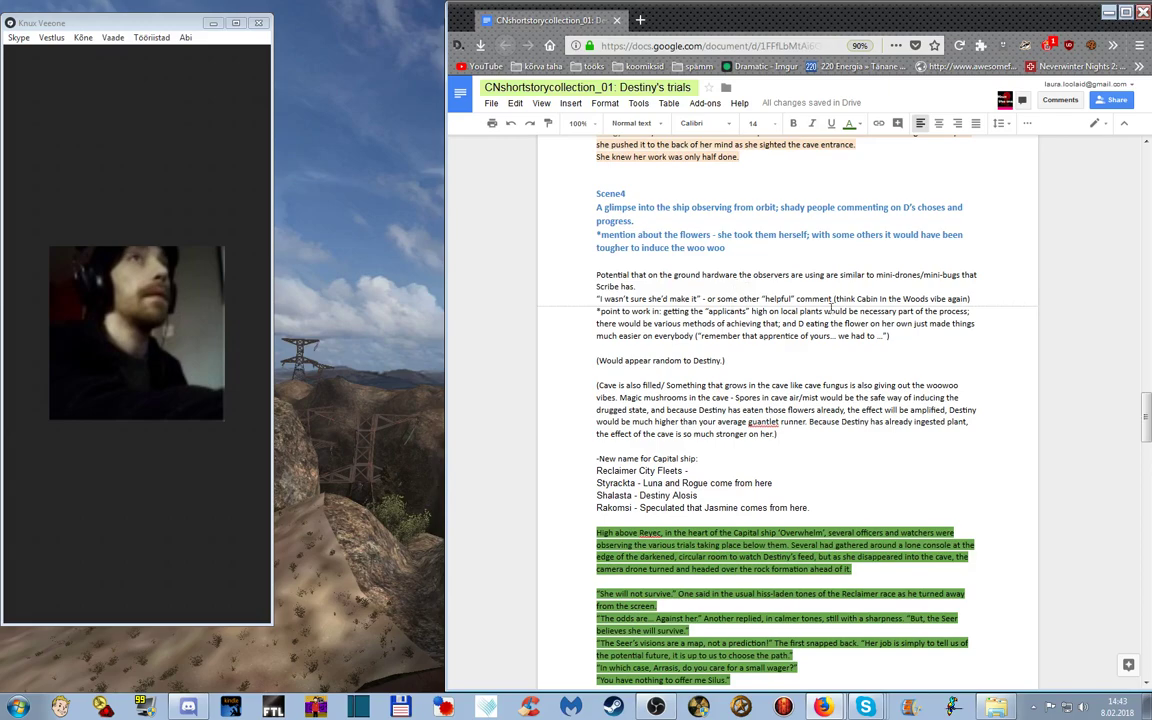
scroll(823, 302, "up", 10)
scroll(844, 325, "up", 10)
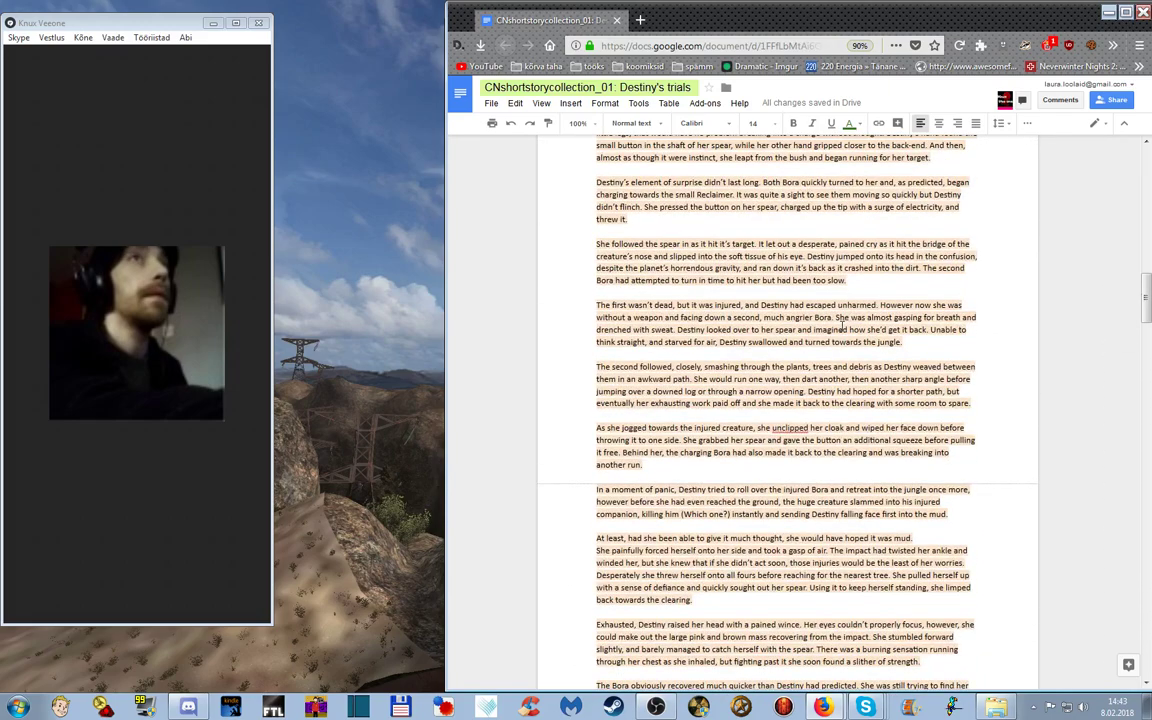
scroll(843, 325, "up", 10)
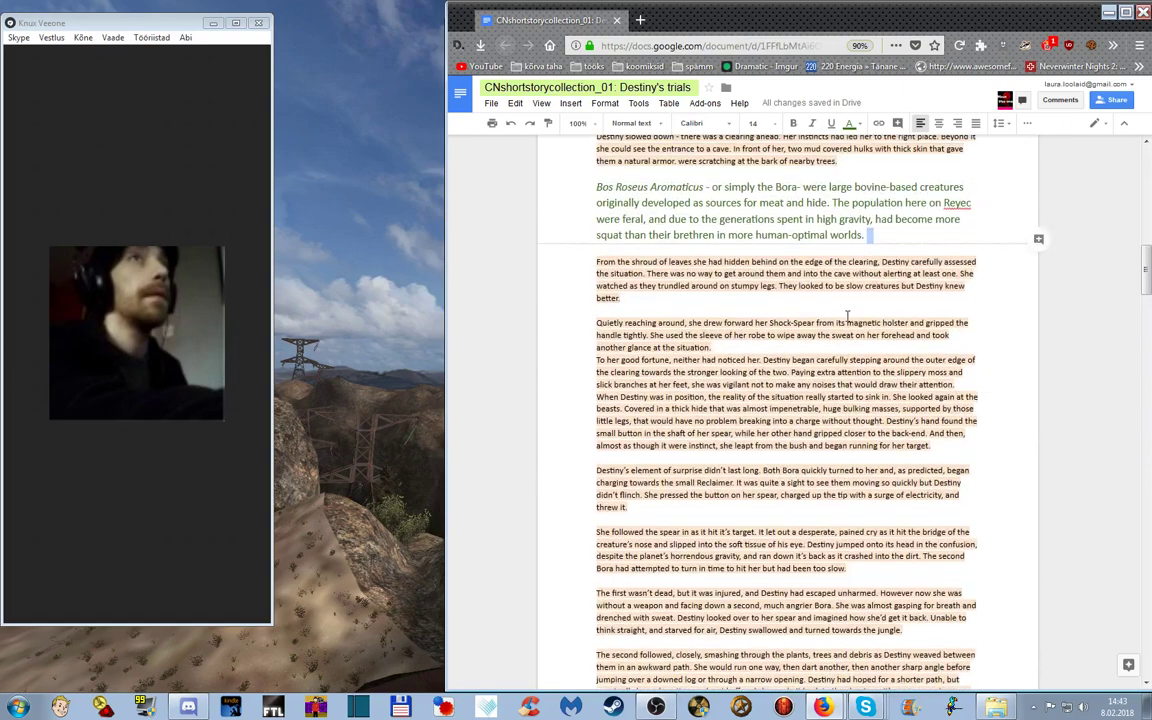
scroll(849, 311, "up", 10)
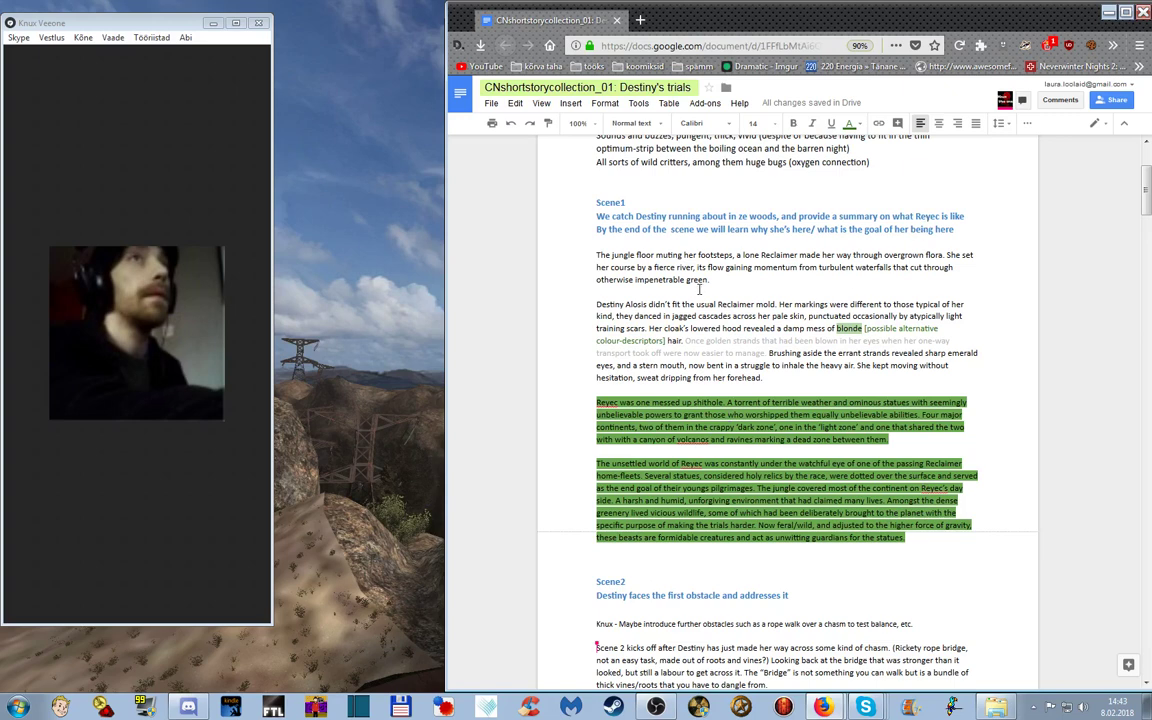
scroll(699, 289, "up", 3)
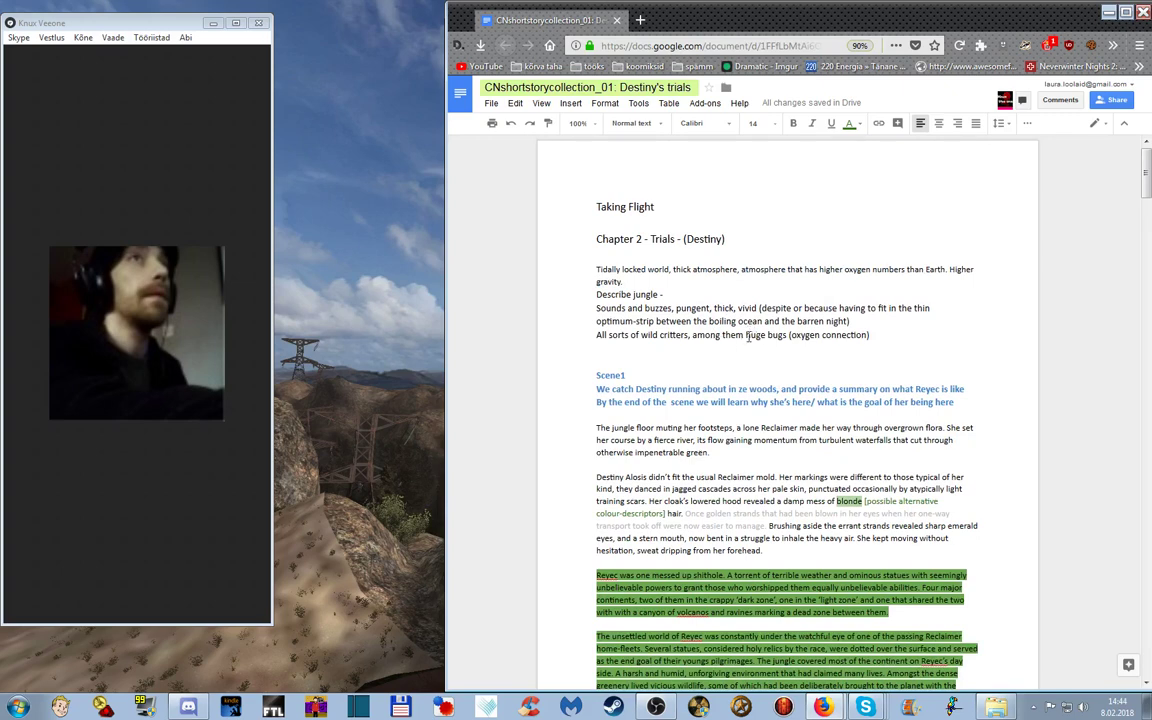
scroll(717, 419, "down", 2)
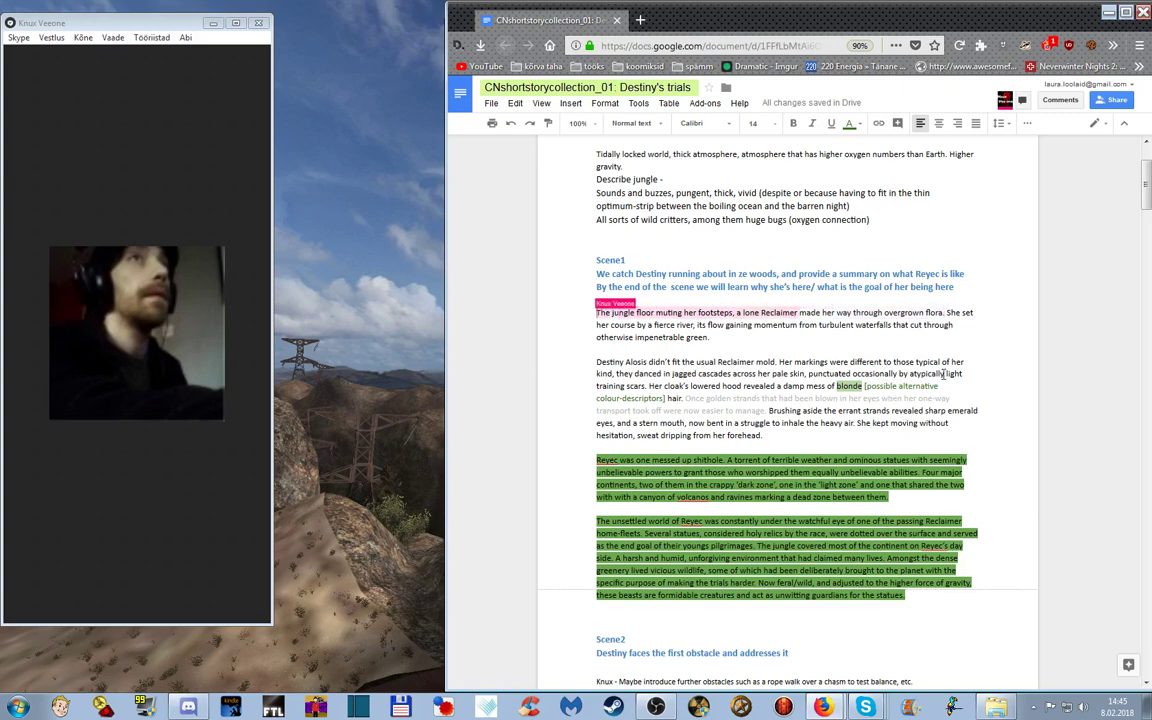
- Place the cursor on the empty line above Scene1's first paragraph
left_click(966, 297)
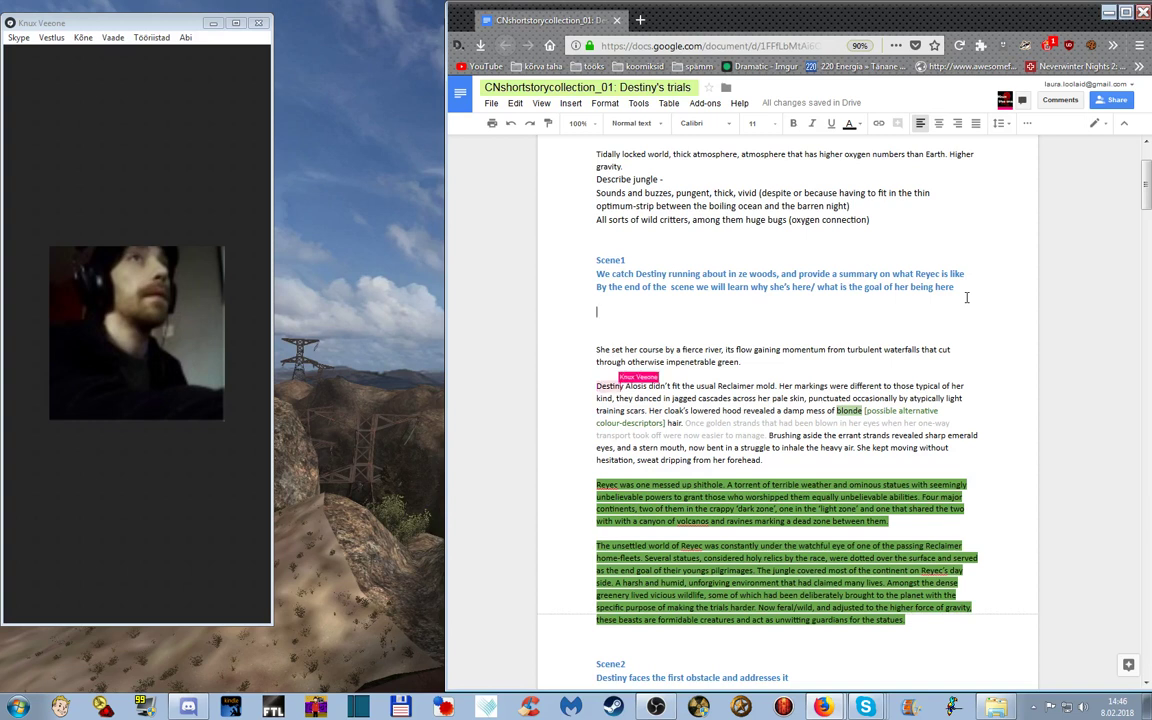
- Type the note 'she's running' and start a new line below it
type("she's running")
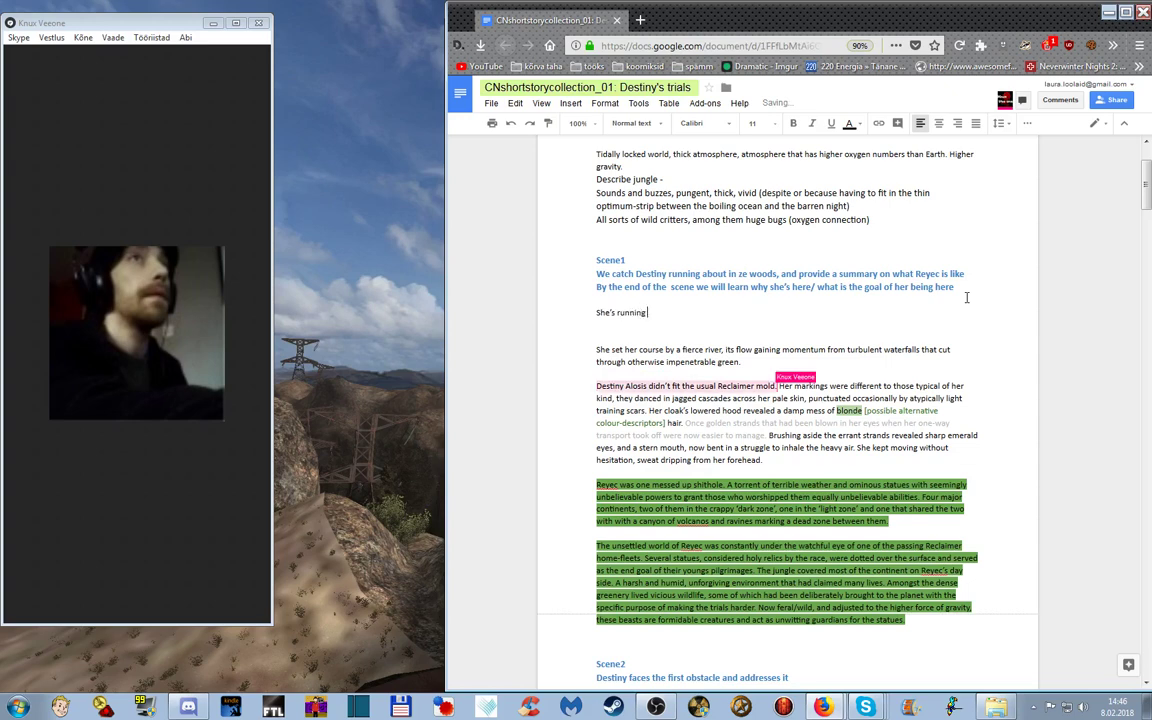
key("Return")
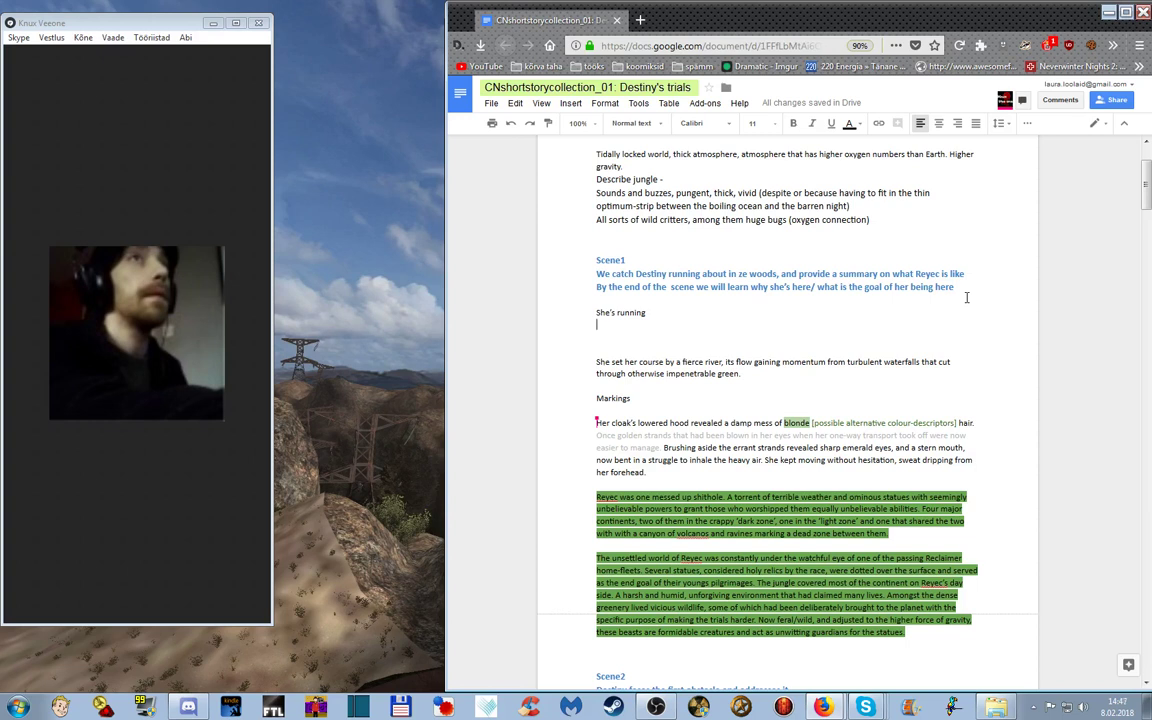
- Add 'The jungle floor muted hers steps' above 'She's running' and type 'thick damp air' below
key("Up")
key("Return")
key("Up")
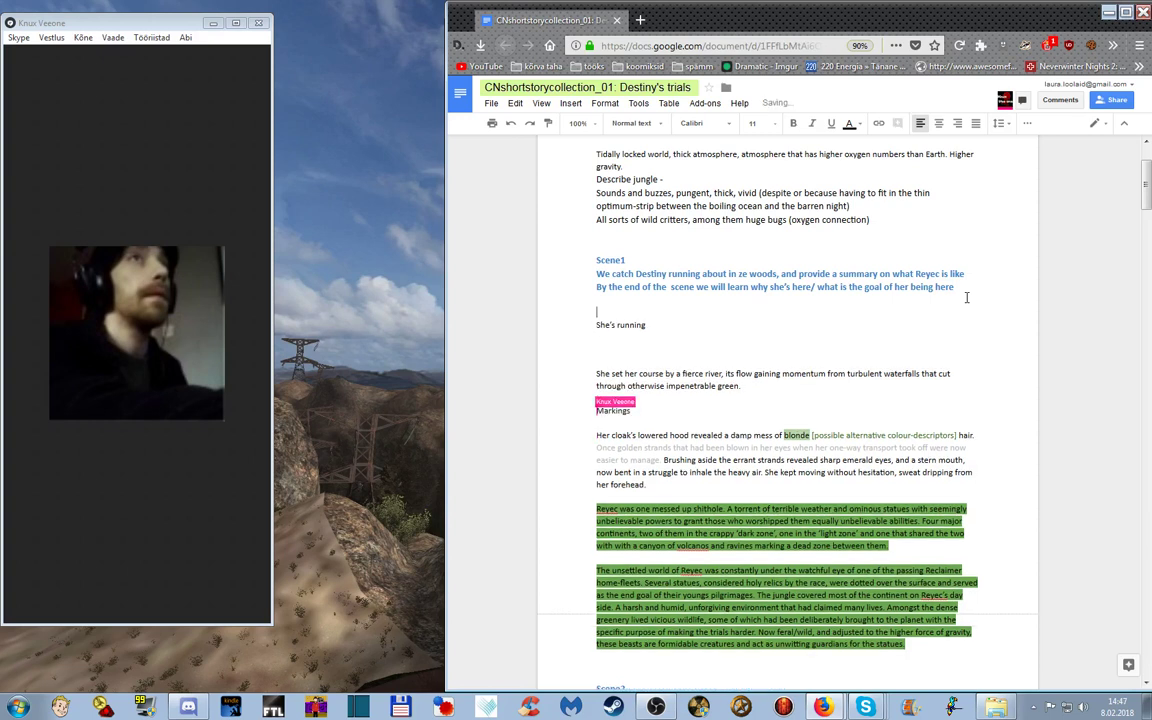
type("The jungle ")
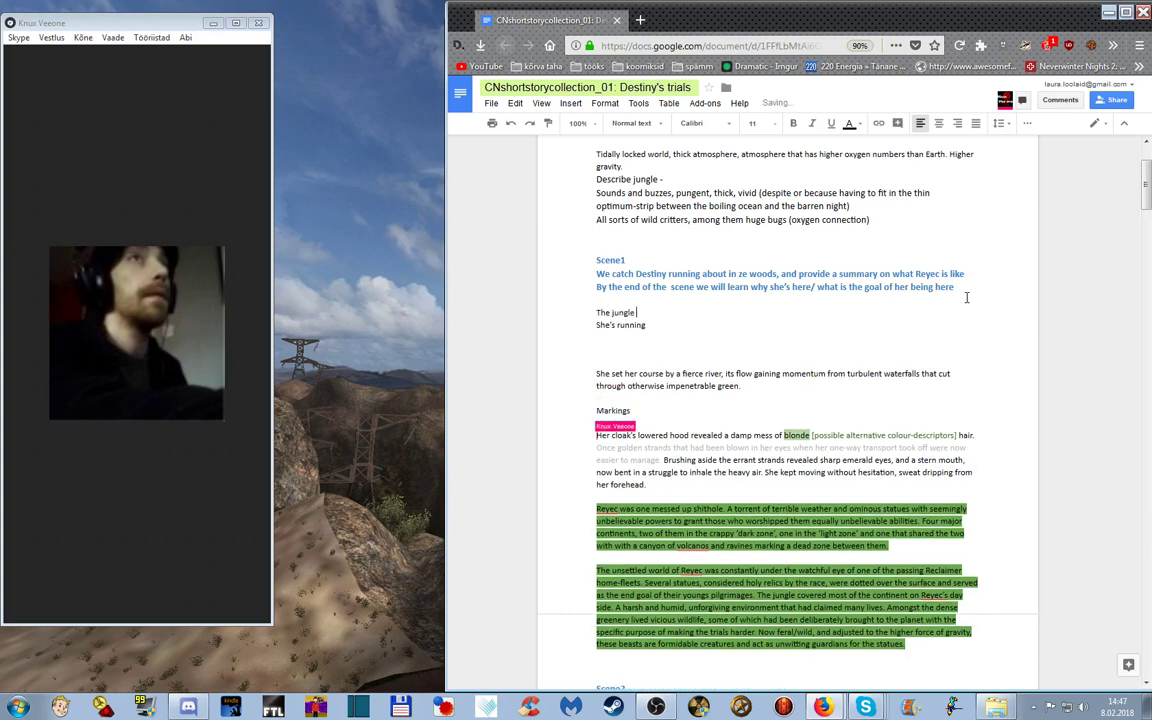
type("floor muted hers s")
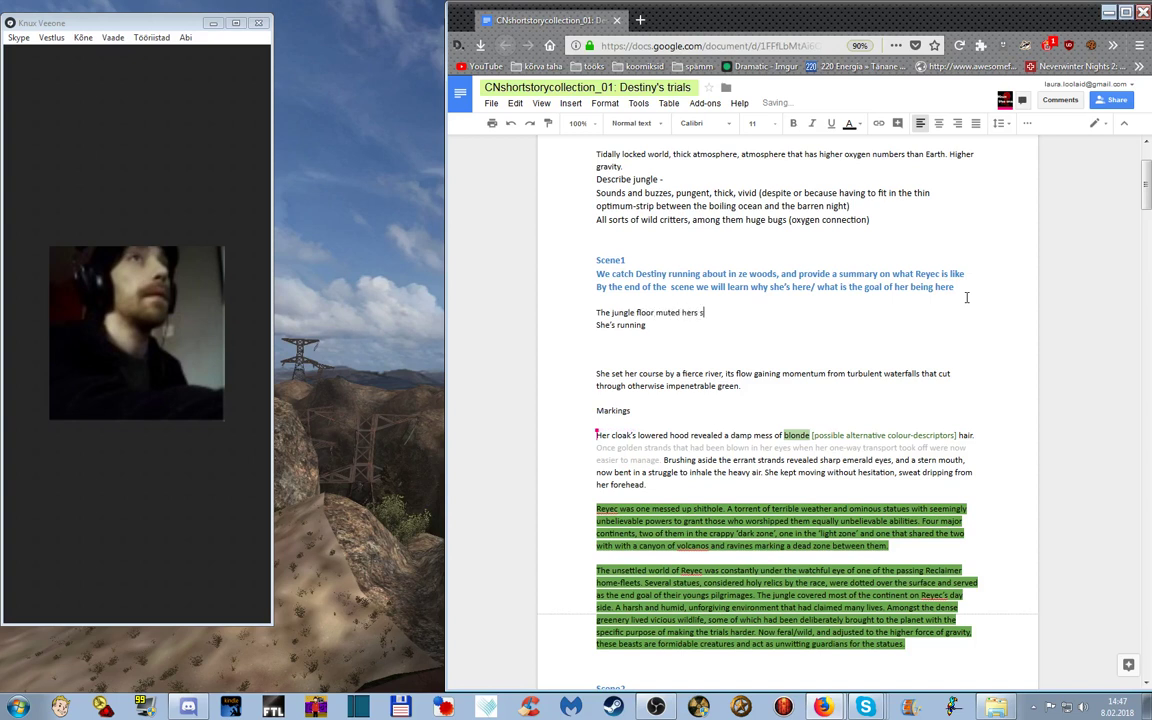
type("teps")
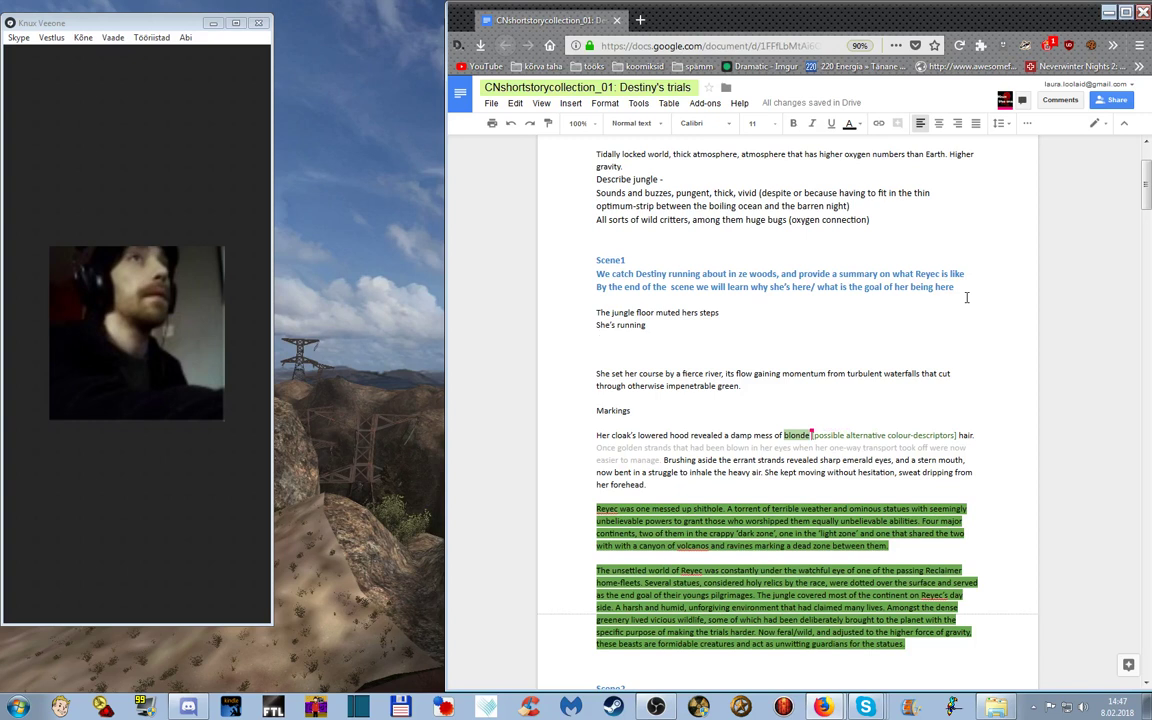
type("thick ")
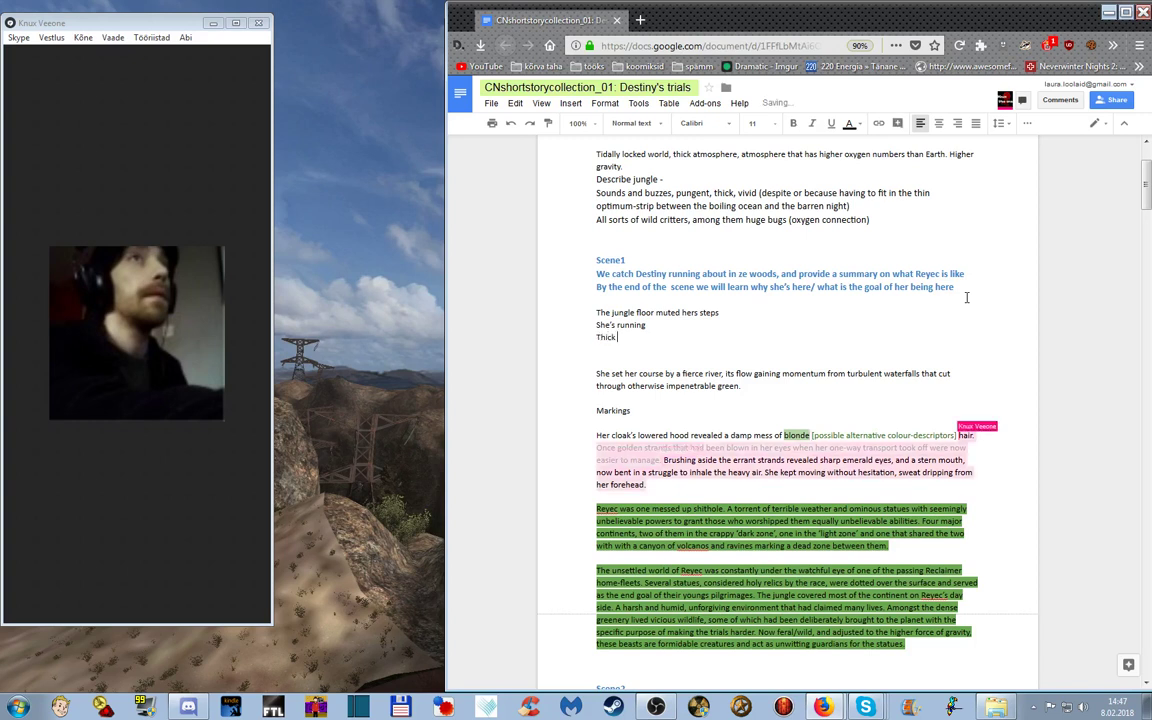
type("damp air")
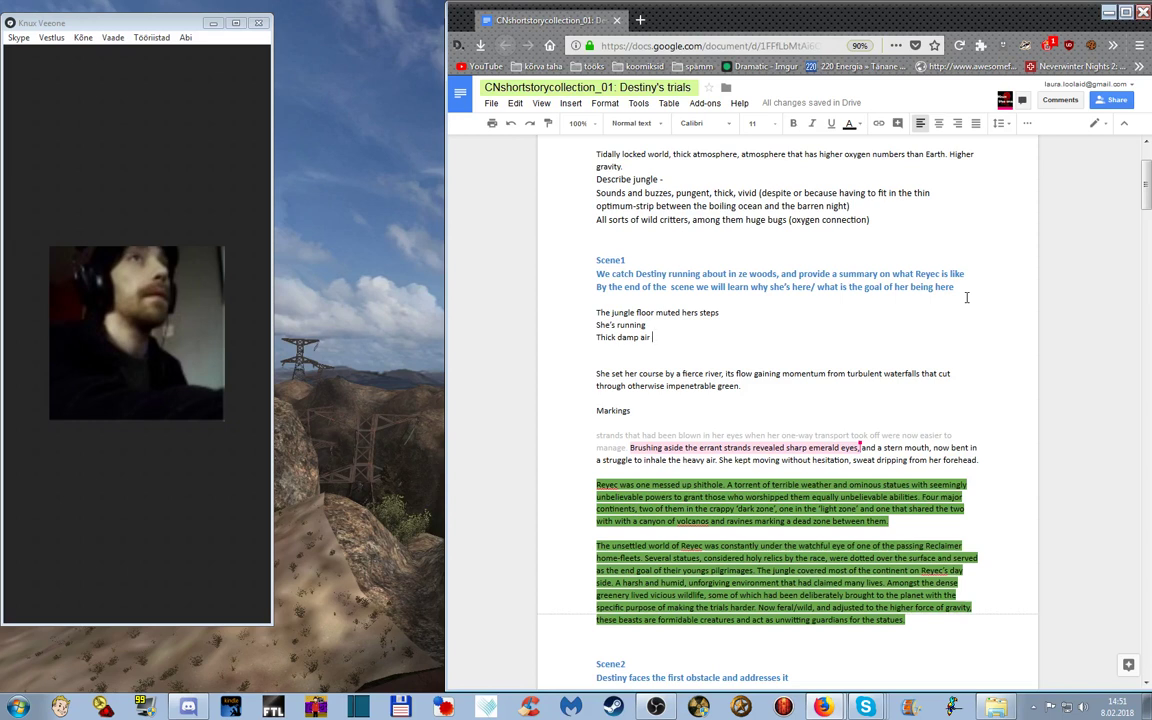
- Cut the emerald-eyes sentence and add notes 'On Reyec' and 'She'd been dumped down here… in orbit'
key("ctrl+x")
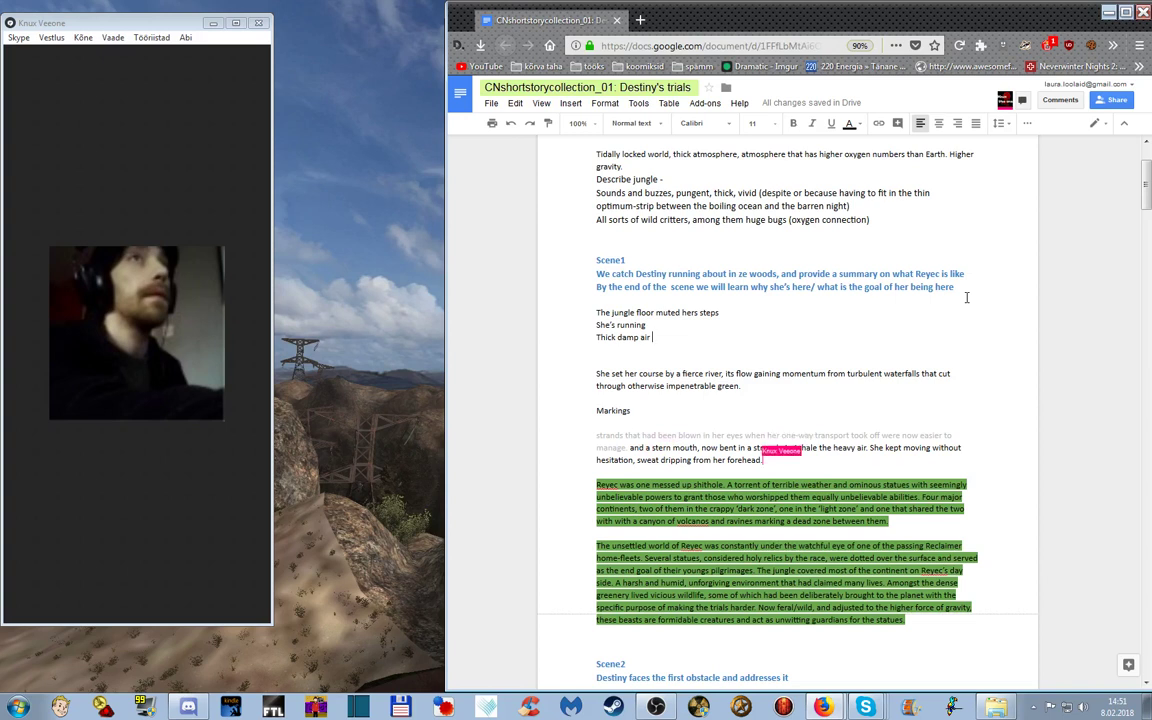
key("Return")
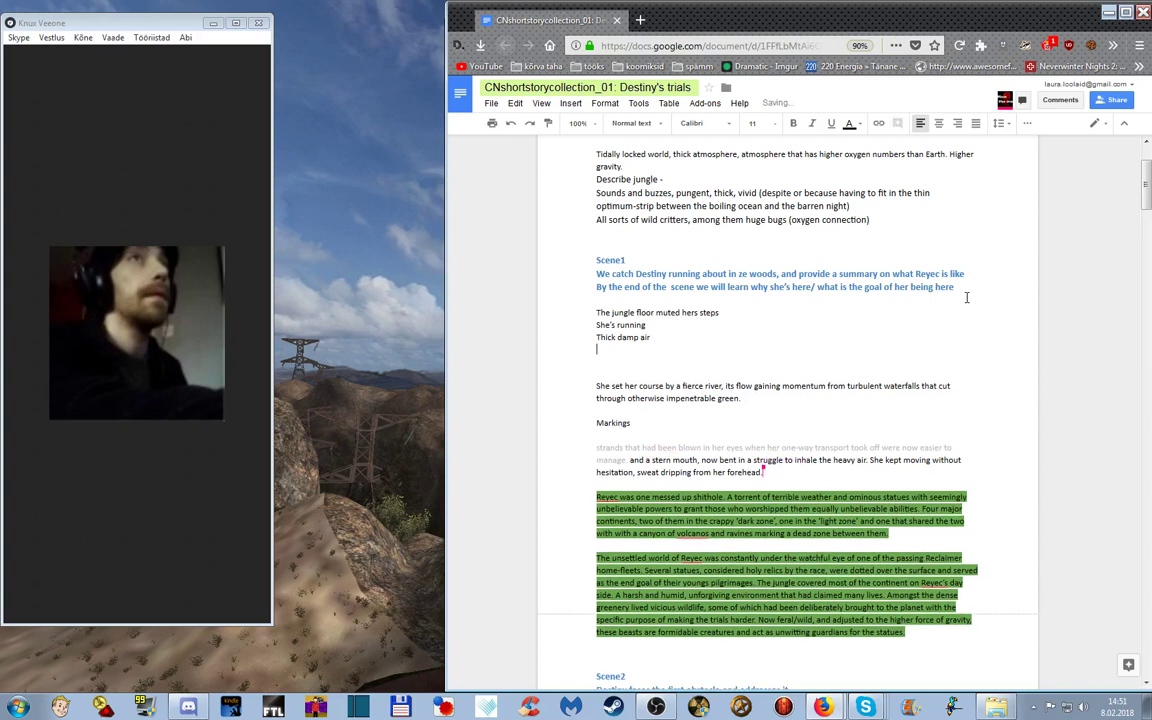
type("onReyec")
key("ctrl+BackSpace")
type("On Reyec")
key("Return")
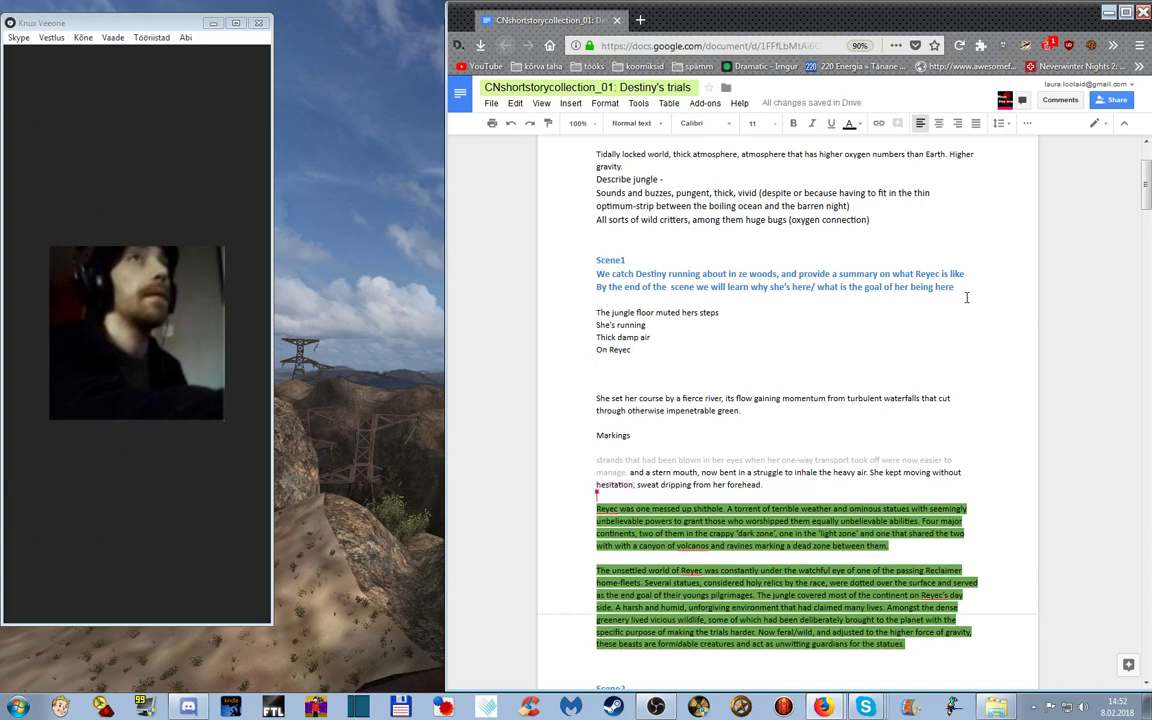
type("w")
key("BackSpace")
type("She'd been")
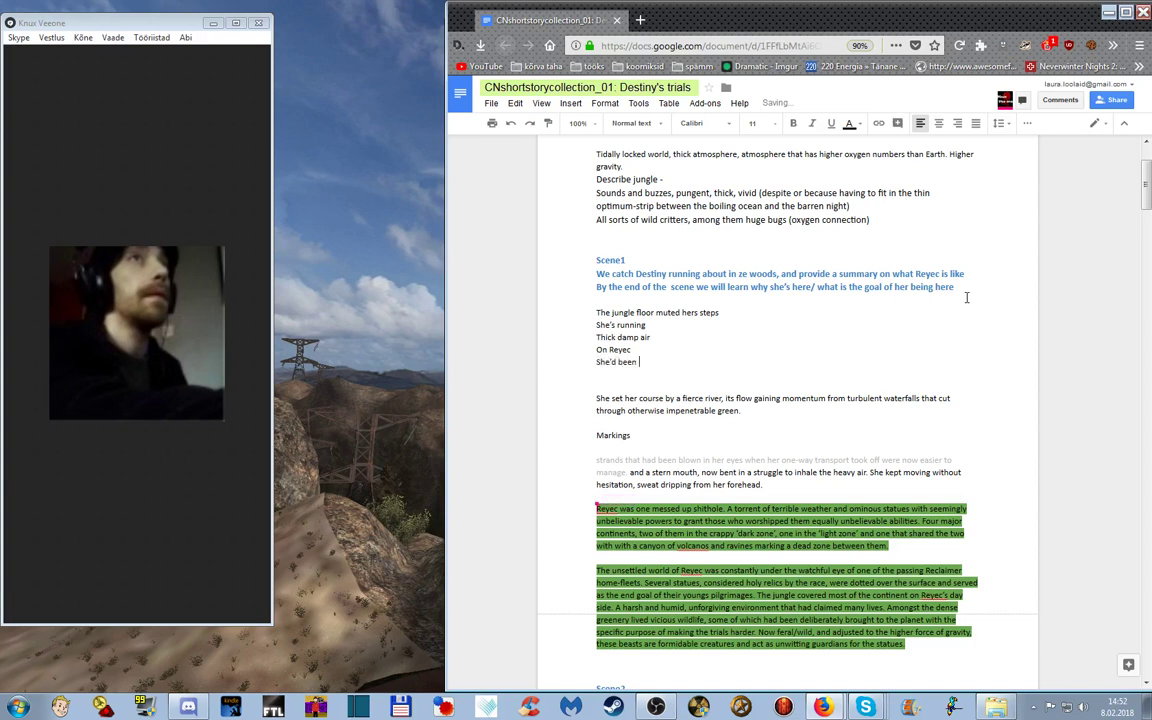
type(" lef")
key("BackSpace")
key("BackSpace")
key("BackSpace")
type("dumped down here")
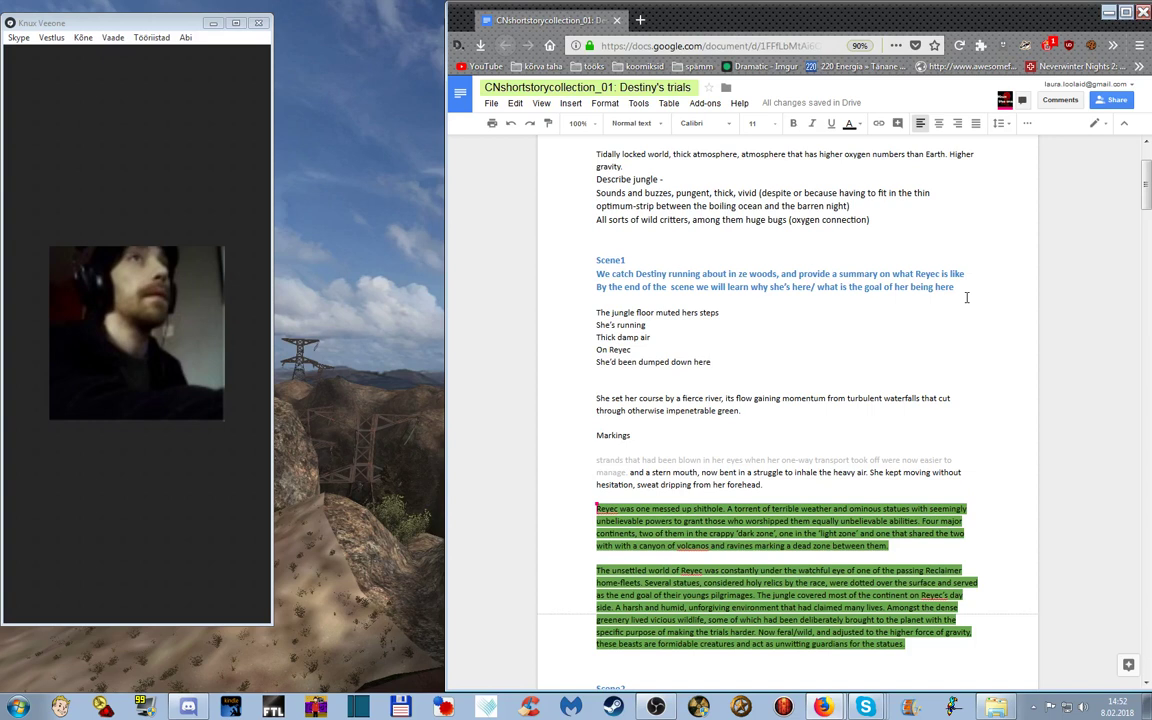
type("... ag")
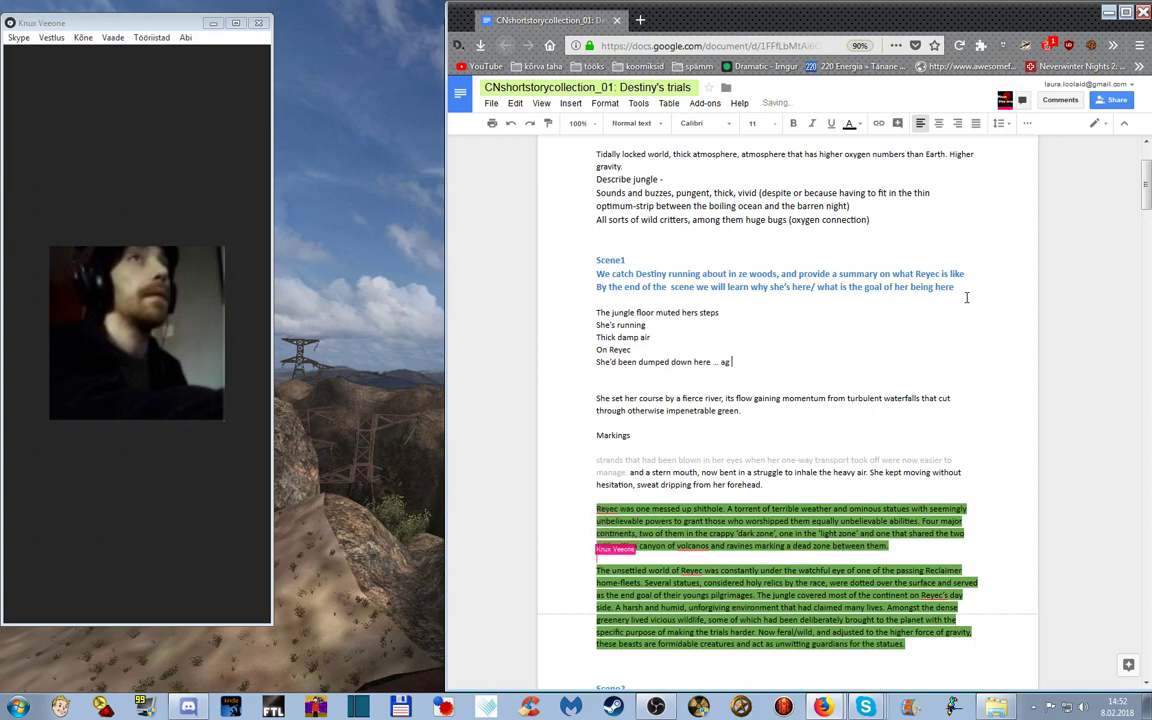
type(" by... / the shuttle")
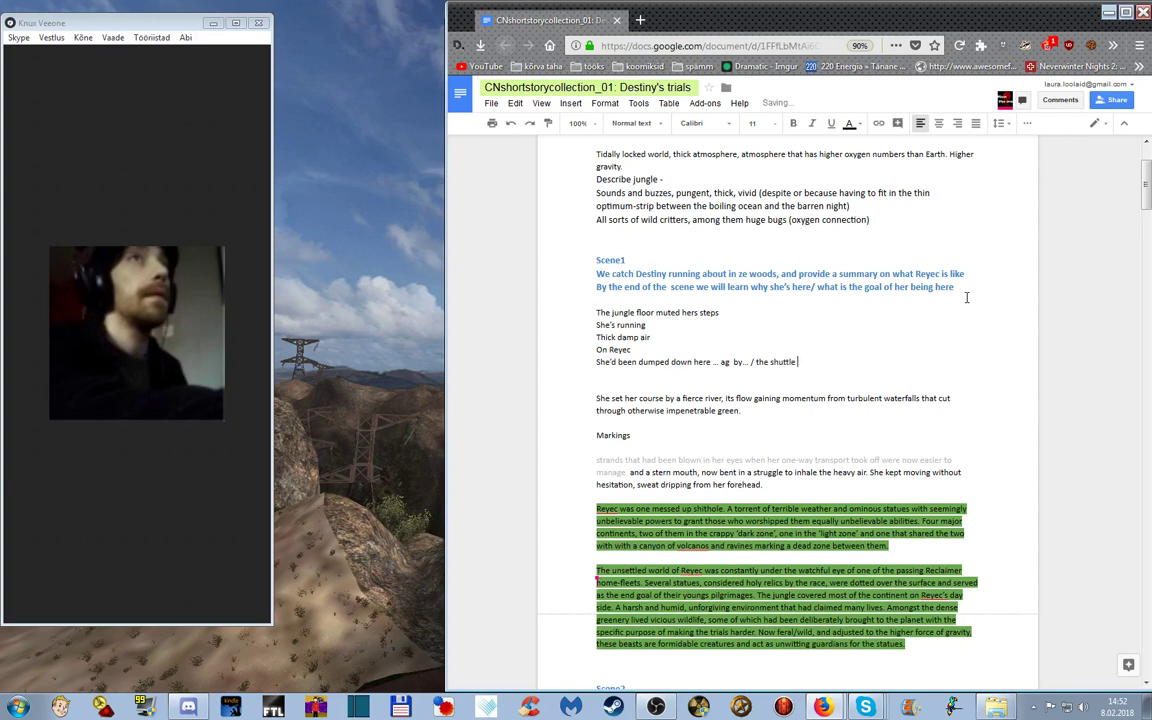
type(" with ... had dumped her here and returned to")
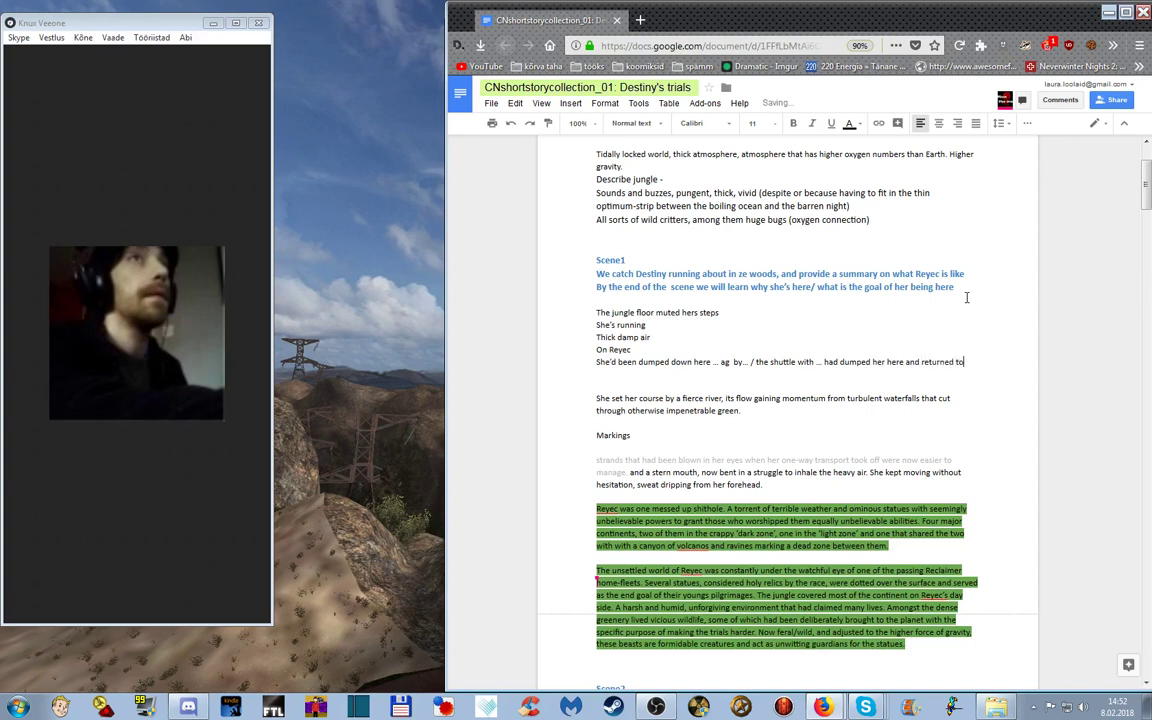
type(" the ")
type("...")
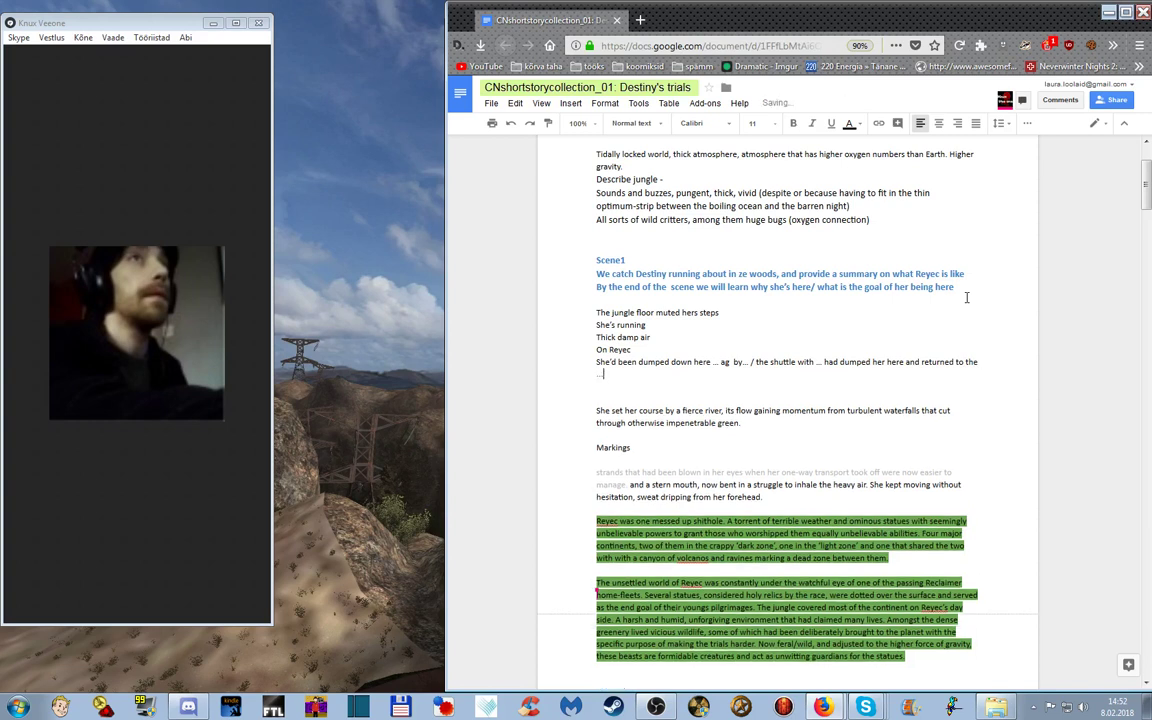
type(" in orbit")
- Add the note line 'train/ exert/ ...'
key("Return")
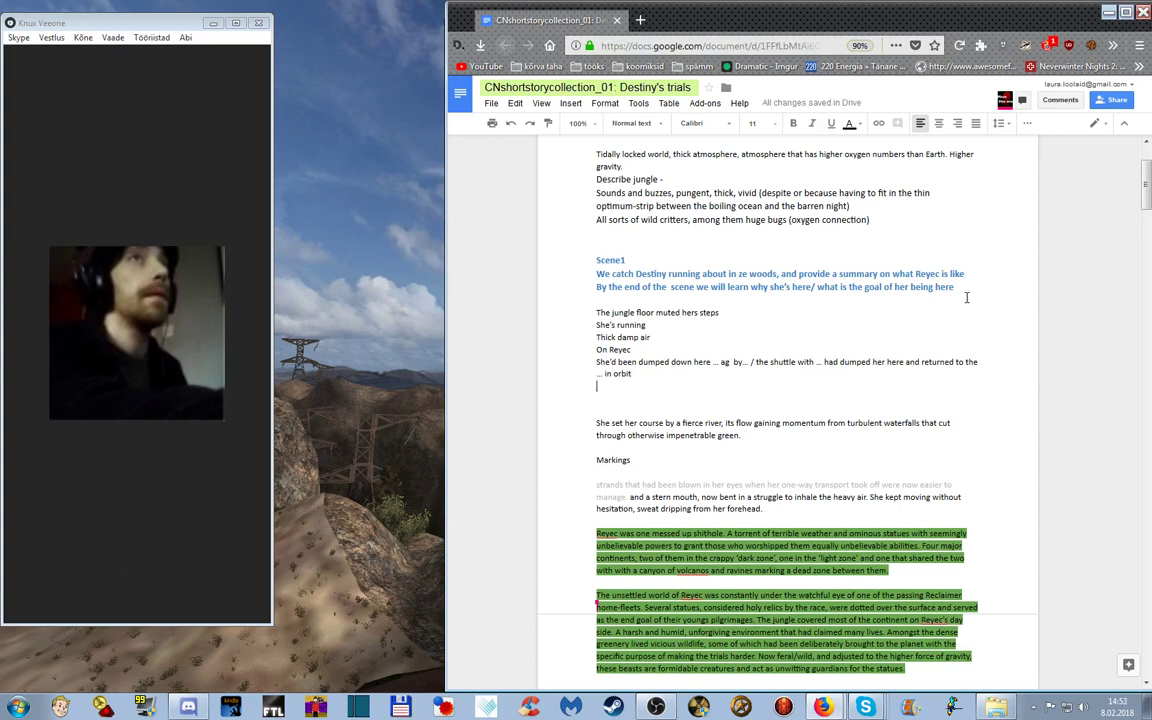
type("train/ exc")
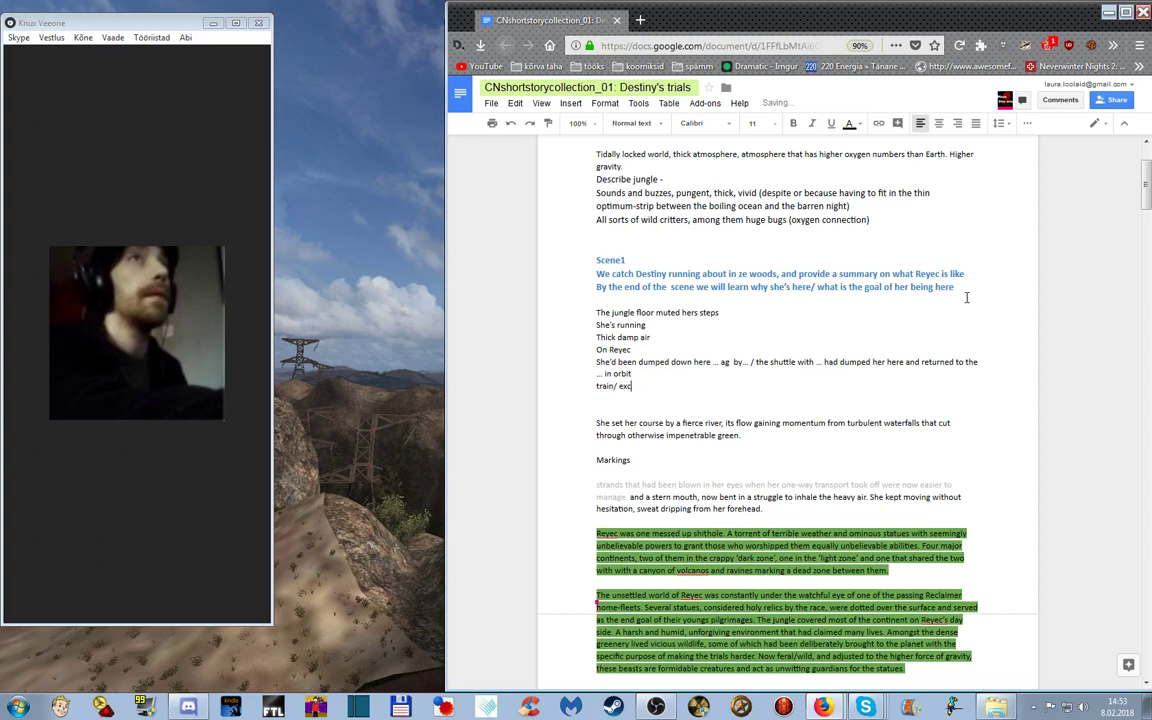
key("BackSpace")
type("ert/ ...")
- Add the line 'The "normal" human civilizations stayed away from Reyec'
key("Return")
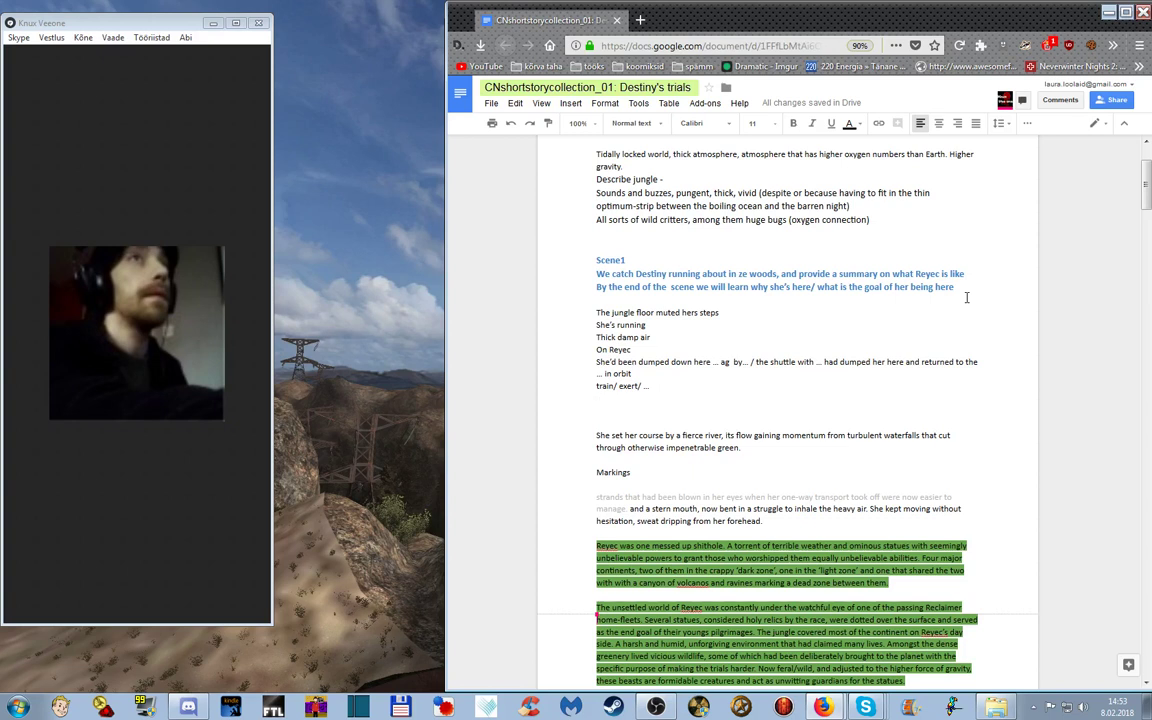
type("The \"normal\" ")
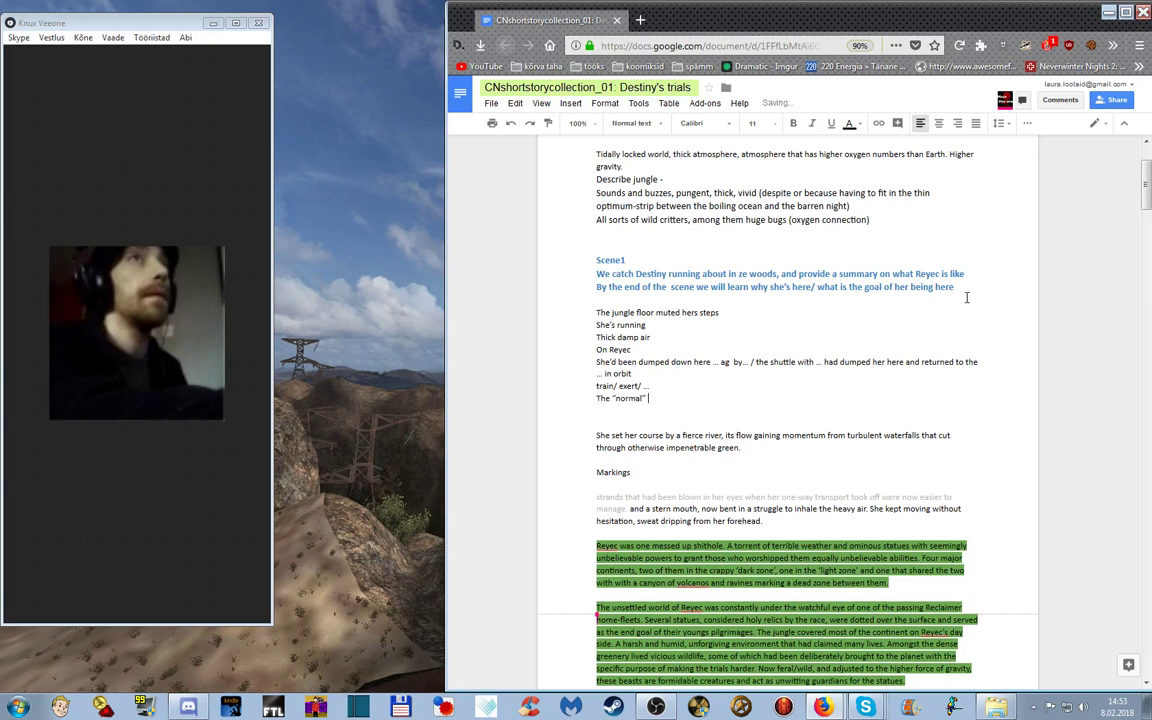
type("human civiliza")
type("ns h")
key("BackSpace")
type("stayed away from Reye")
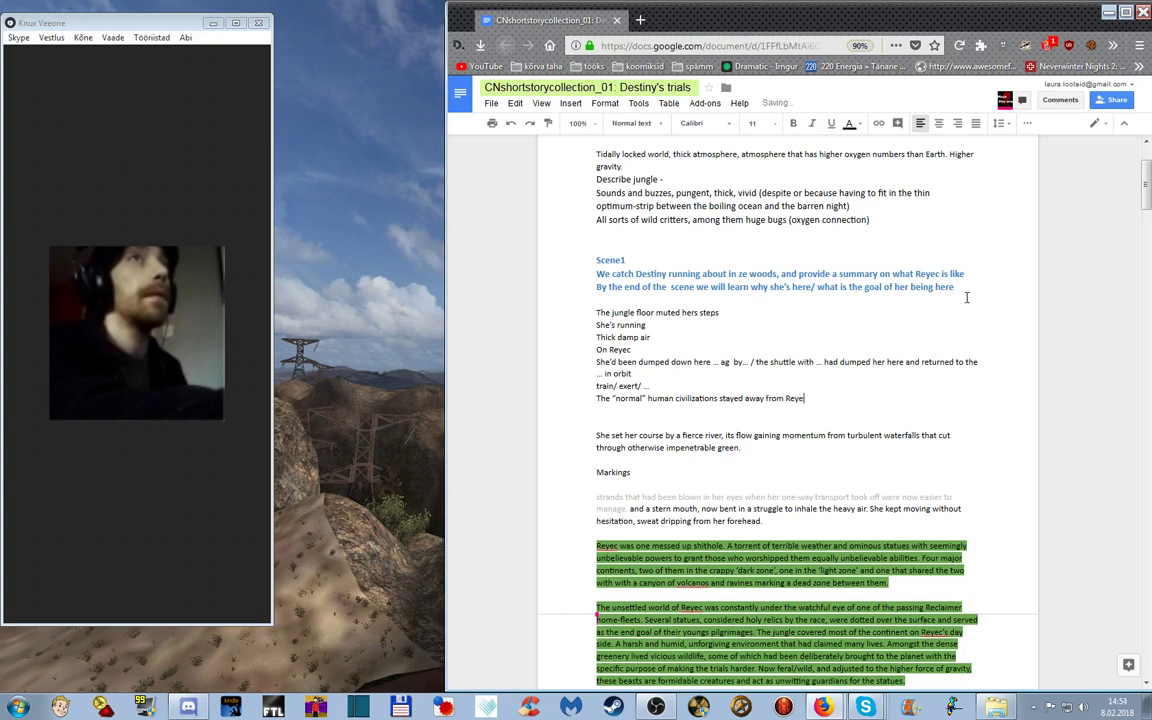
type("c")
key("BackSpace")
type("c")
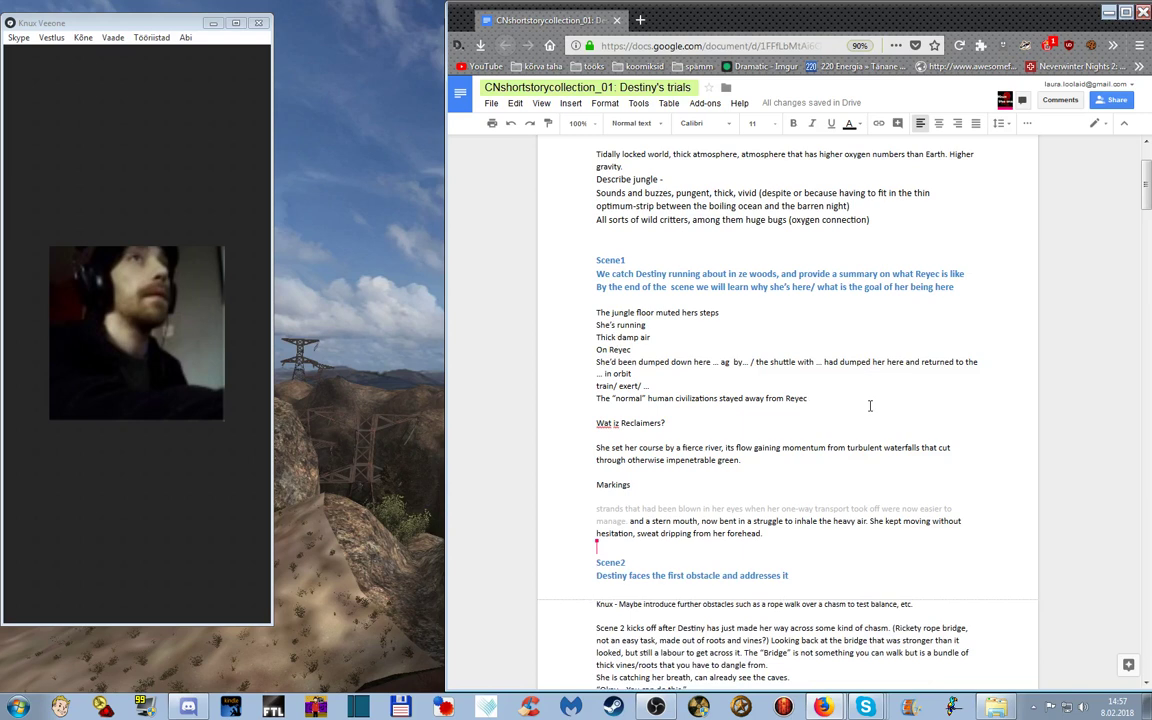
- Add 'She's here for the trials -> expected to pass them or die (the transport won't come back otherwise)'
key("Return")
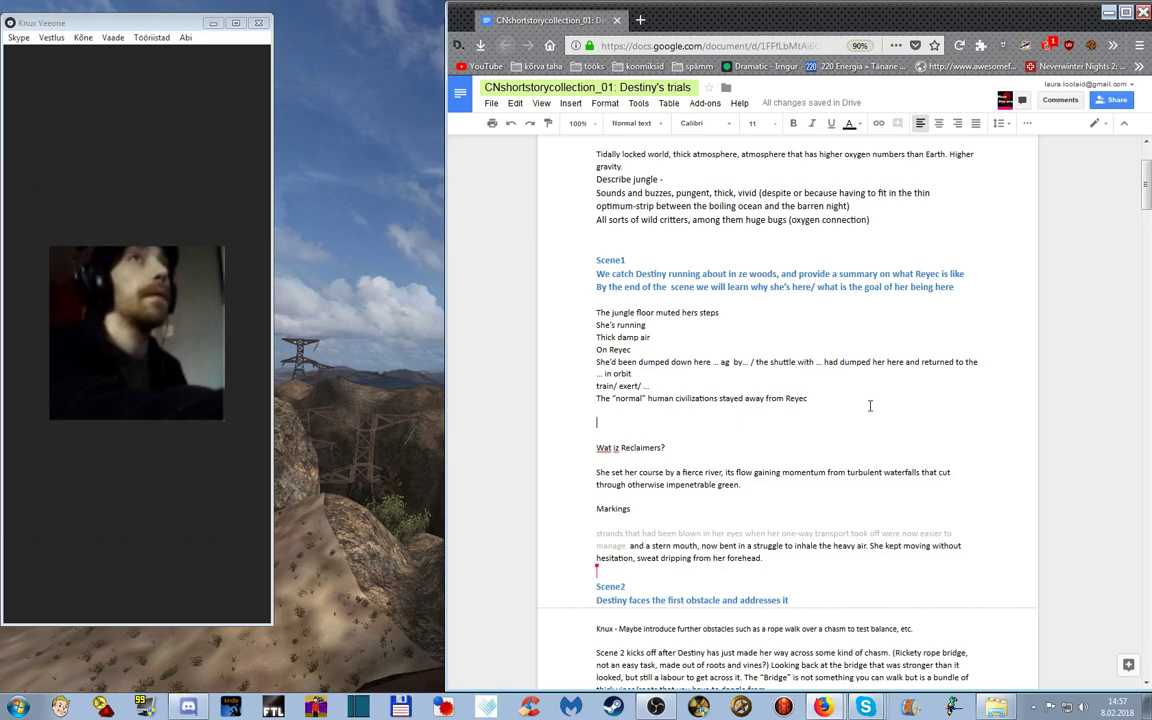
type("She's here for ")
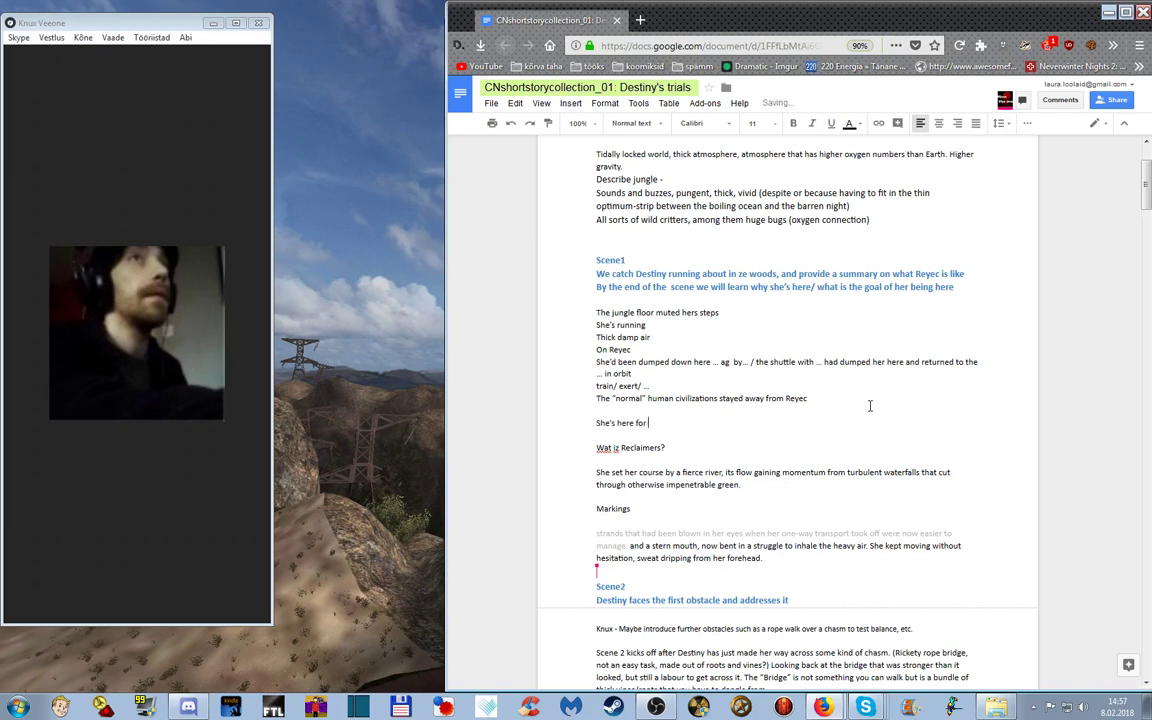
type("the trials ")
type("-> e")
type("xpected t")
type("o ")
type("pass")
type(" them or")
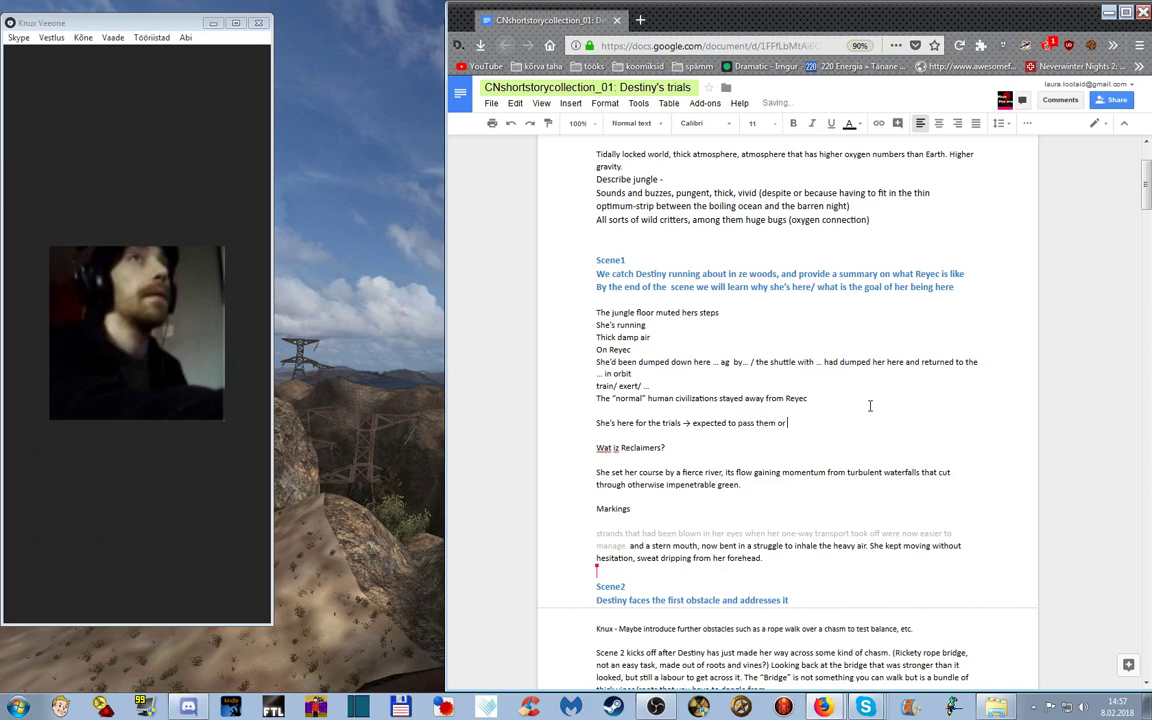
type(" dies")
key("BackSpace")
type("(the transport")
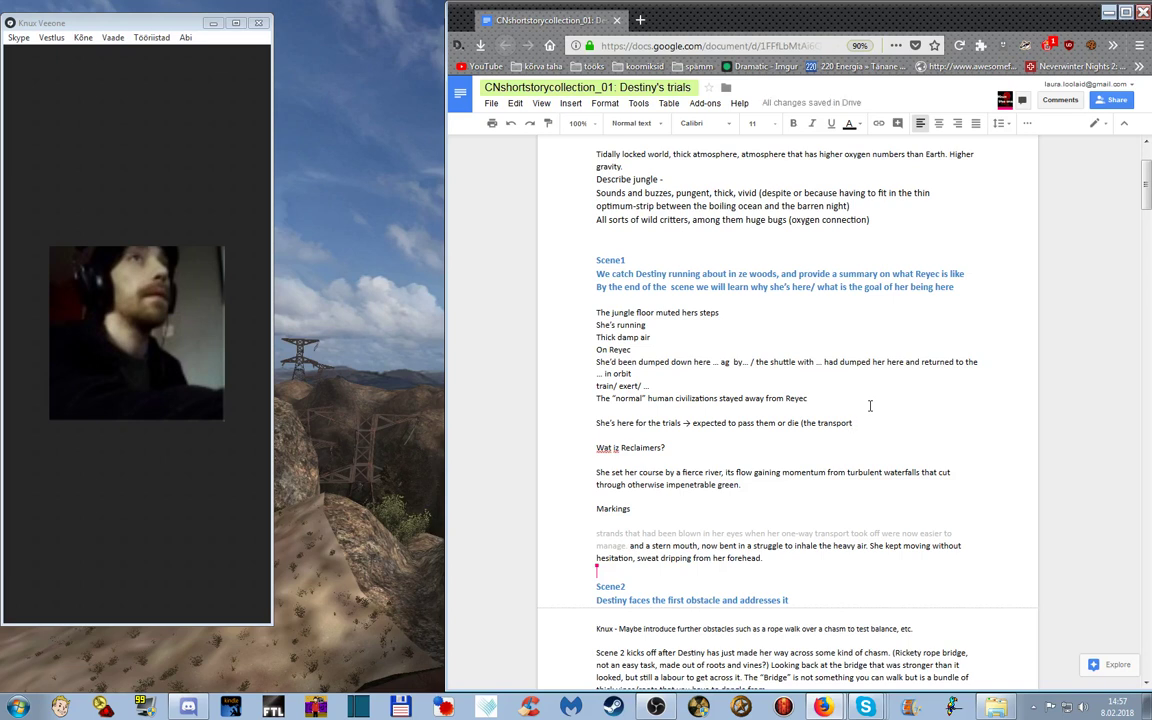
type("won't come back otherwise")
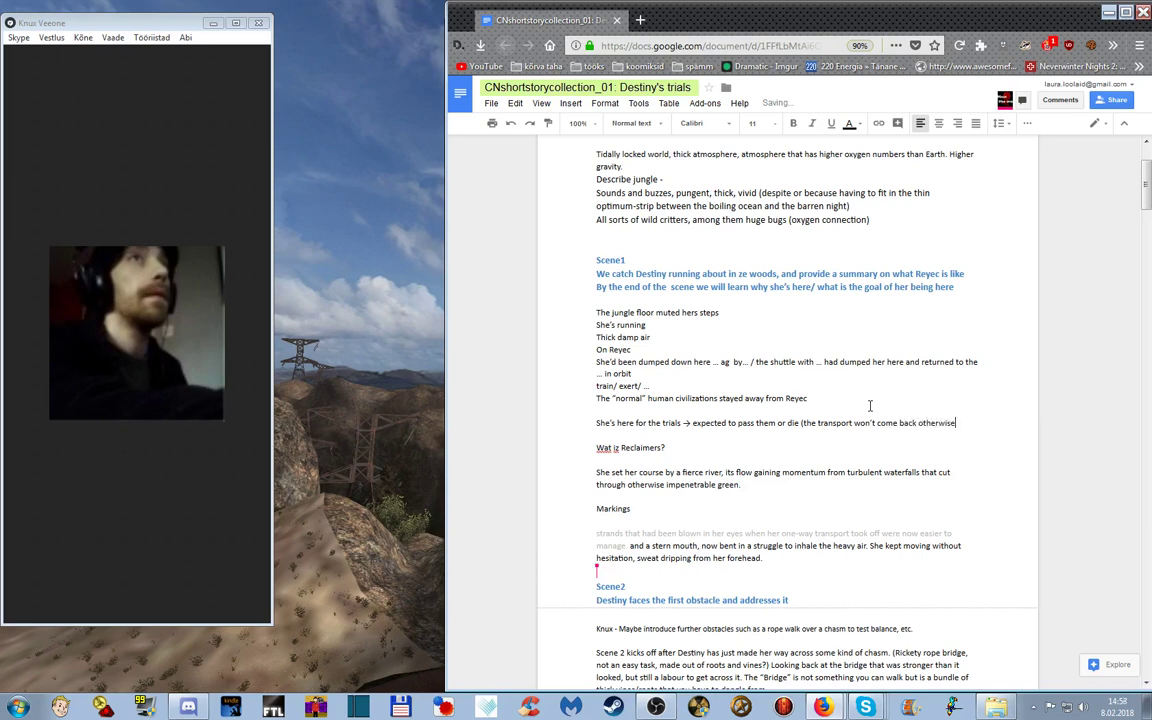
type(")")
- Add 'Why tis place? -> R. sat in a system on unstable habitability at the outer limits of human-'
key("Return")
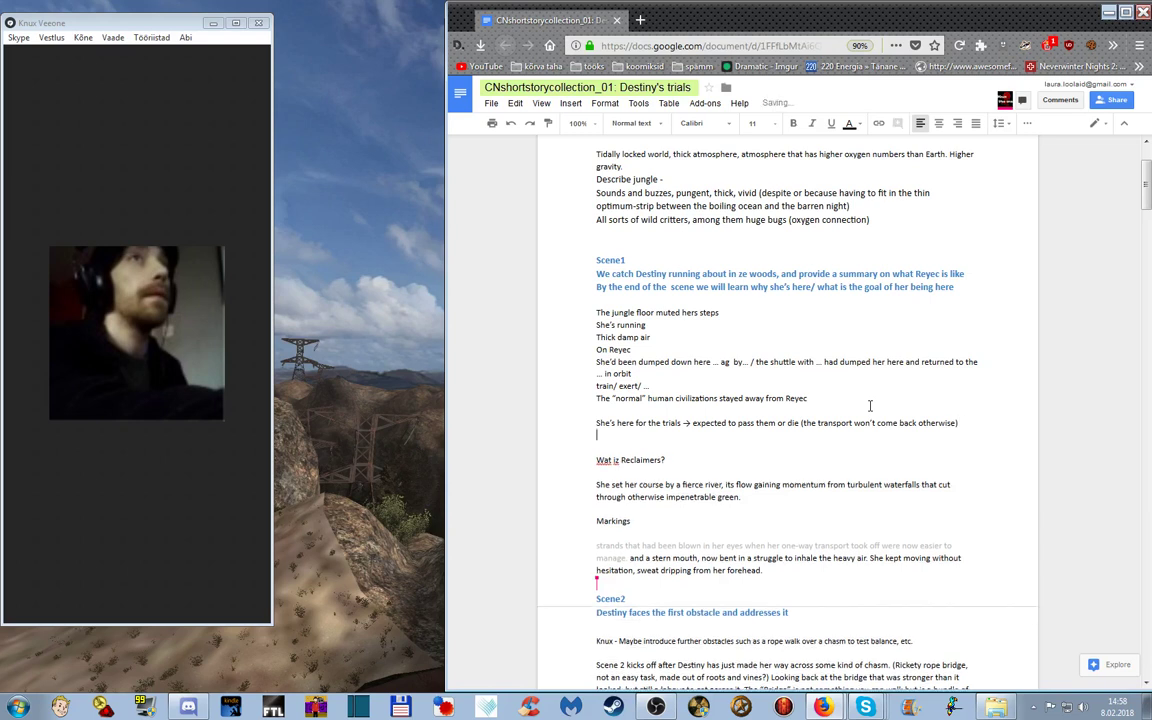
type("Why tis p")
type("lace?")
type(" -> ")
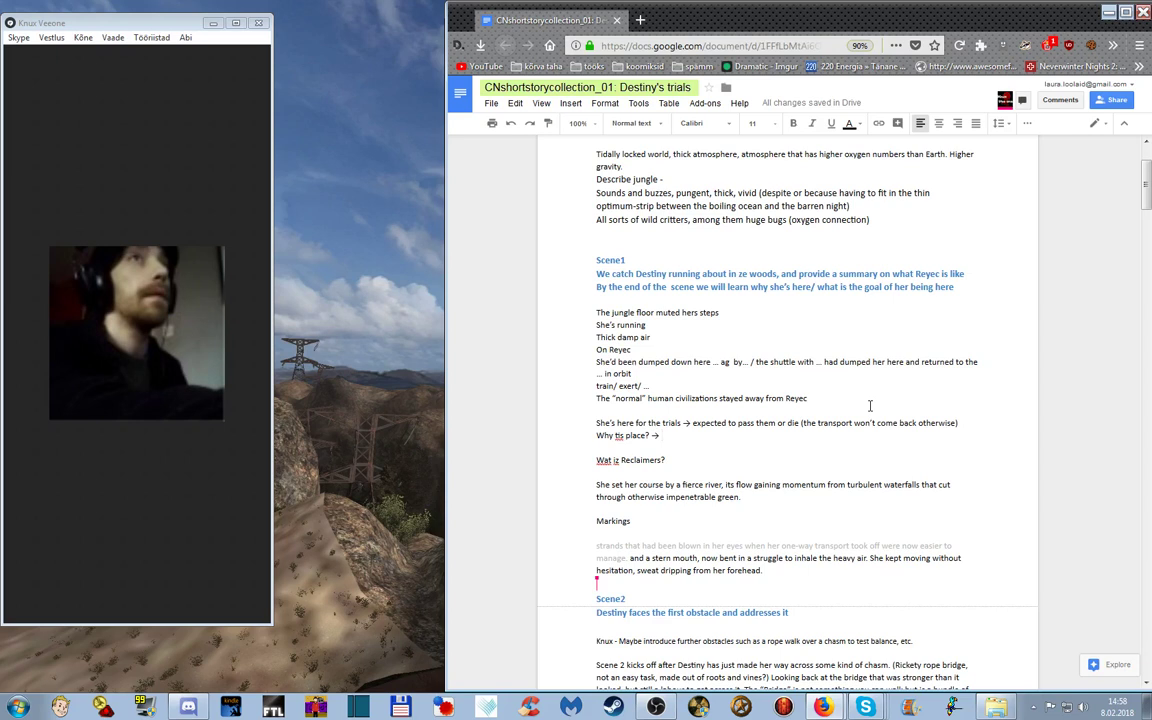
type("R")
type("aey")
key("BackSpace")
key("BackSpace")
key("BackSpace")
type(". sat in an un")
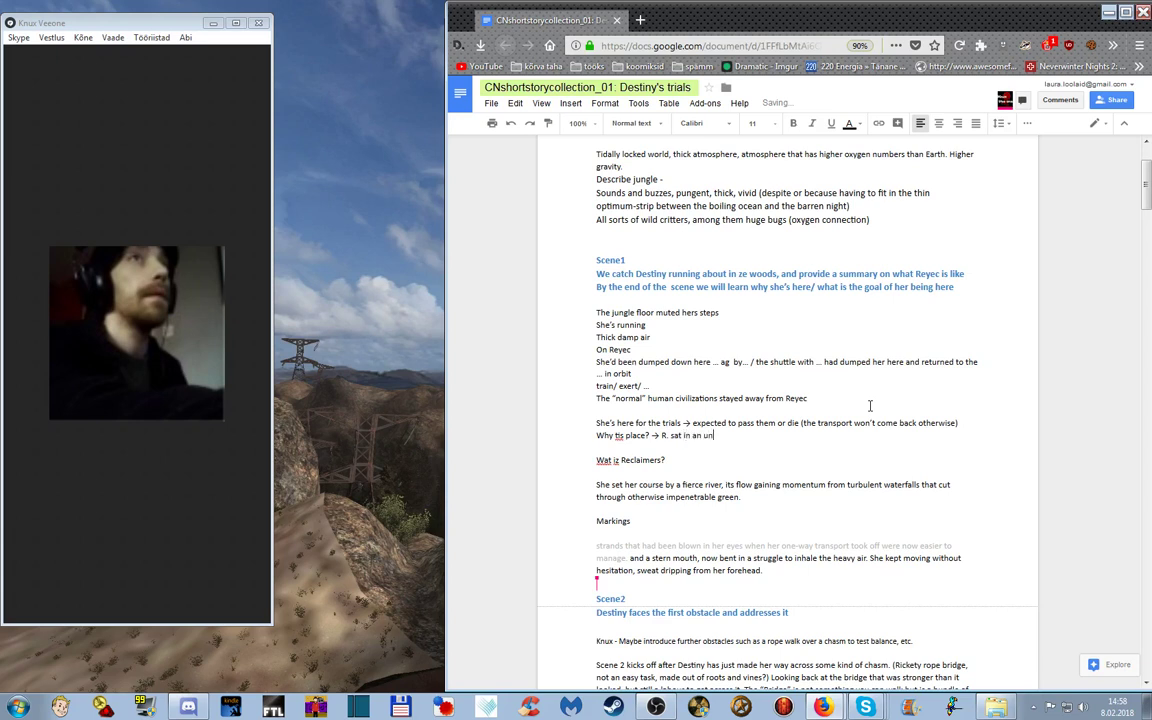
type("stable syst")
type("em")
key("ctrl+BackSpace")
key("ctrl+BackSpace")
key("ctrl+BackSpace")
type("a system on unstable habitability at the outer limits of human-")
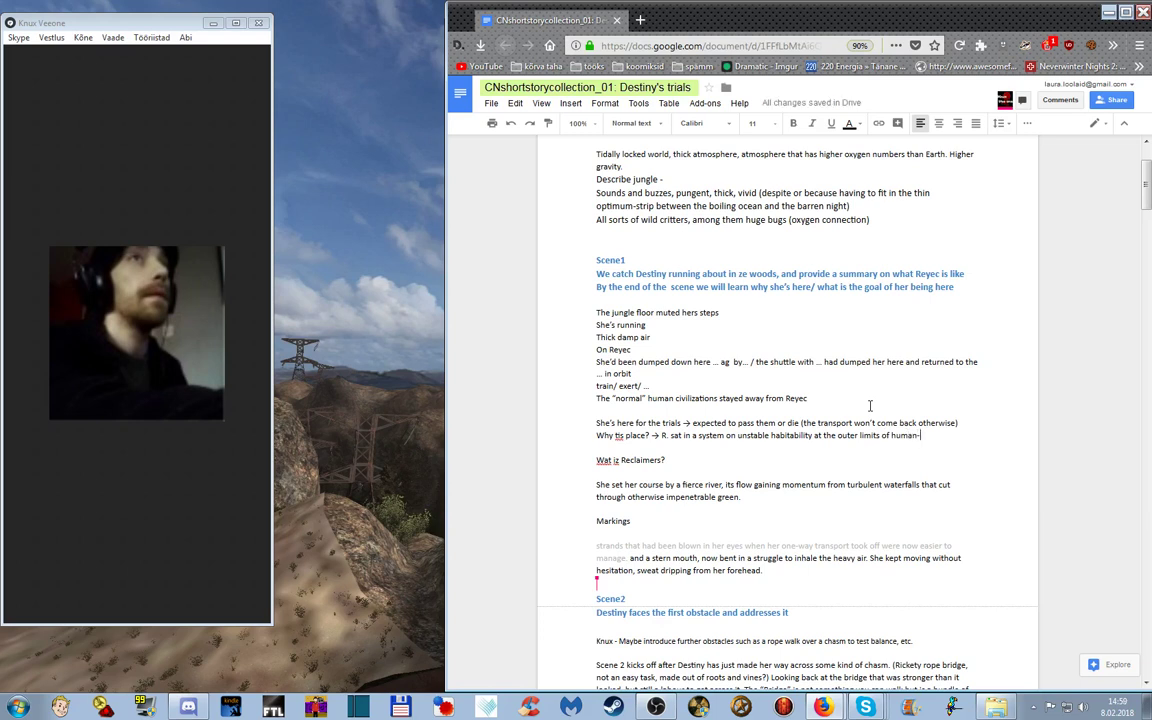
- Finish the line as 'human-something-something space', removing the stray 'sp'
type("something spa")
key("BackSpace")
key("Menu")
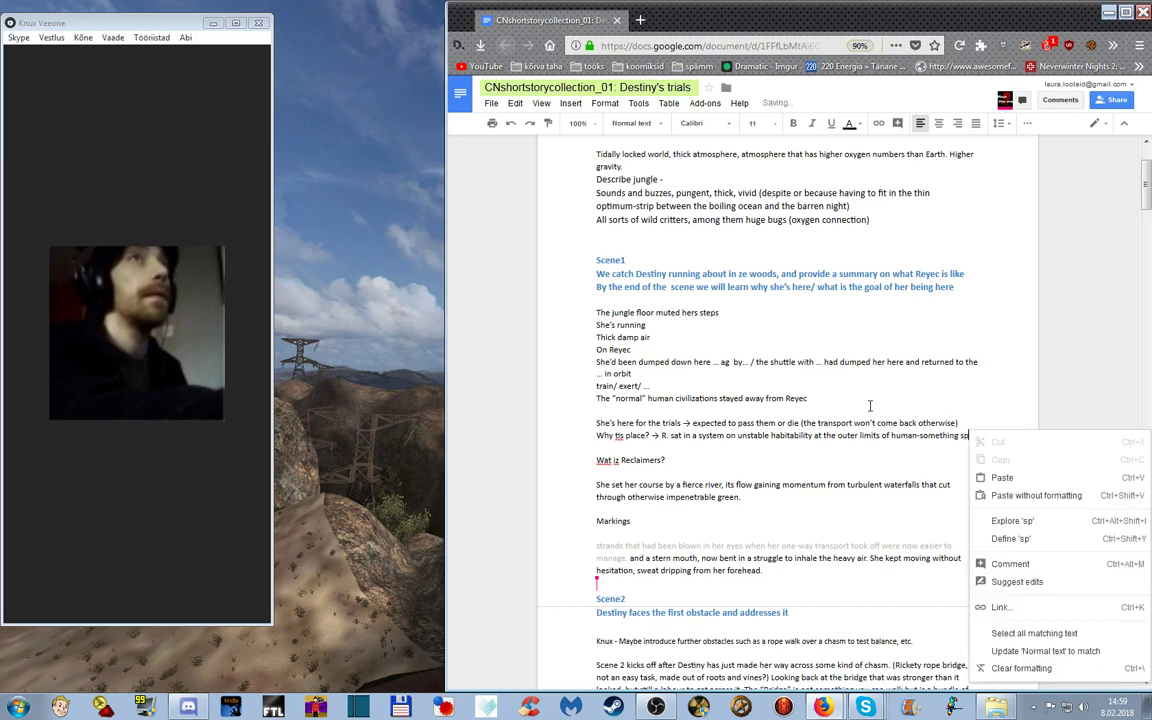
key("Escape")
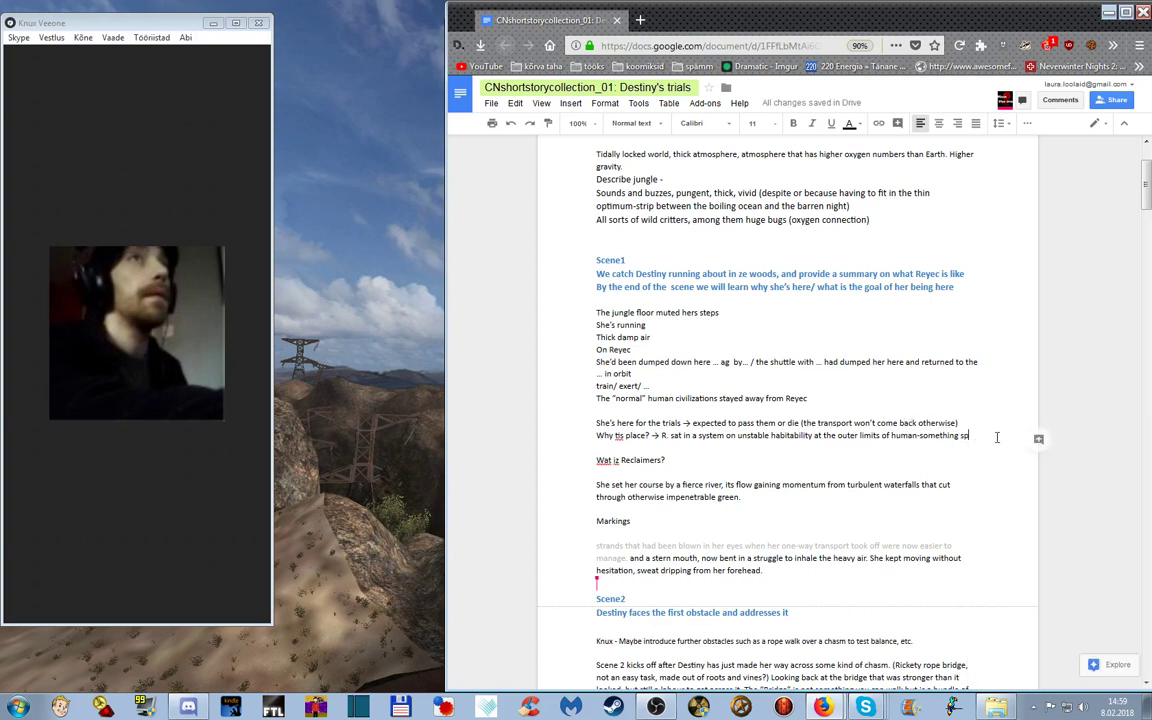
key("BackSpace")
key("BackSpace")
key("BackSpace")
type("-something")
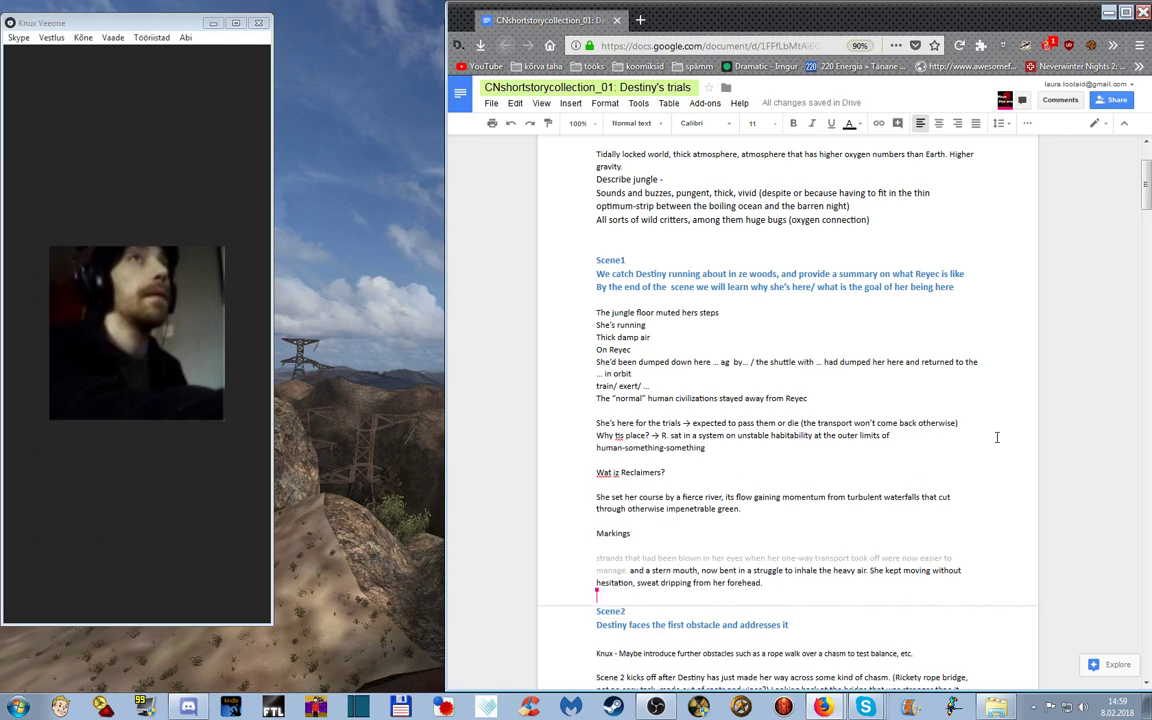
type(" space")
- On a new line, type 'Just like reclaimers themselves, this world was on the outskirts of all things human'
key("Return")
type("Just")
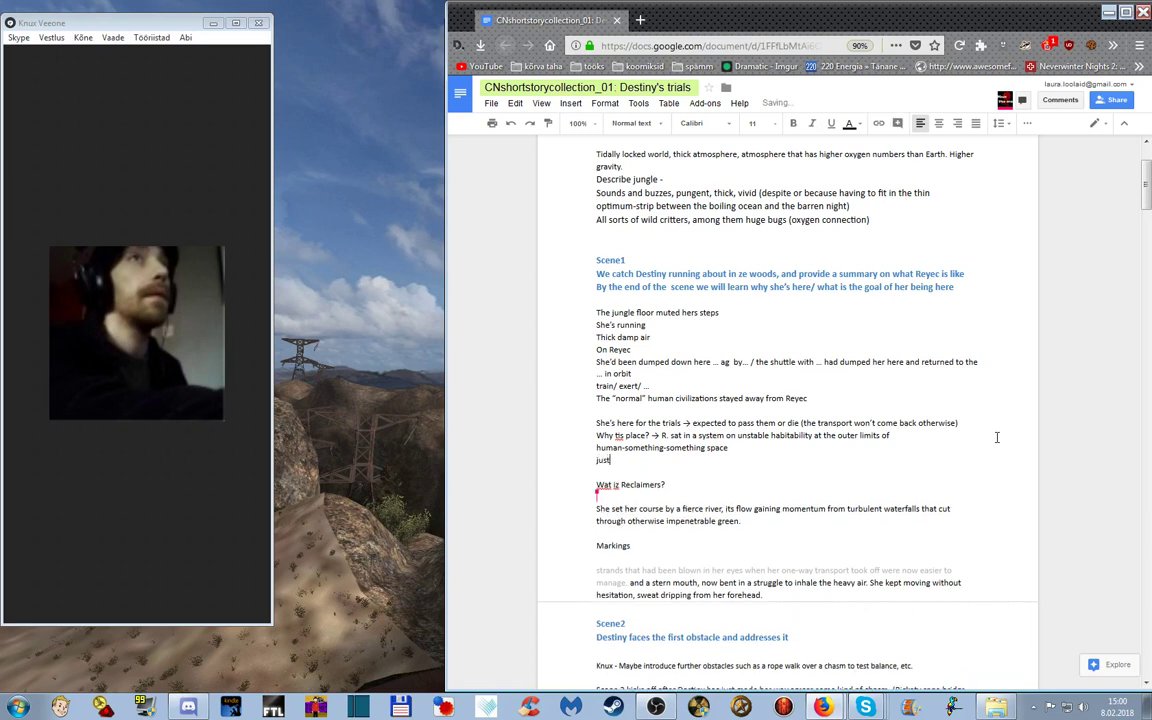
type(" like reclaimers themselves, this")
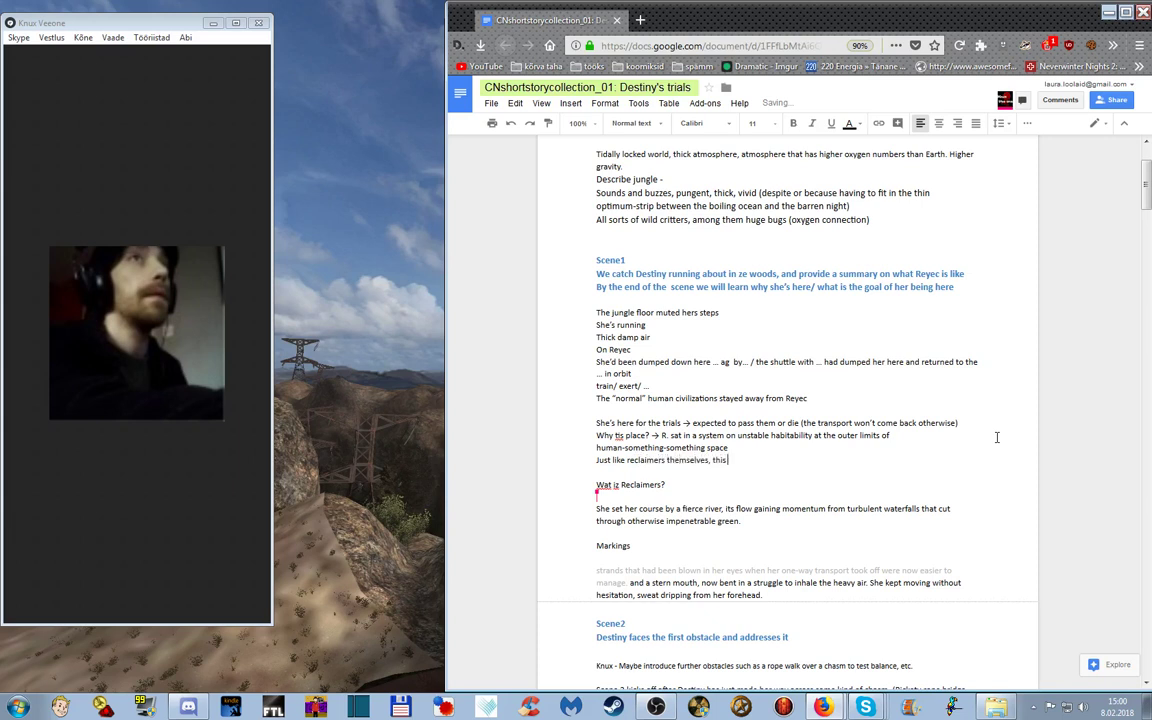
type(" world was on the outskirts of all things human")
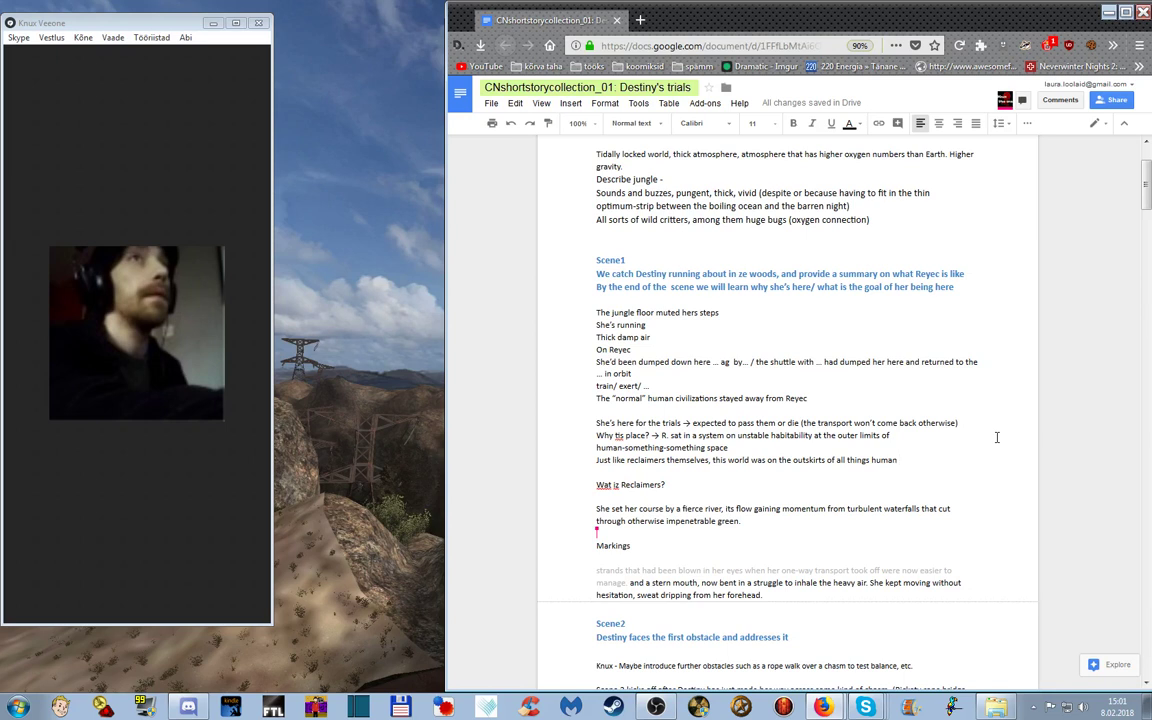
- Add a new line: 'A "belt"/ region/ zone of life-heavy jungles between the arid hellscapes of sunny side and the'
key("Return")
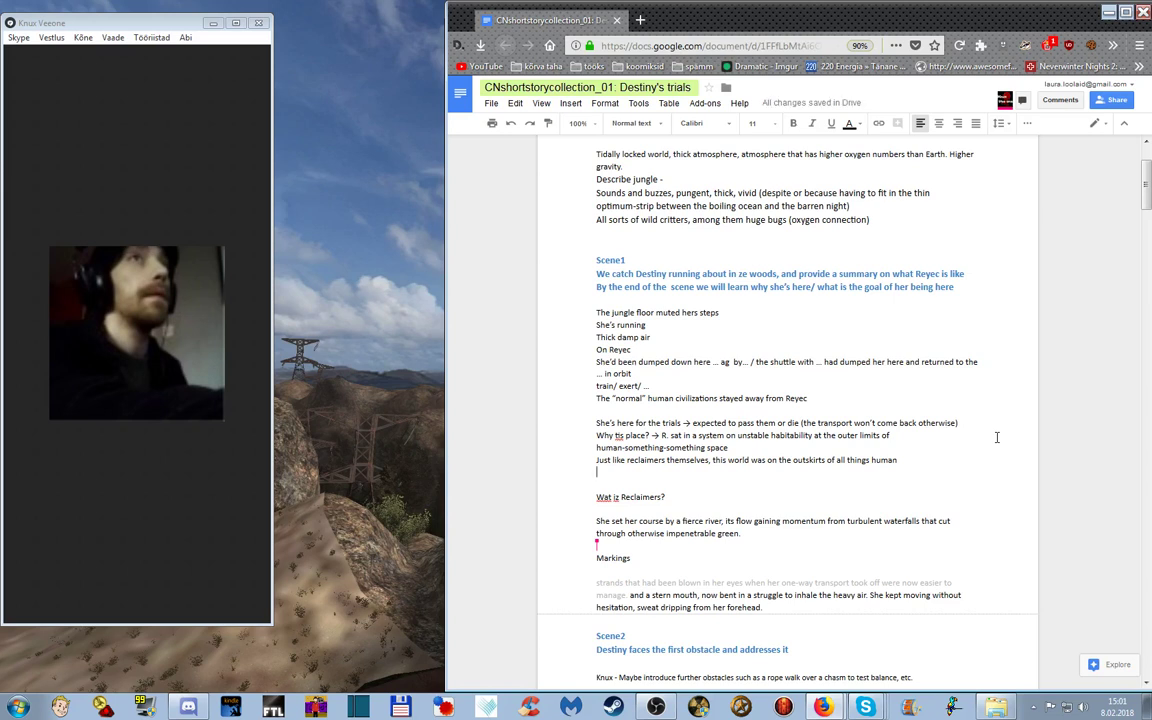
type("A")
type(" thi")
key("BackSpace")
key("BackSpace")
key("BackSpace")
type("\"be")
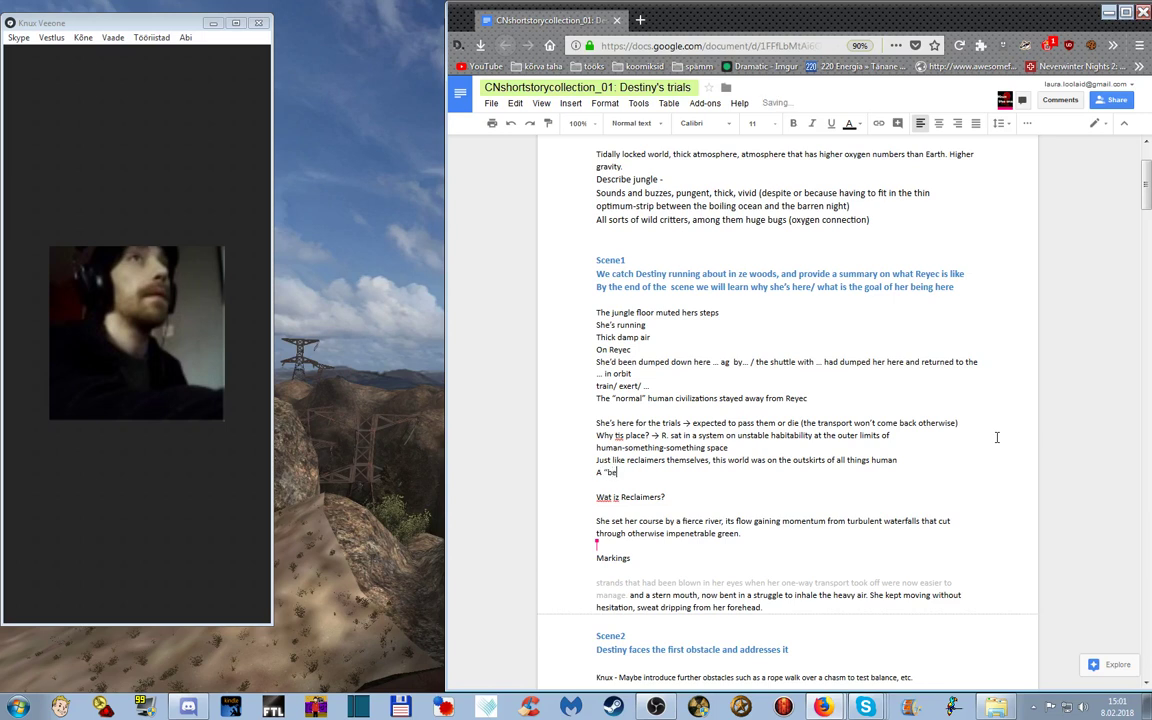
type("lt\"")
type("/ re")
type("gion/ ")
type("zone")
type(" of")
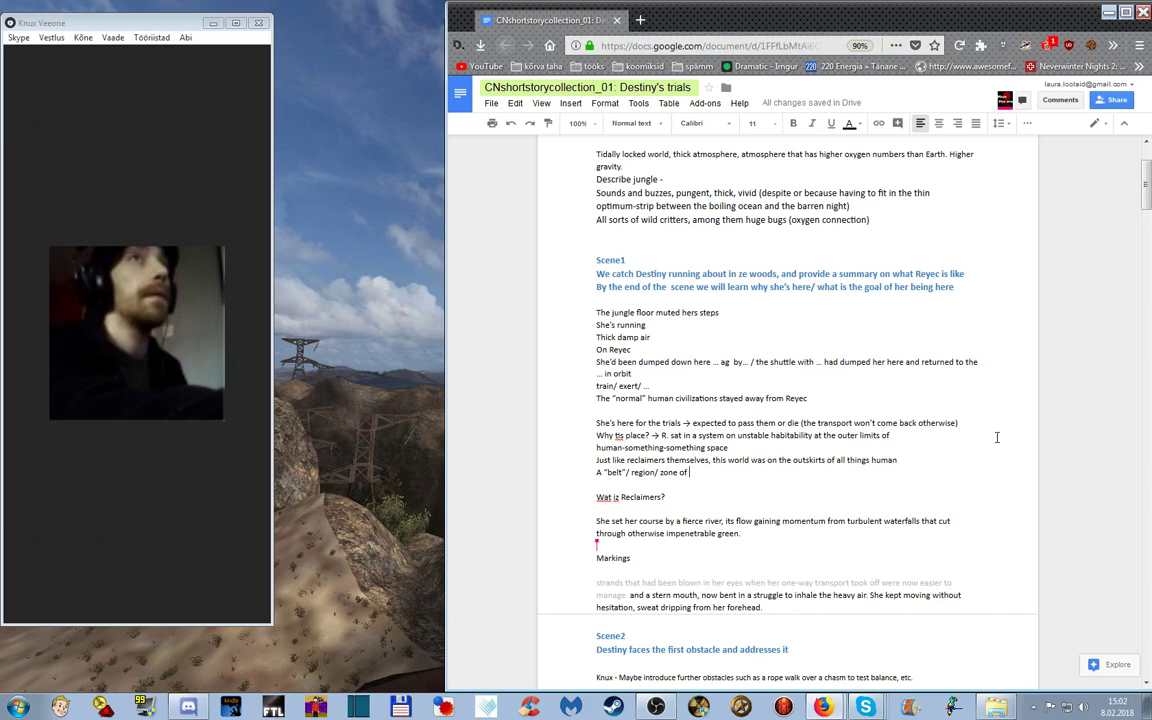
type("life-heavy")
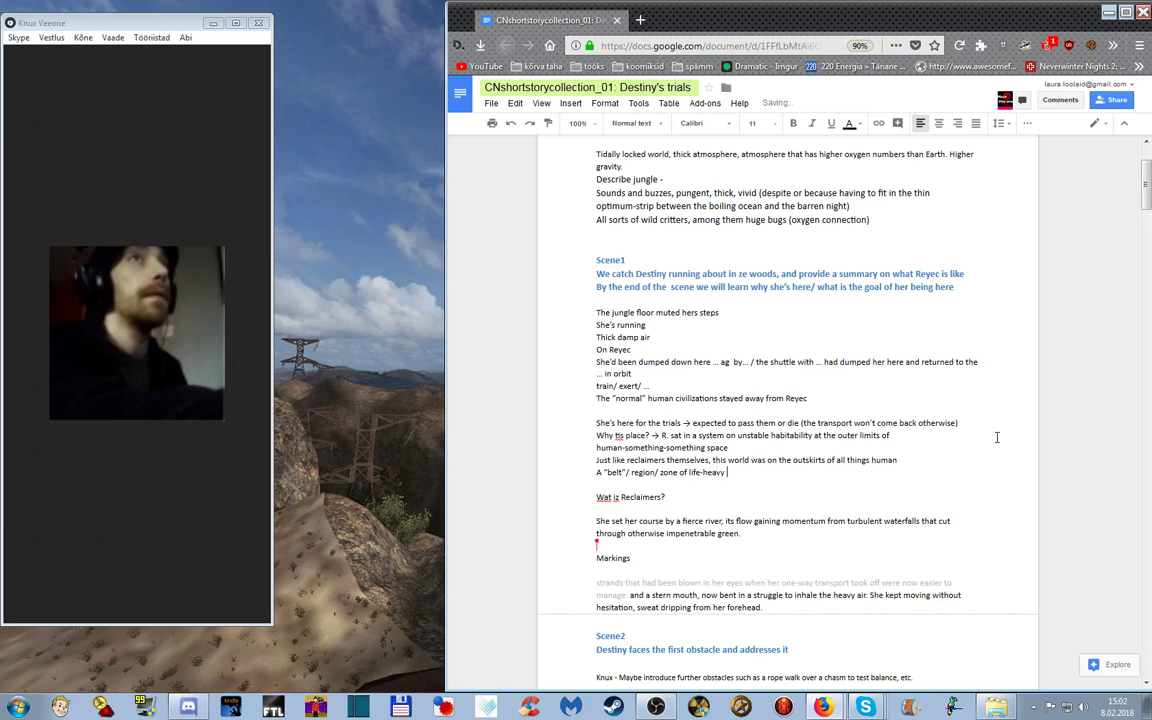
type(" jungles between the arid hellscapes ")
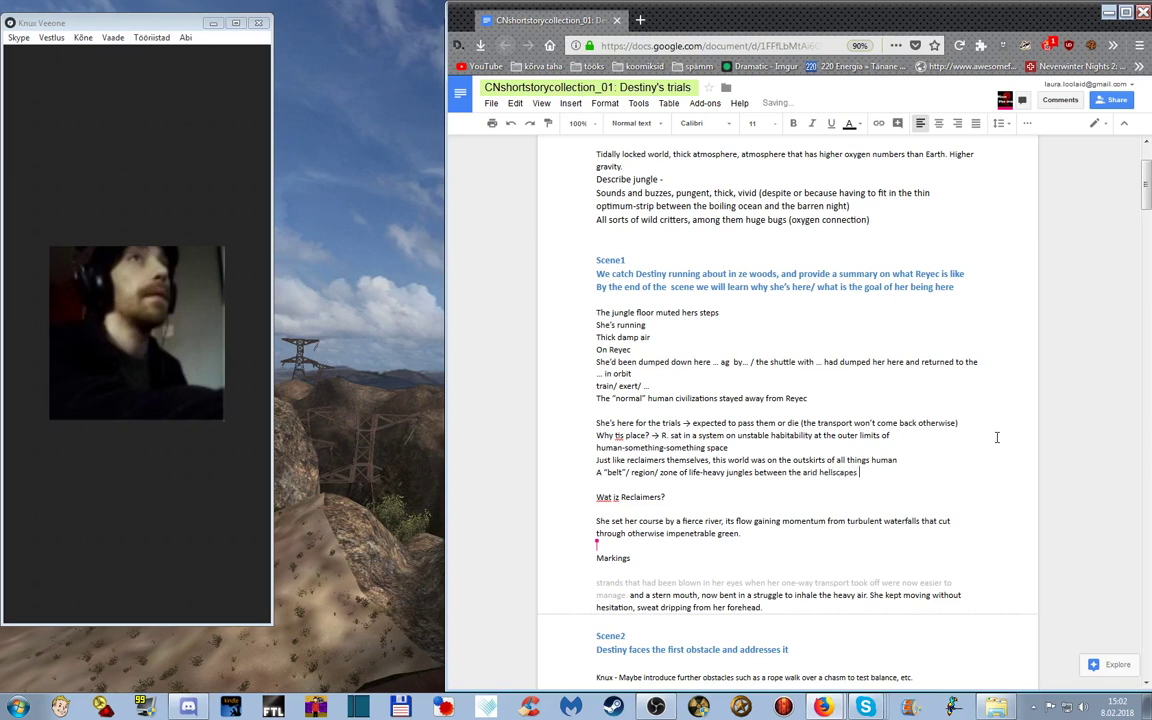
type("of sunny side and the")
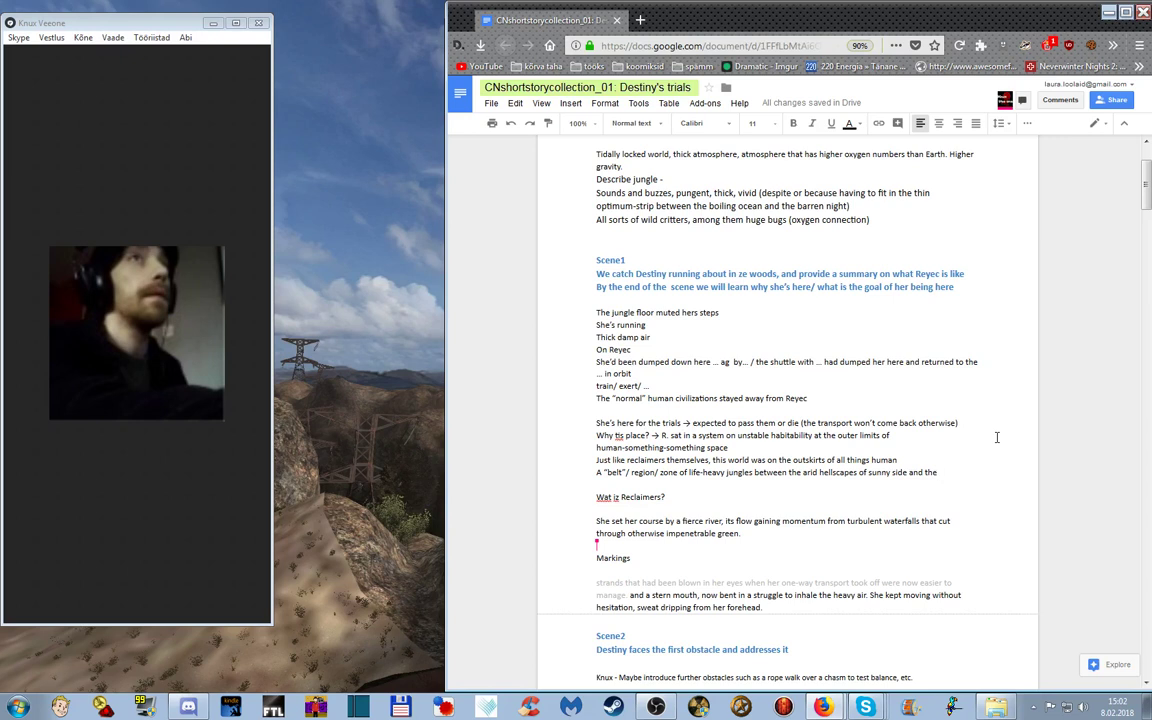
key("ctrl+Left")
key("ctrl+Left")
key("ctrl+Left")
key("ctrl+Left")
key("ctrl+Left")
- Insert '/ boiling oceans' before 'of sunny side' and end the line with 'everlasting frozen night' plus a bracketed tidally-locked-world reminder
type("/ boiling oceans")
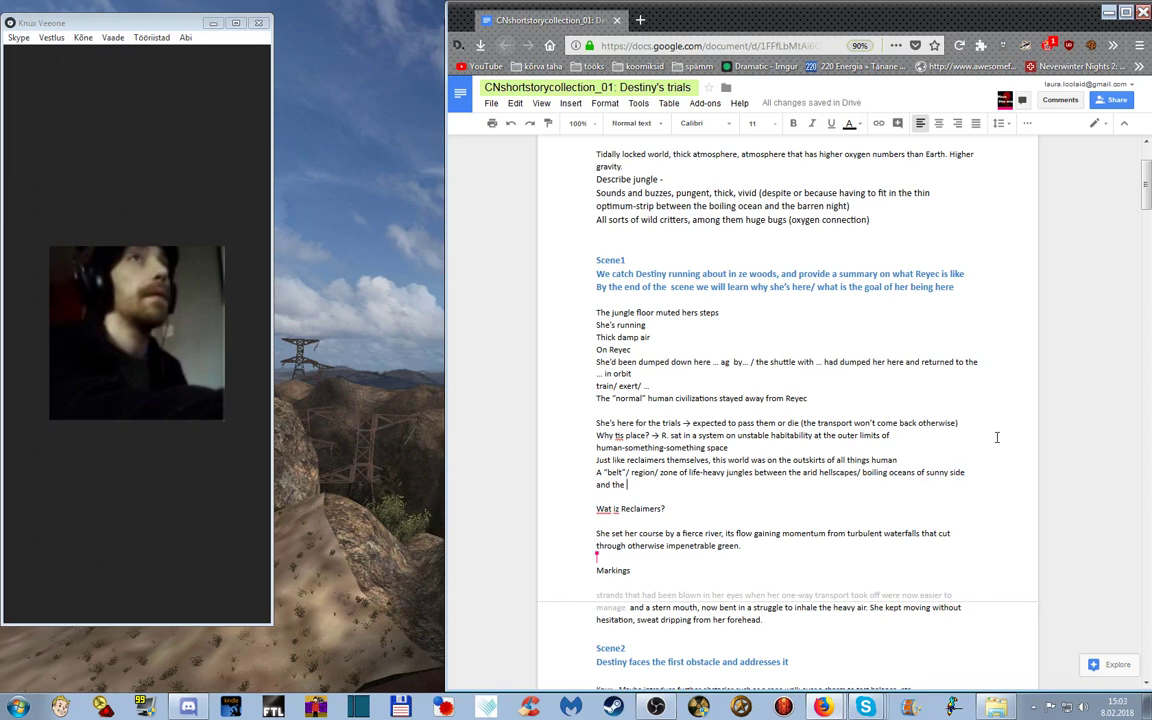
type("everlasting frozen night ")
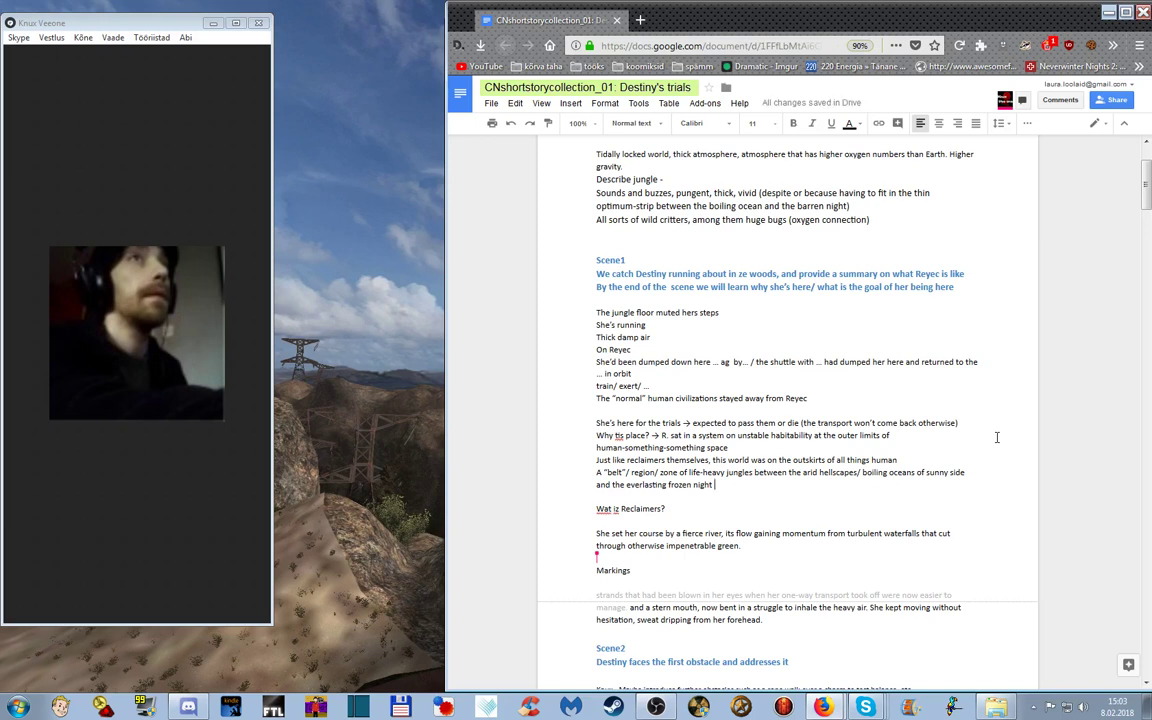
type("[imply / illustarte ")
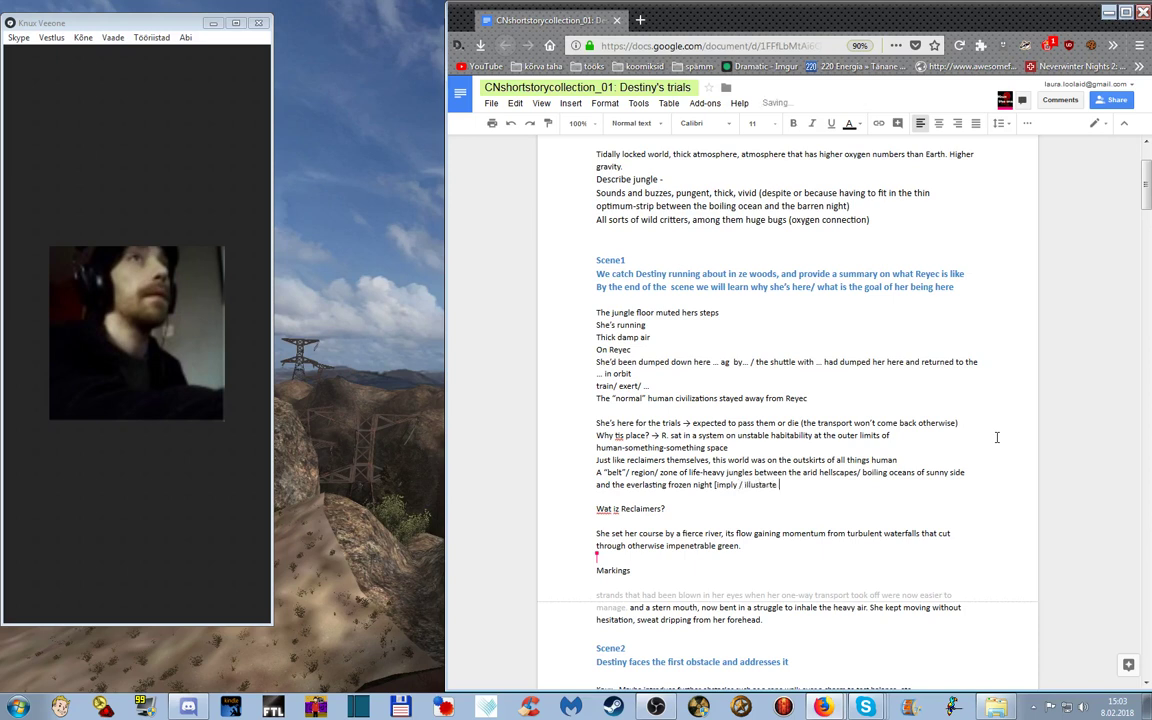
type("the tidally locked world with a t")
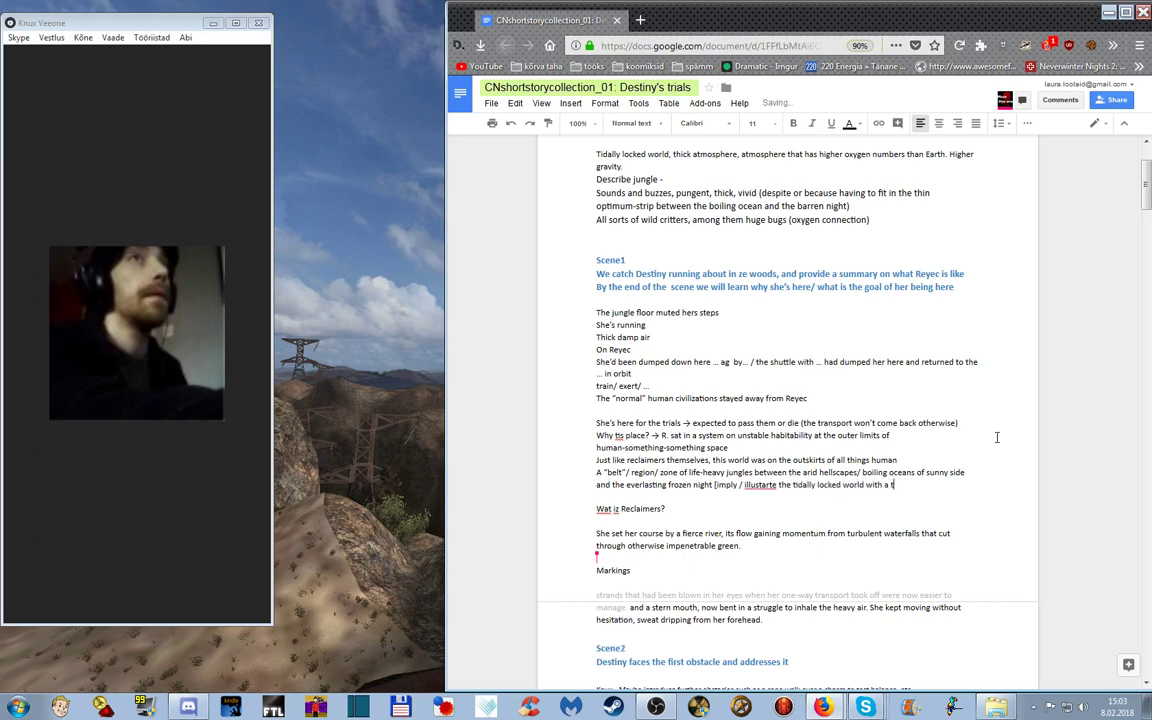
type("hick atmosphere]")
key("ctrl+Left")
key("ctrl+Left")
key("ctrl+Left")
key("ctrl+Left")
key("ctrl+Left")
key("ctrl+Left")
key("ctrl+Left")
key("ctrl+Left")
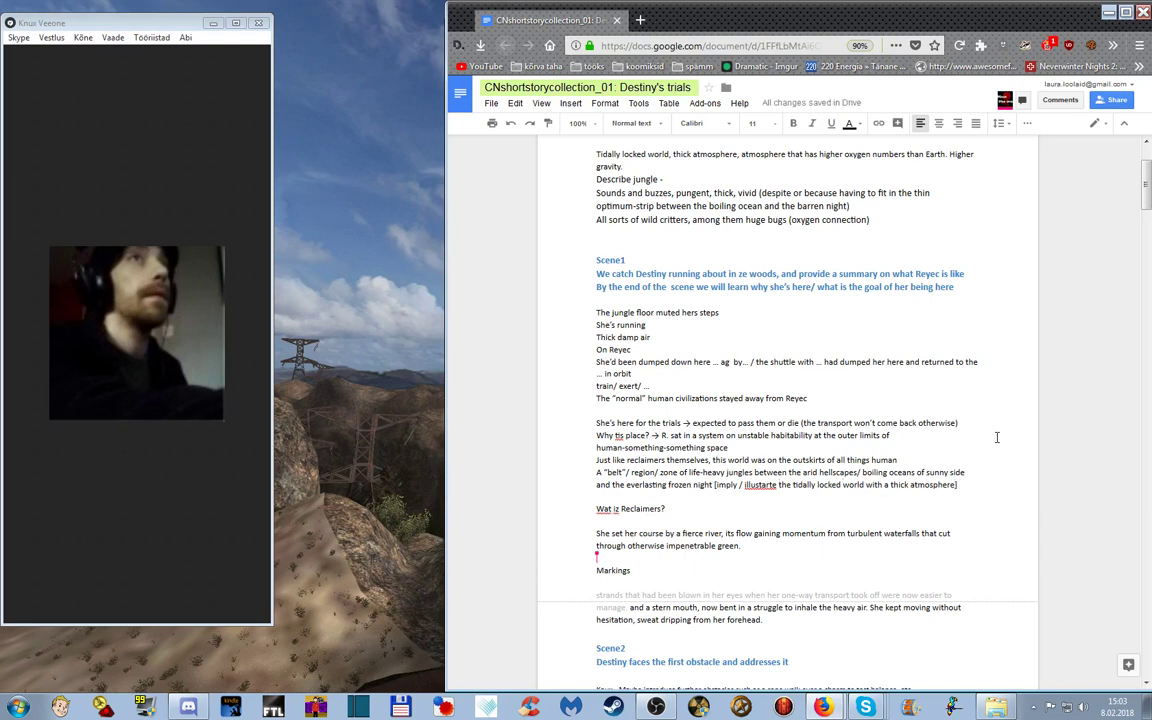
- Fix 'illustarte' to 'illustrate' with the spelling suggestion, then continue on the empty line below
right_click(748, 486)
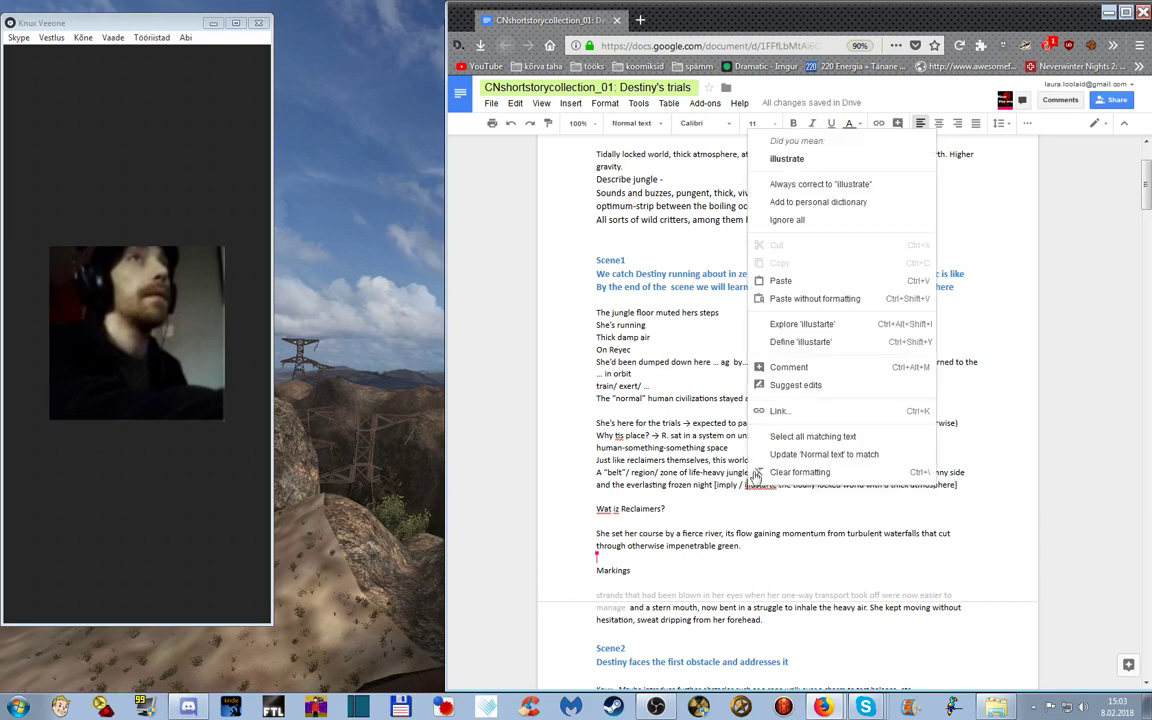
left_click(836, 166)
left_click(886, 500)
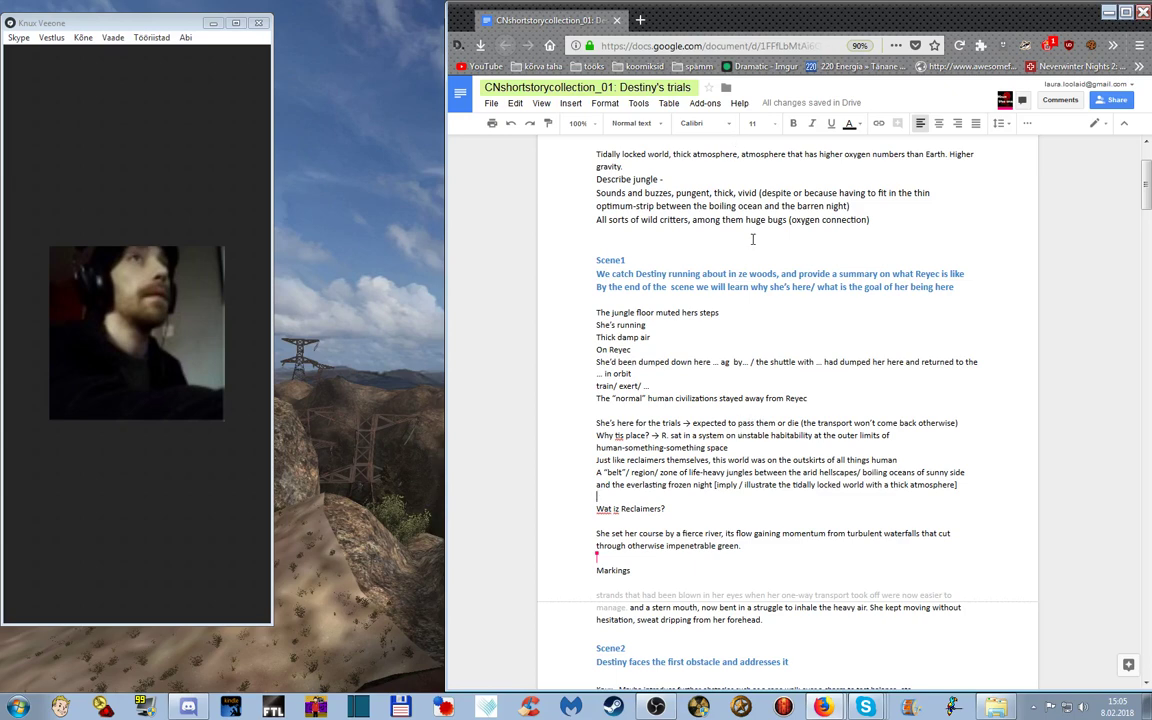
scroll(758, 250, "up", 2)
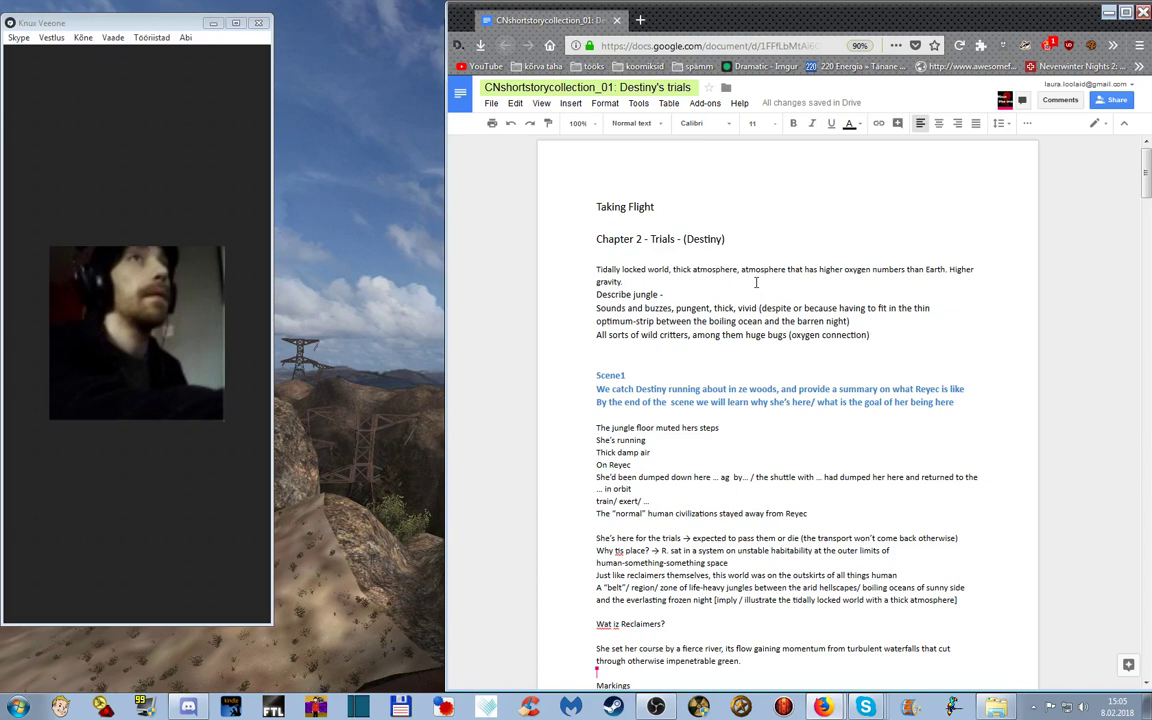
- Add 'Maybe mention the "sunny side", the storms-zone, seismic activity (ocean-bottom doodads with independent energy sources)' after 'gravity.'
type("mention")
key("Left")
key("Left")
key("Left")
key("Left")
key("Left")
key("Left")
type("Maybe")
key("End")
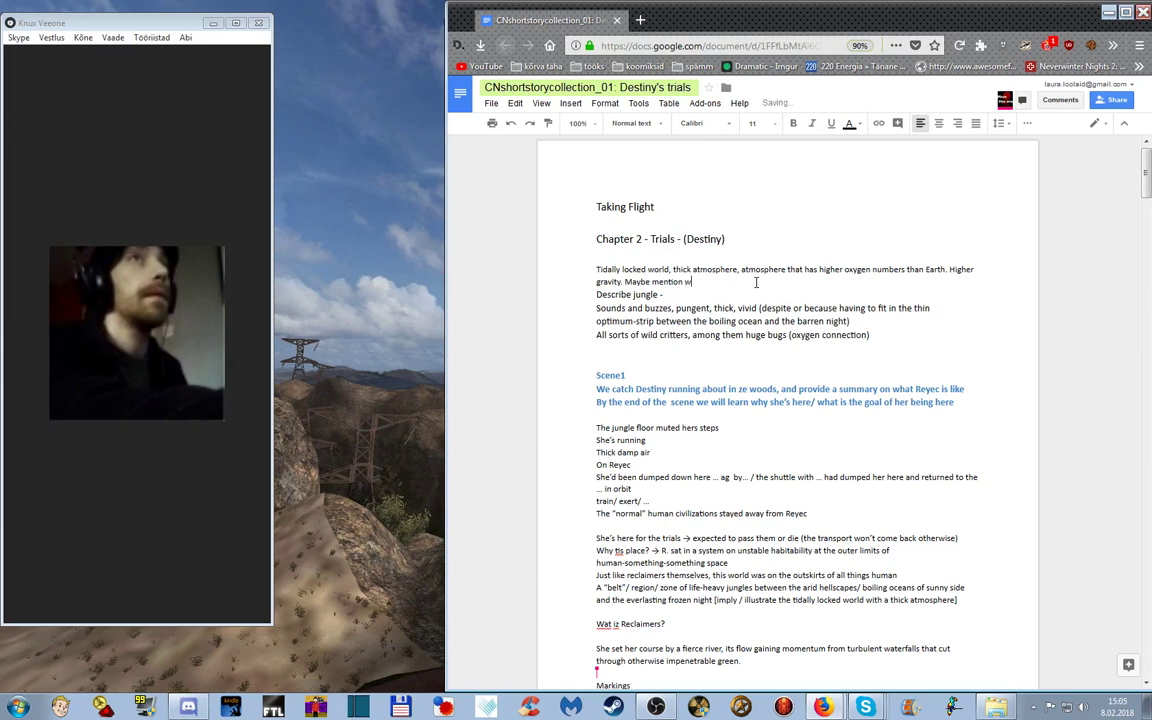
type("the \"sun")
type("ny side")
type("\"")
type(", th")
type("e \"storm")
key("BackSpace")
key("BackSpace")
key("BackSpace")
key("BackSpace")
key("BackSpace")
key("BackSpace")
type("storms-zone")
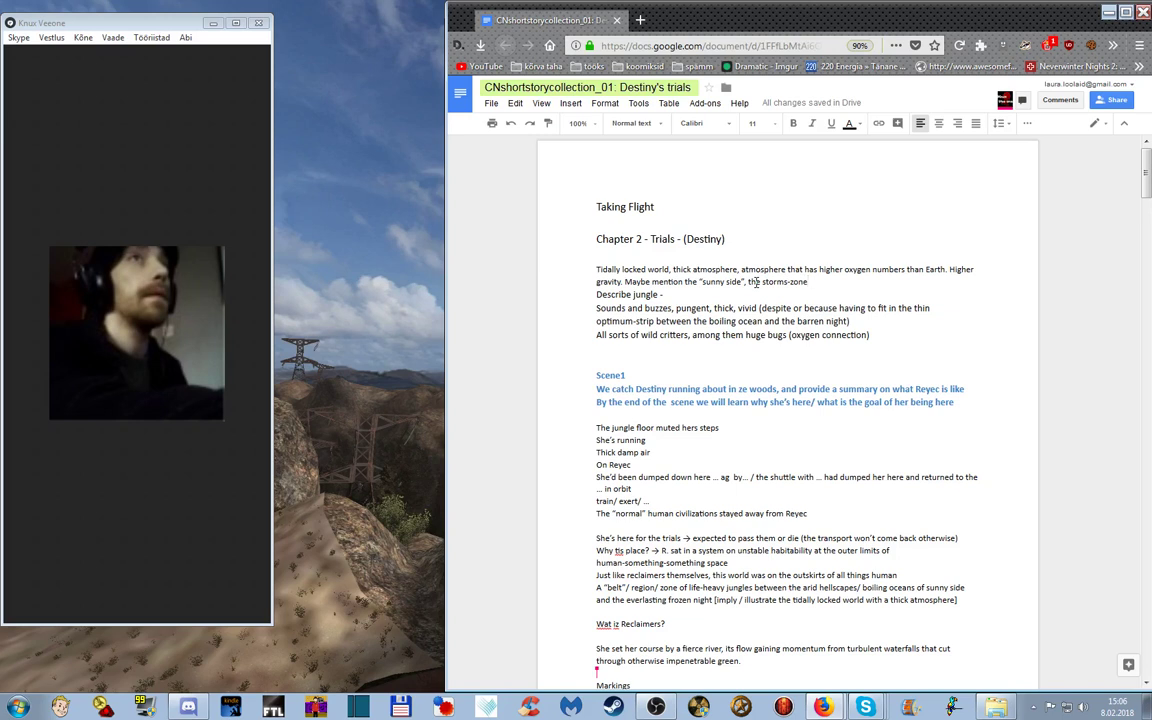
type(",")
type("seismic acti")
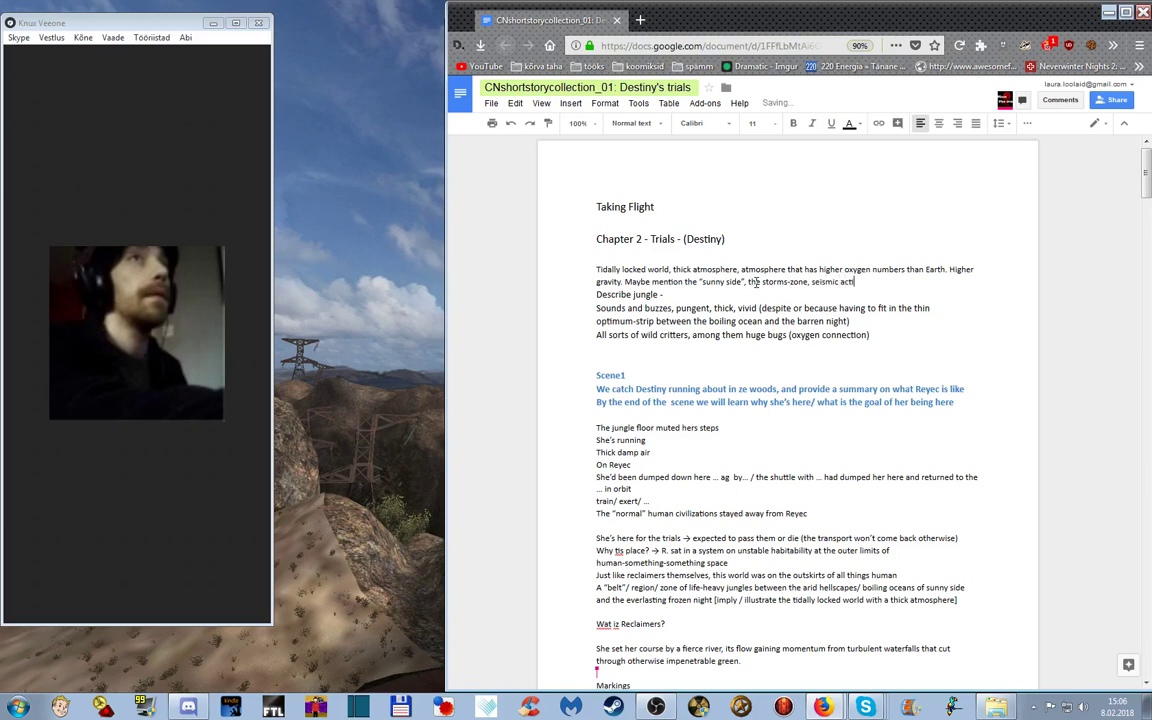
type("vity (will allow")
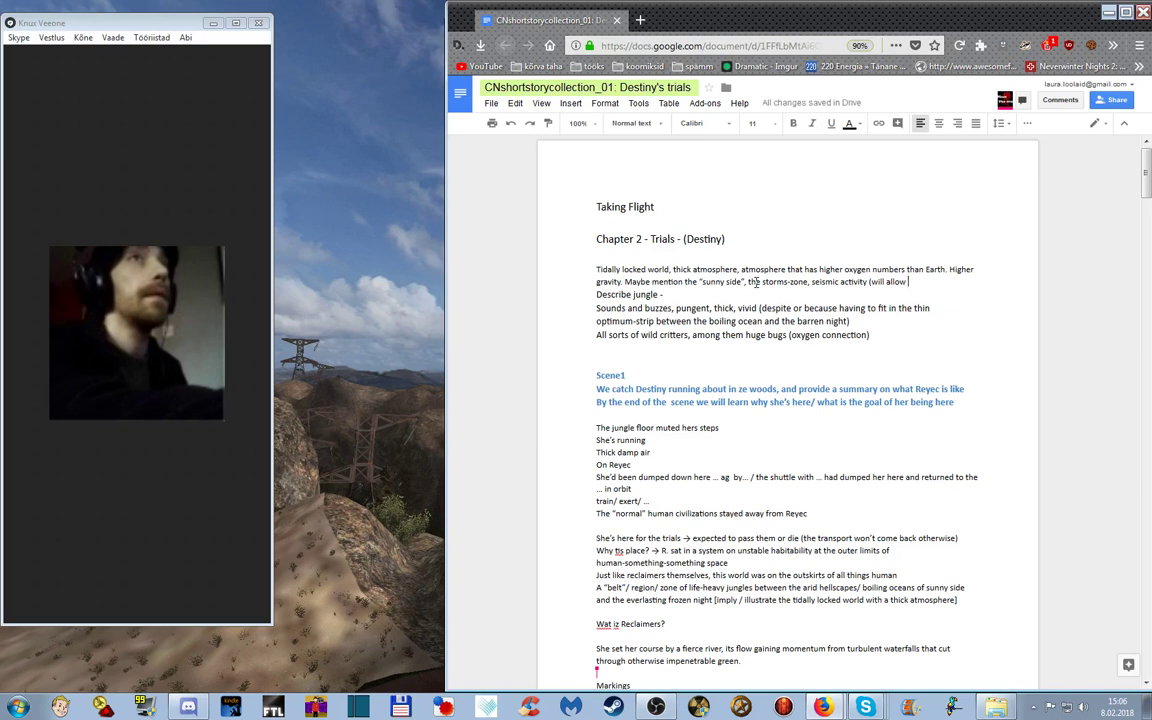
type(" ocean-botto")
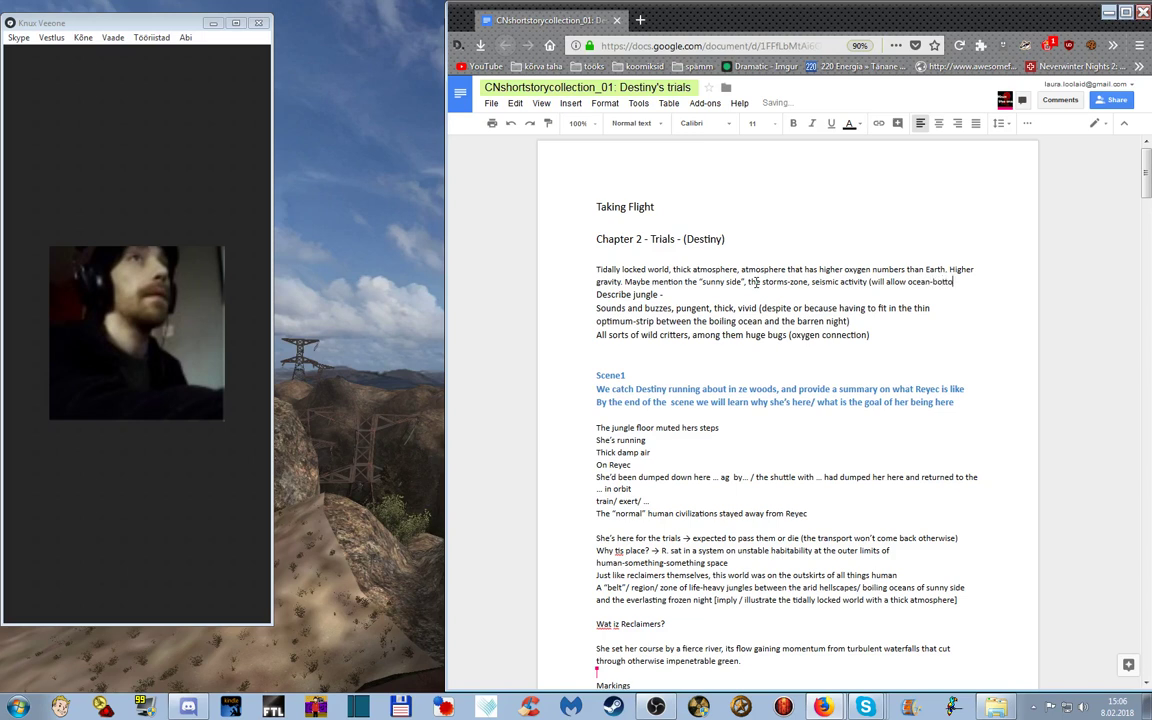
type("m doodads ")
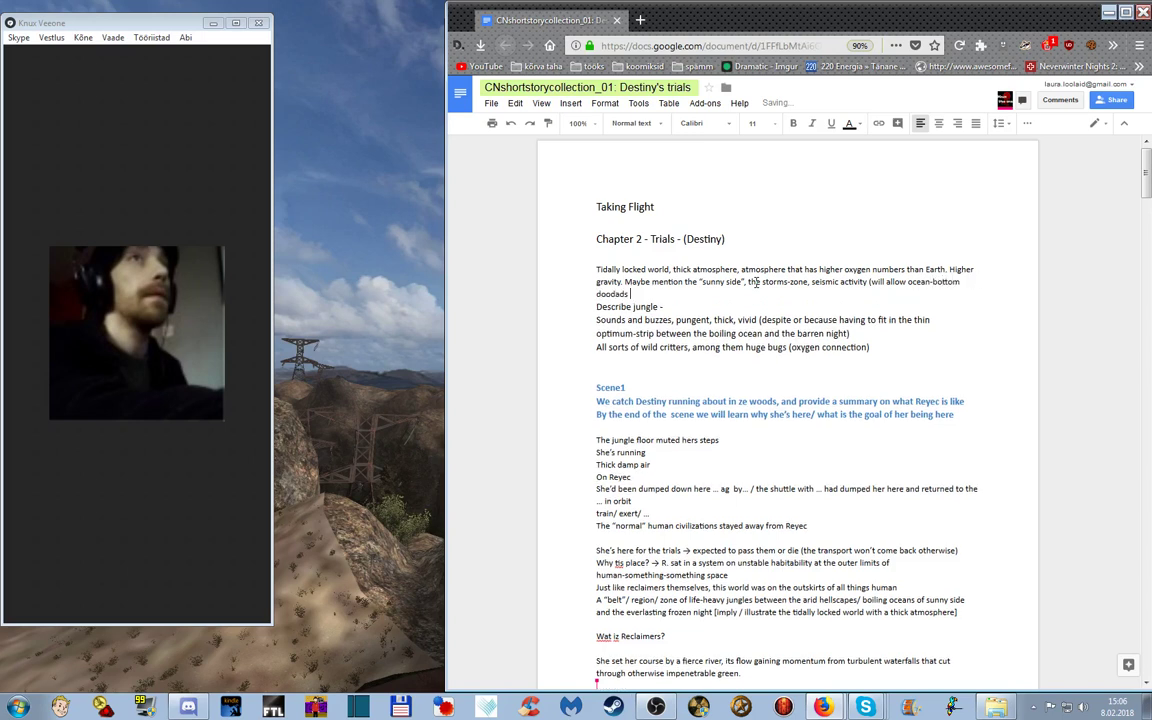
type("with independent energy sources to t")
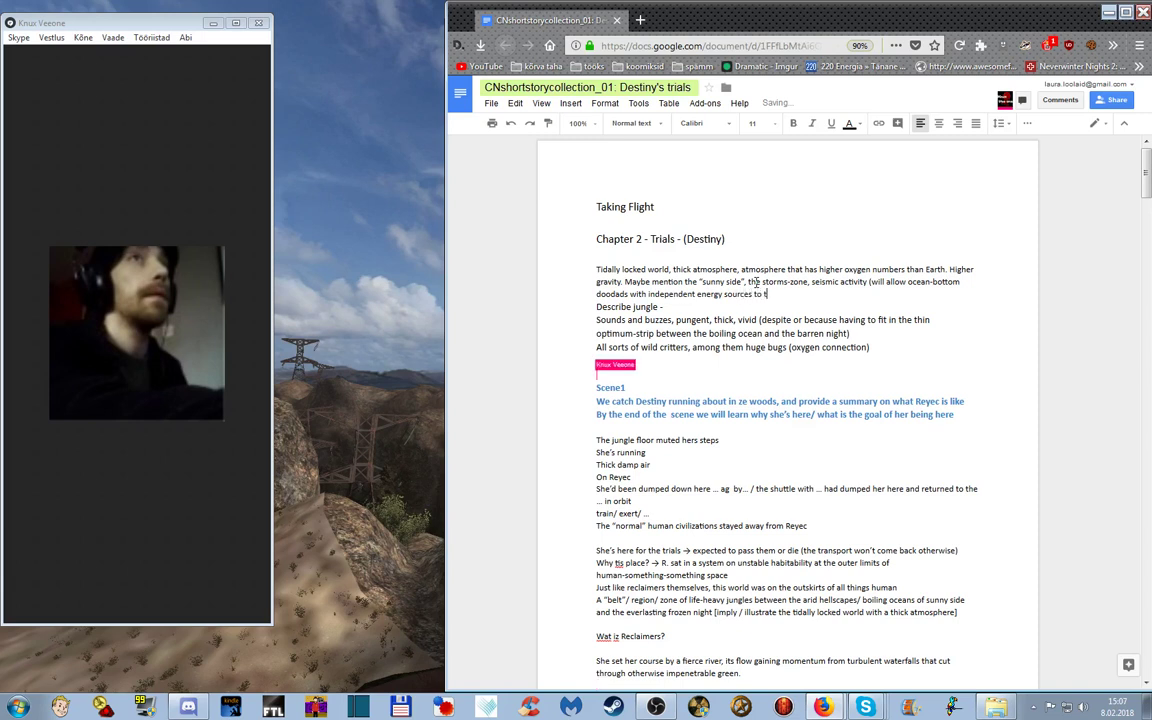
type("ake place under the \"night side\" i")
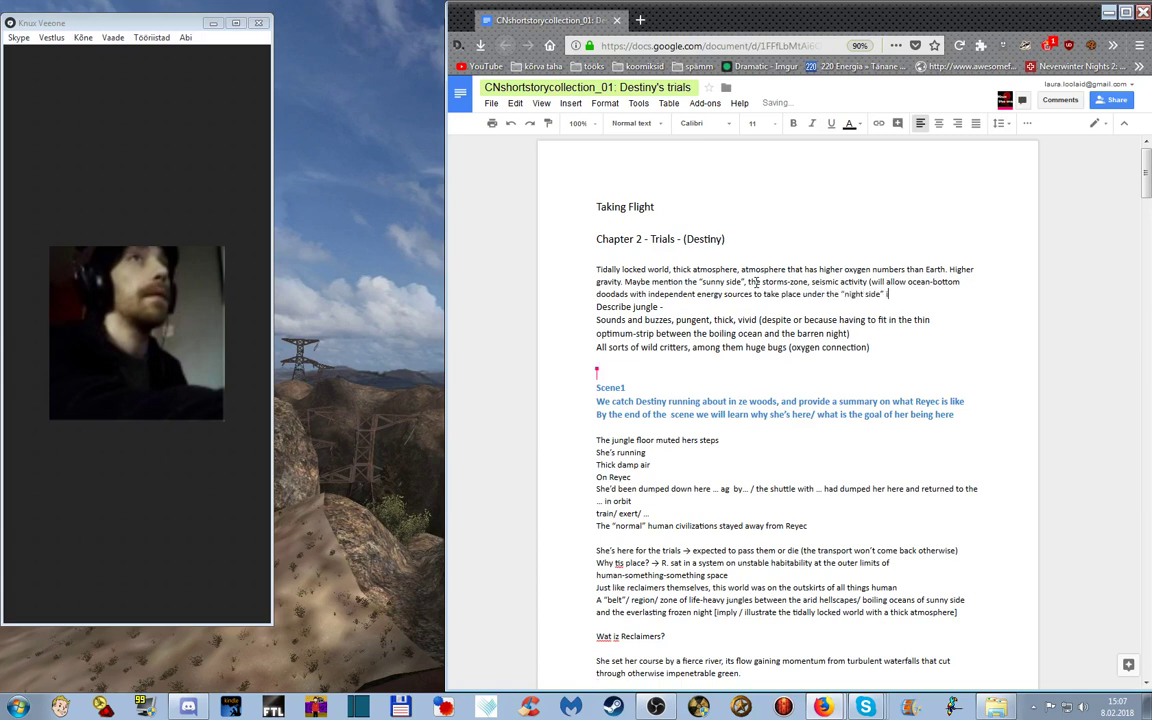
type("ce)")
left_click(825, 379)
left_click(830, 477)
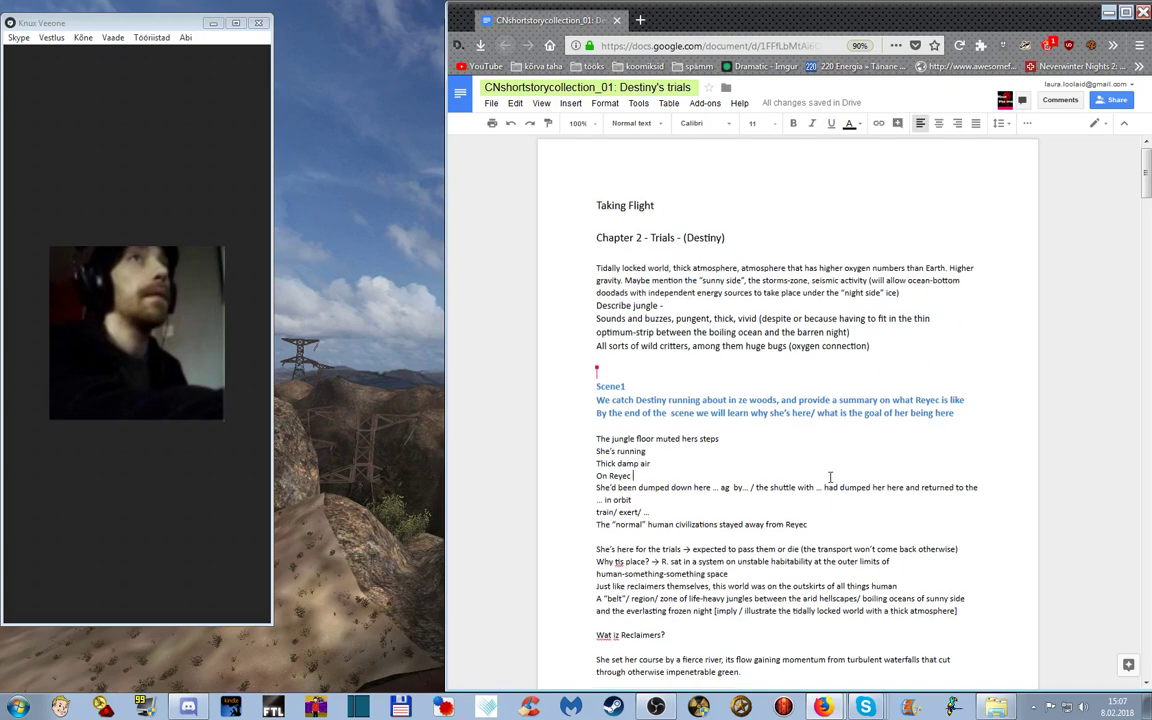
scroll(830, 477, "down", 2)
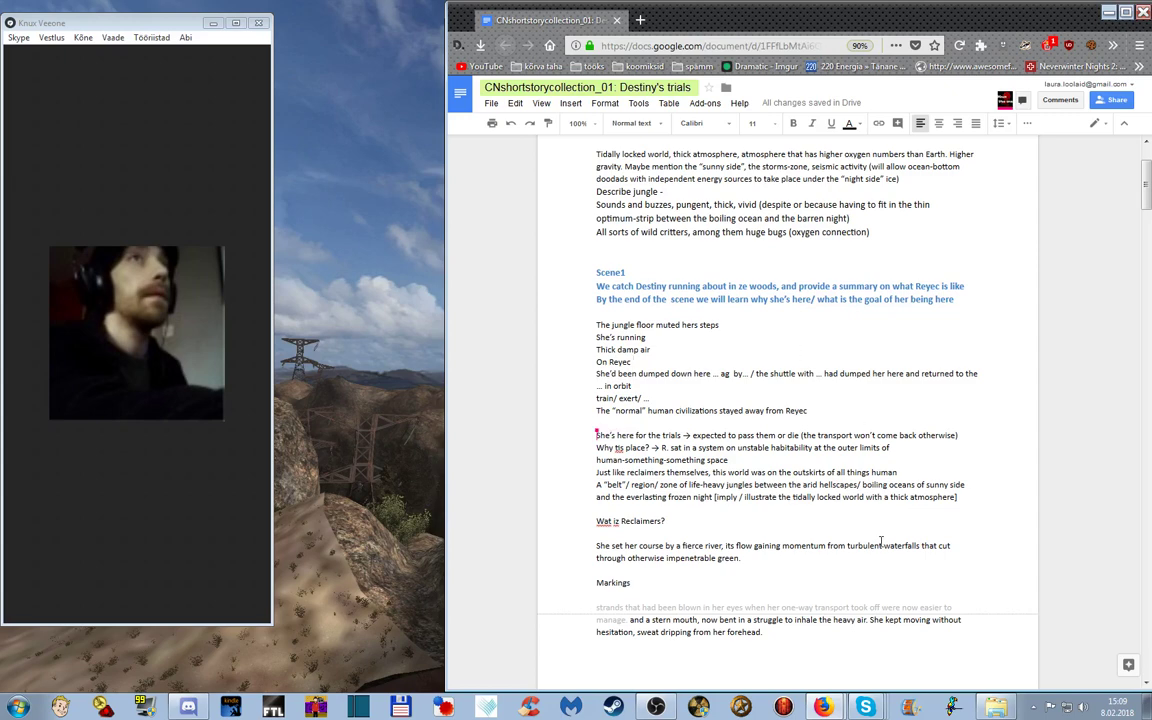
scroll(829, 559, "down", 2)
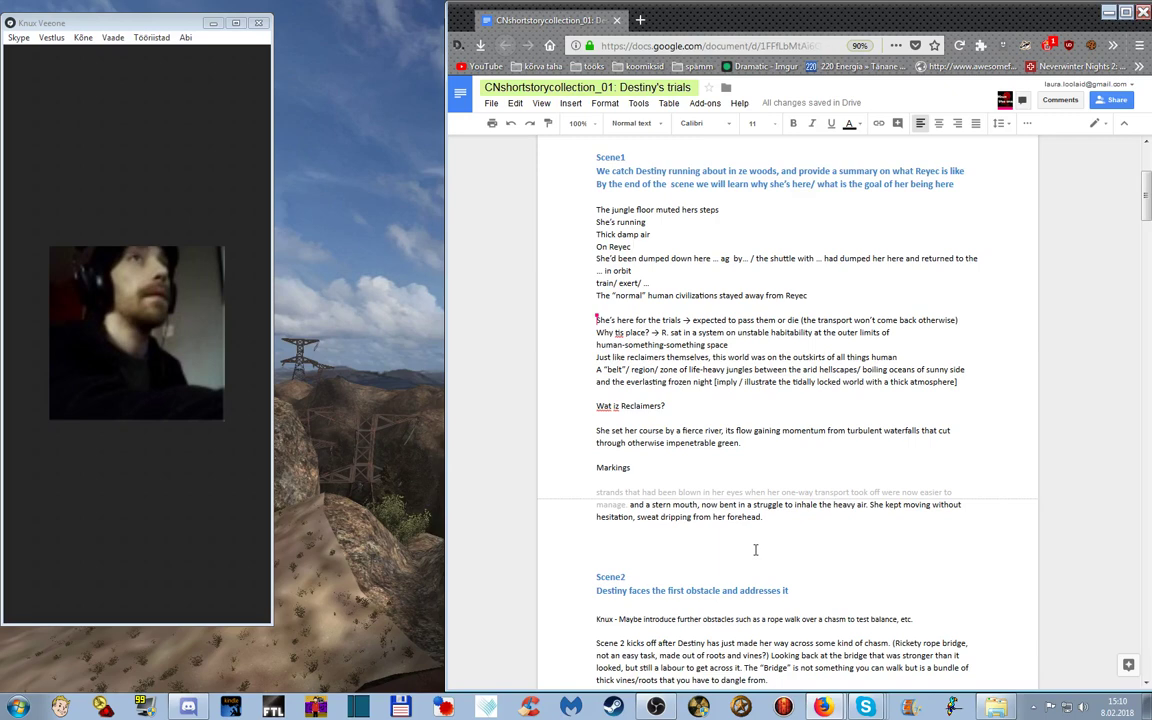
scroll(886, 490, "down", 3)
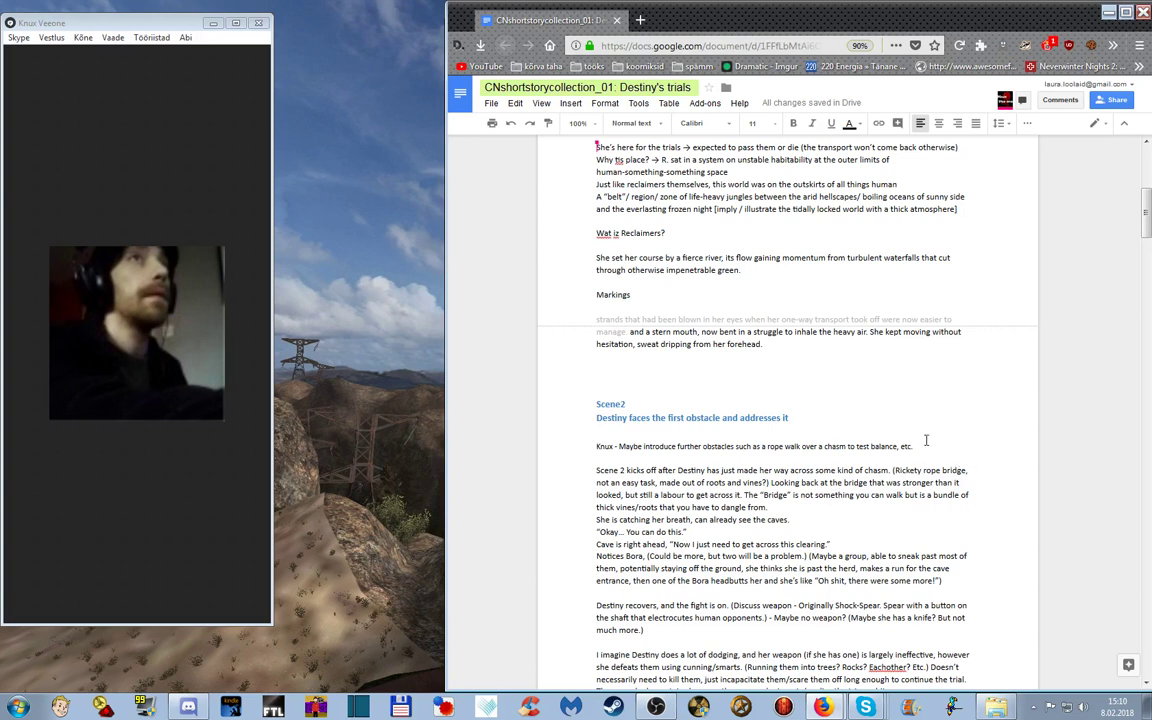
- Scroll down past the Scene1 notes to the Scene2 heading and its Bora notes
left_click(988, 477)
scroll(827, 371, "down", 3)
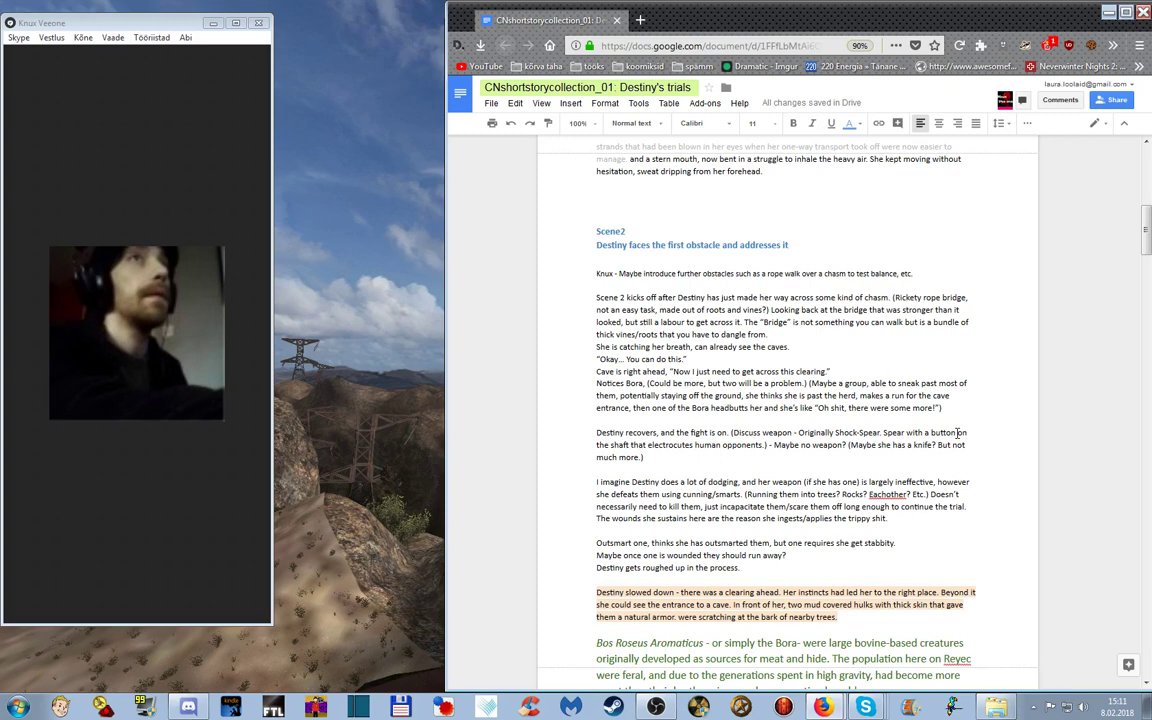
scroll(958, 432, "up", 5)
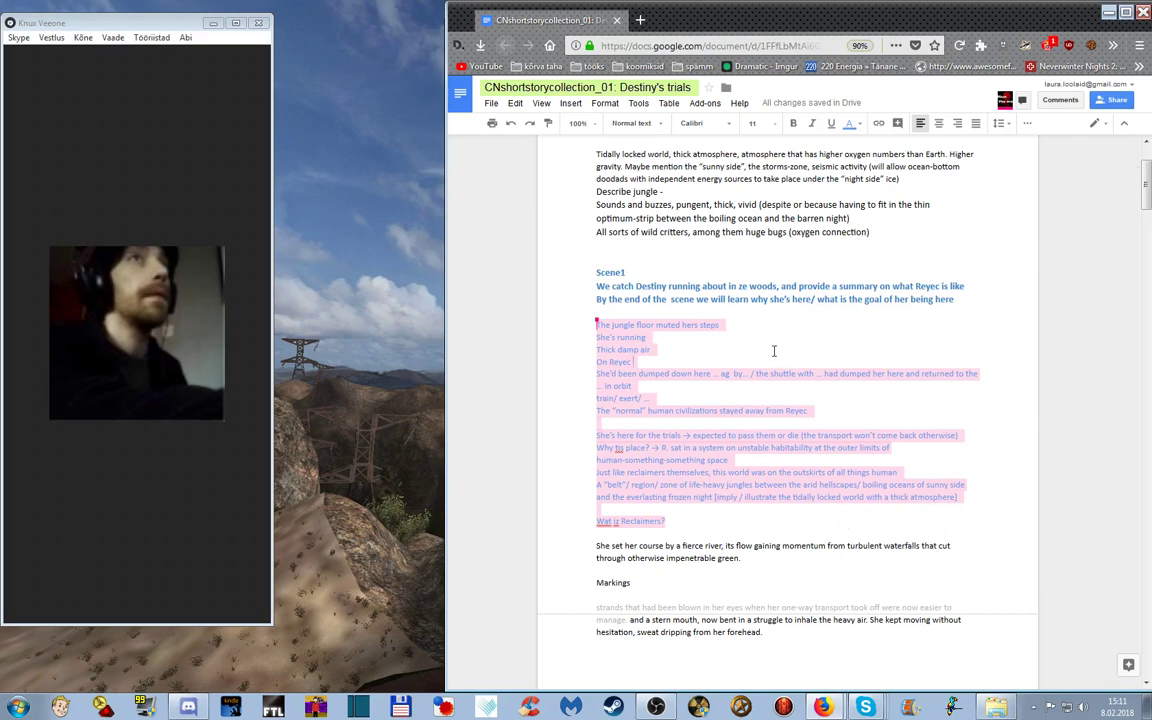
scroll(774, 424, "down", 3)
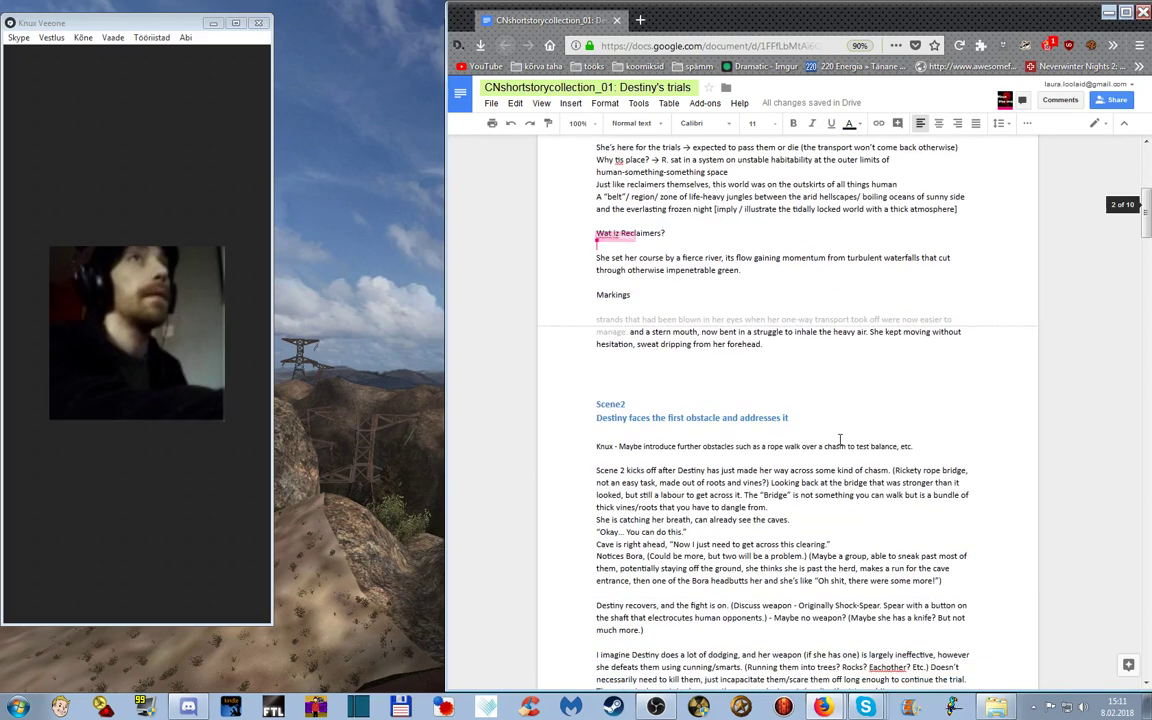
scroll(1000, 410, "down", 2)
scroll(1027, 440, "down", 2)
scroll(1026, 455, "down", 2)
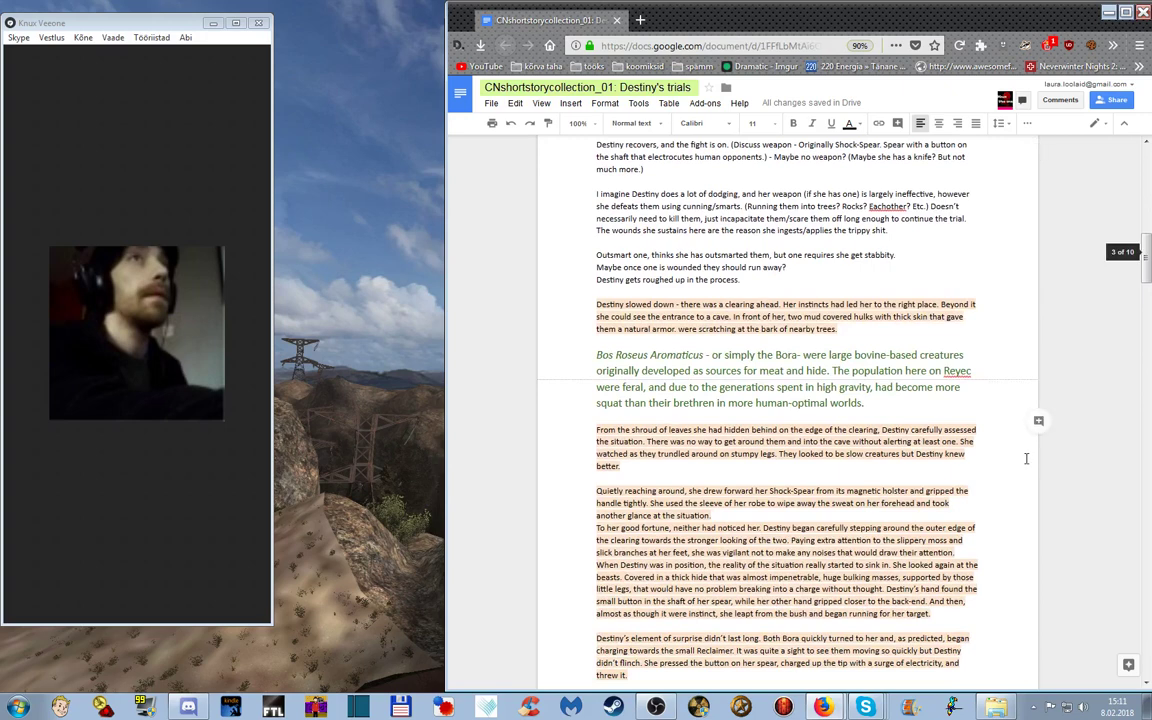
scroll(1026, 458, "up", 2)
scroll(1026, 458, "up", 2)
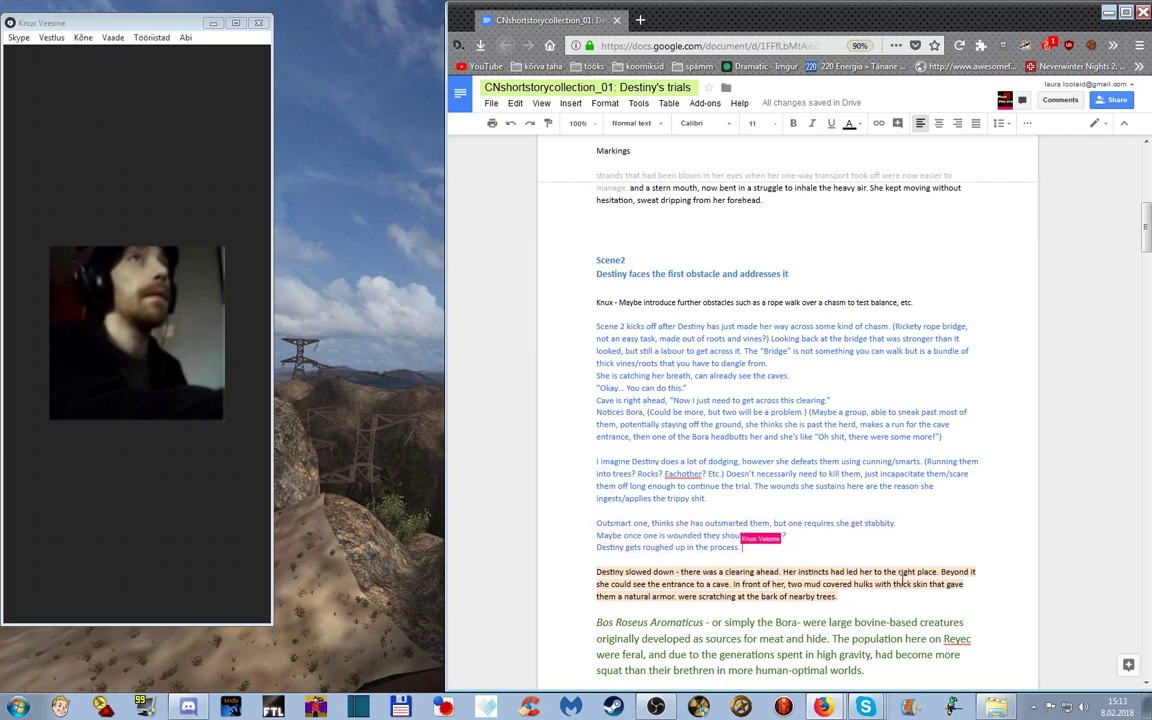
- Scroll further down through the Scene 2 notes
scroll(930, 570, "down", 1)
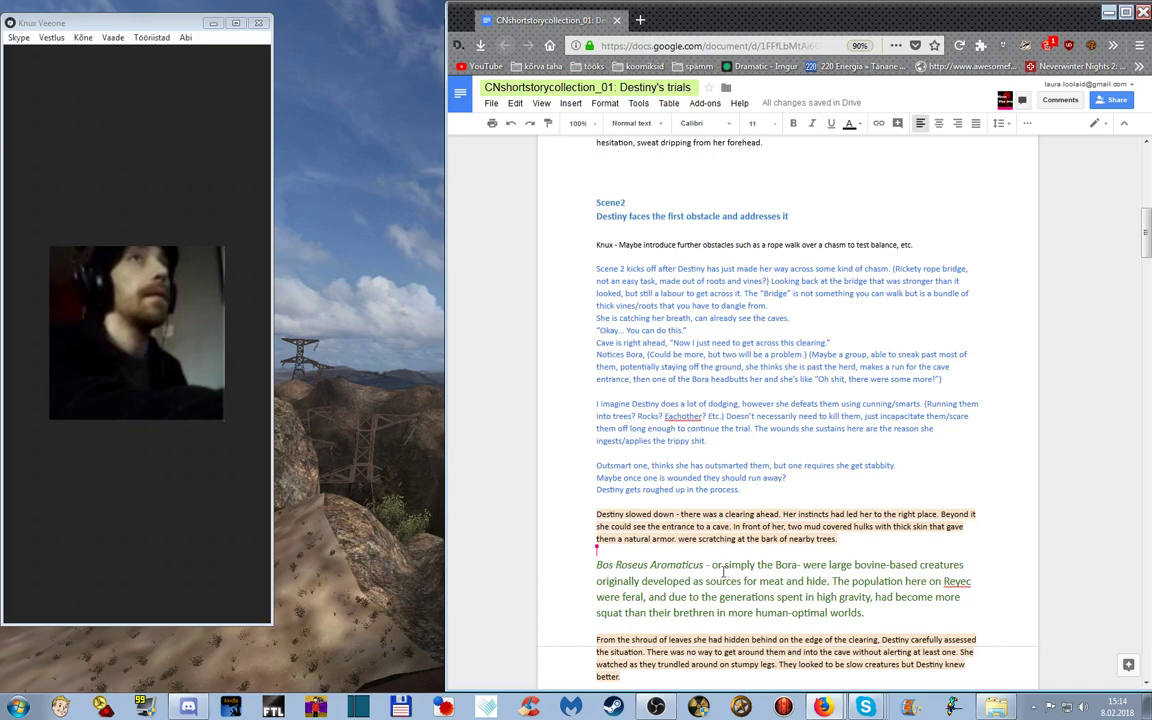
- Delete the Bora description after 'Bos Roseus Aromaticus -' and put the following paragraph back on its own line
left_click_drag(709, 569, 862, 622)
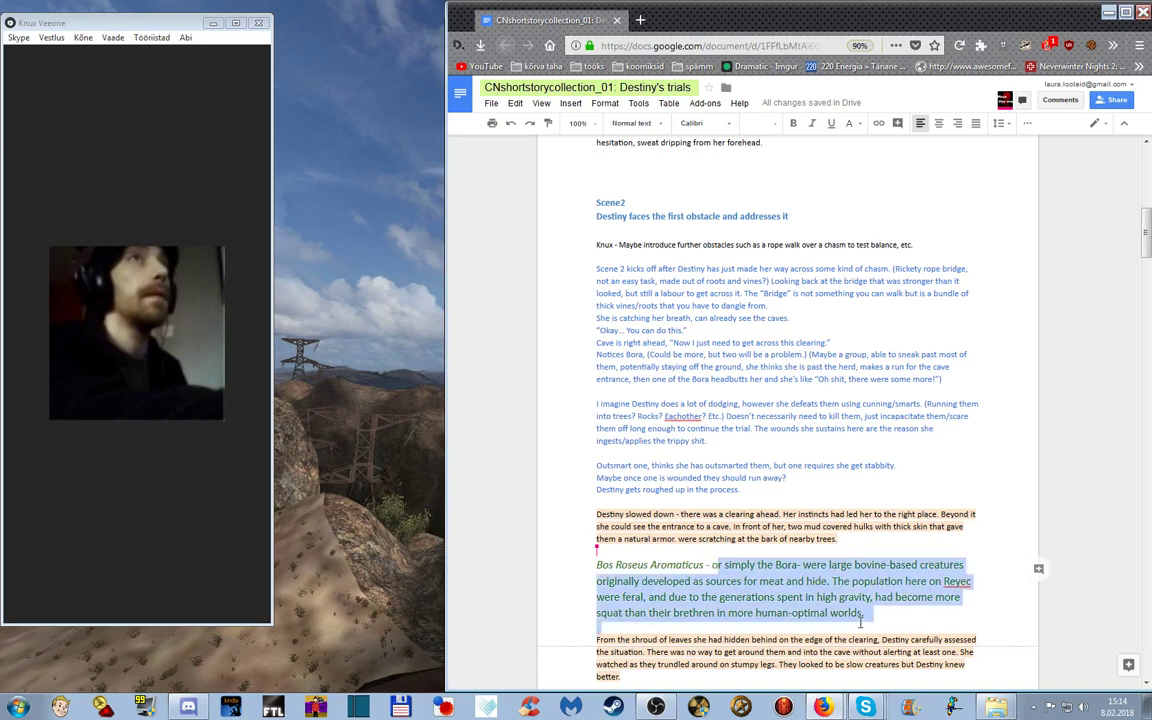
key("BackSpace")
key("Delete")
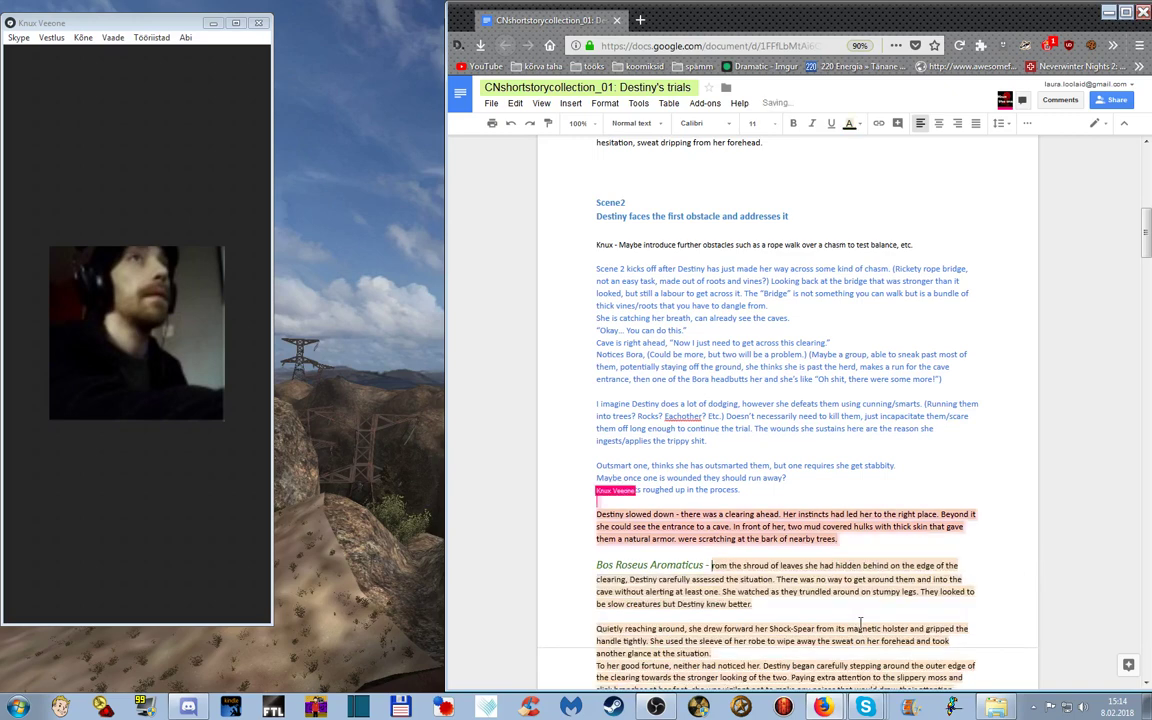
key("Return")
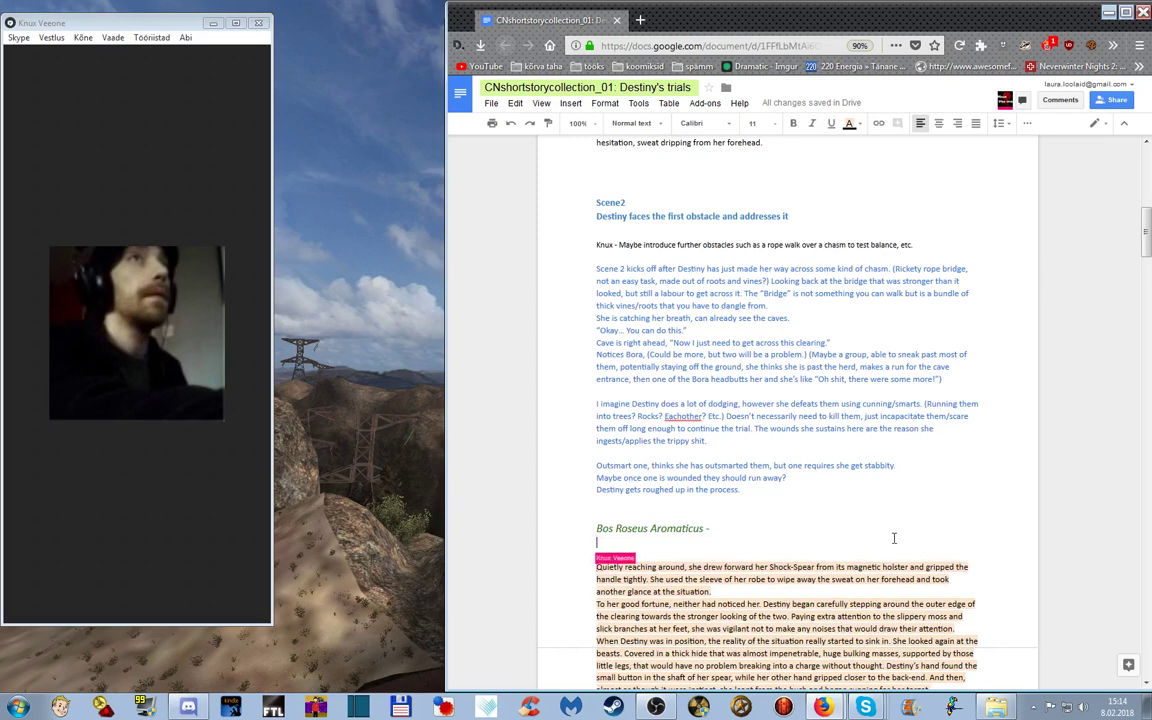
- Scroll down through the highlighted Bora fight prose toward the Scene3 heading
scroll(991, 340, "down", 3)
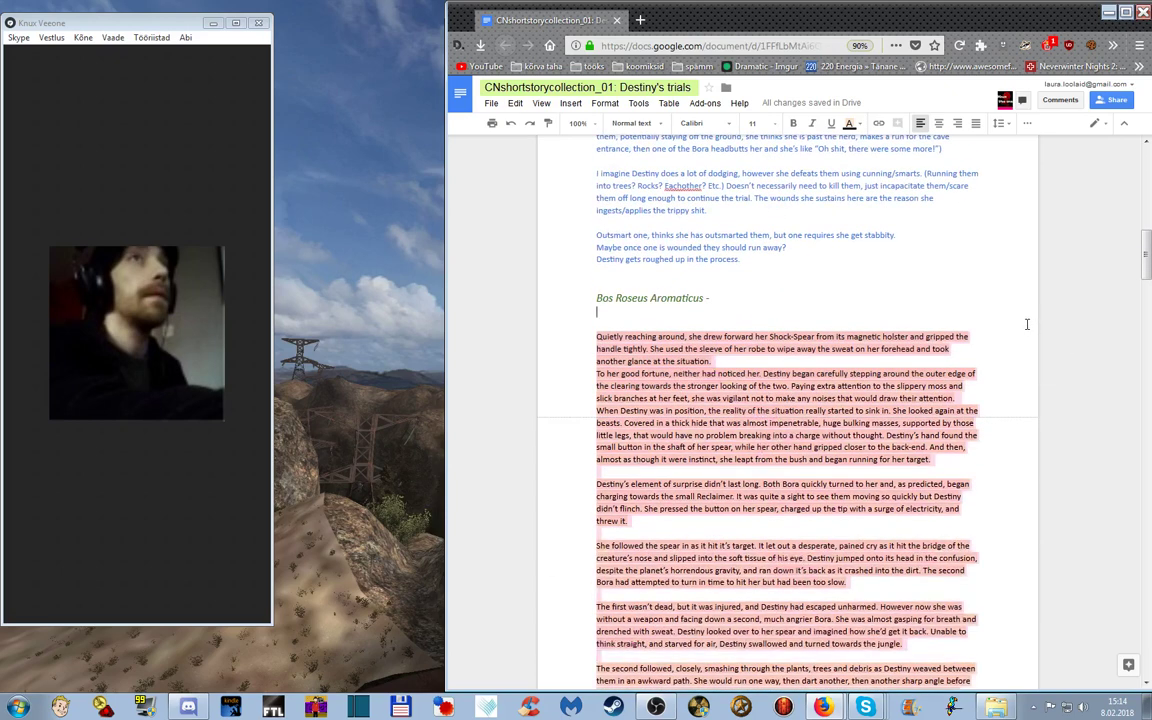
scroll(1030, 340, "down", 1)
scroll(1108, 418, "down", 1)
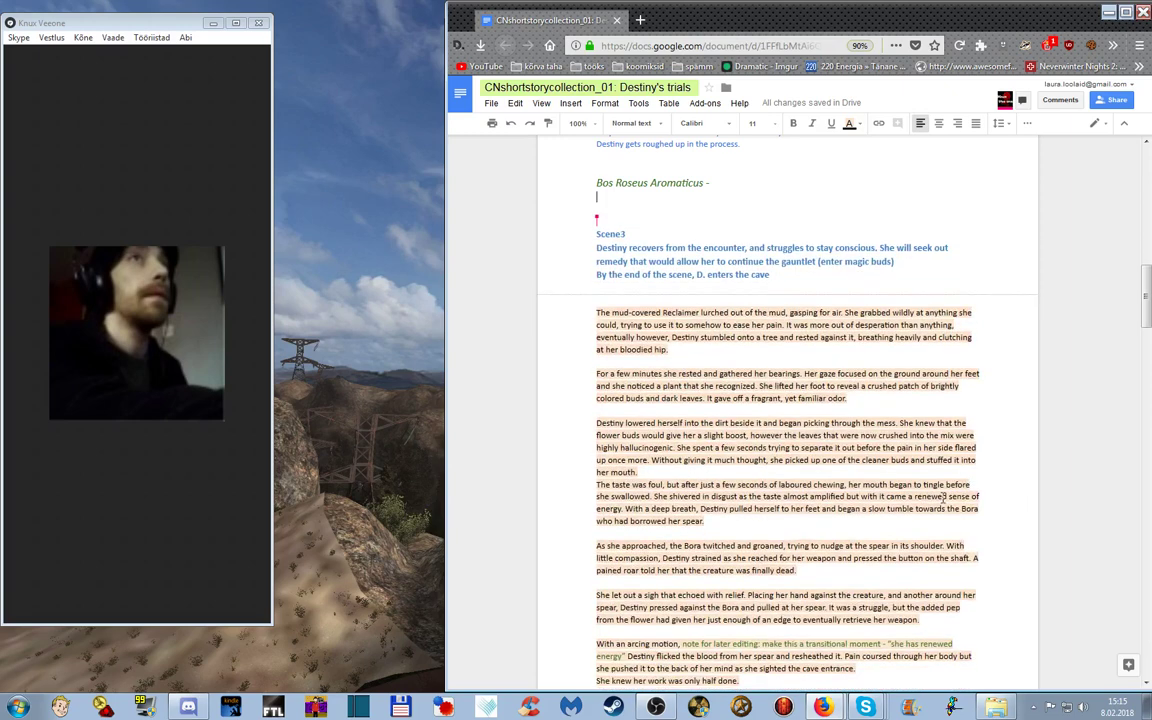
- Scroll up to the top of the document and back down to the Scene2 notes
scroll(838, 515, "up", 5)
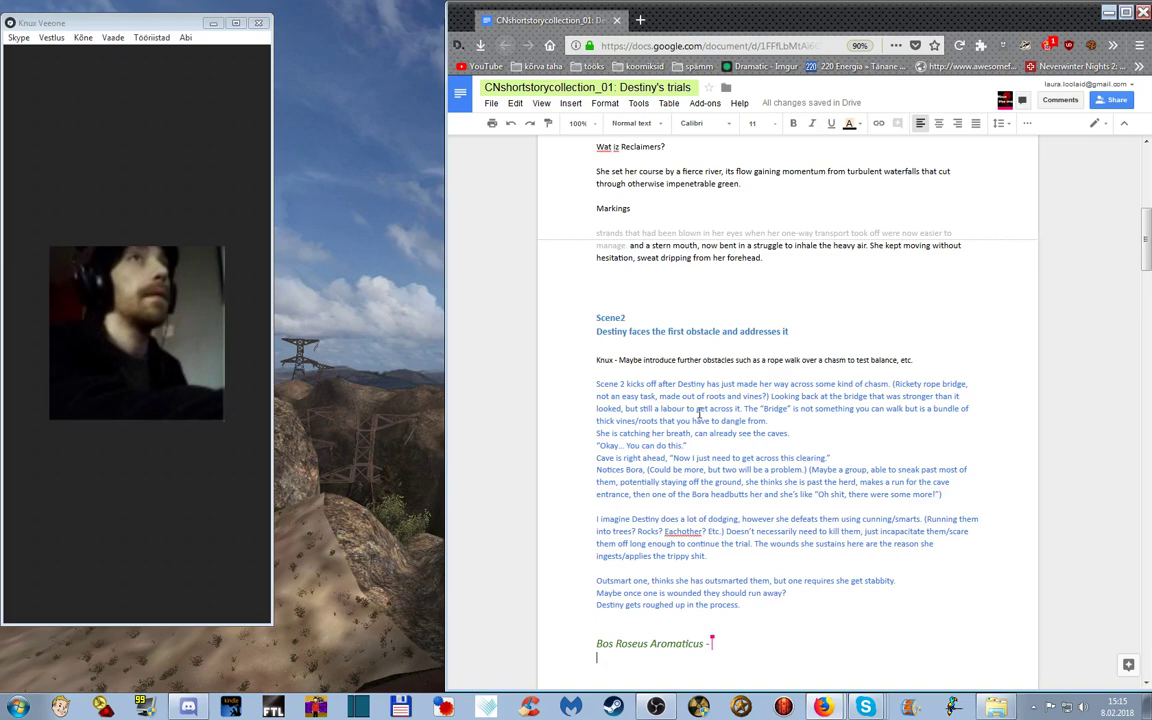
scroll(900, 515, "up", 5)
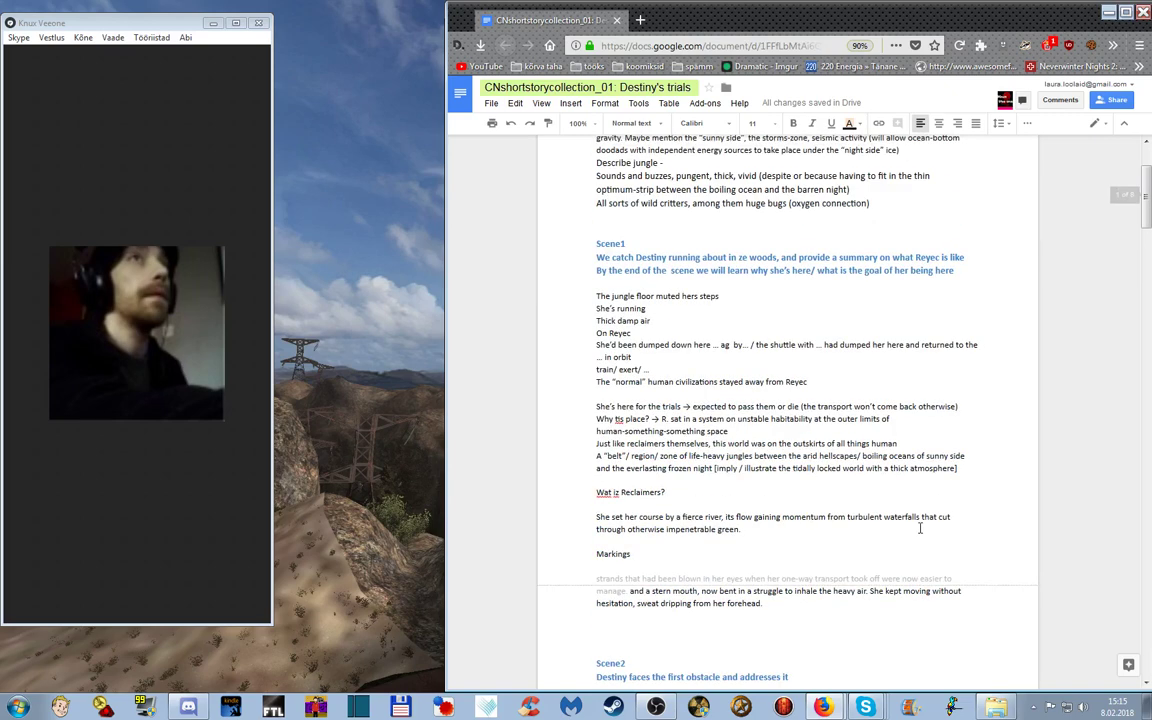
scroll(896, 506, "down", 5)
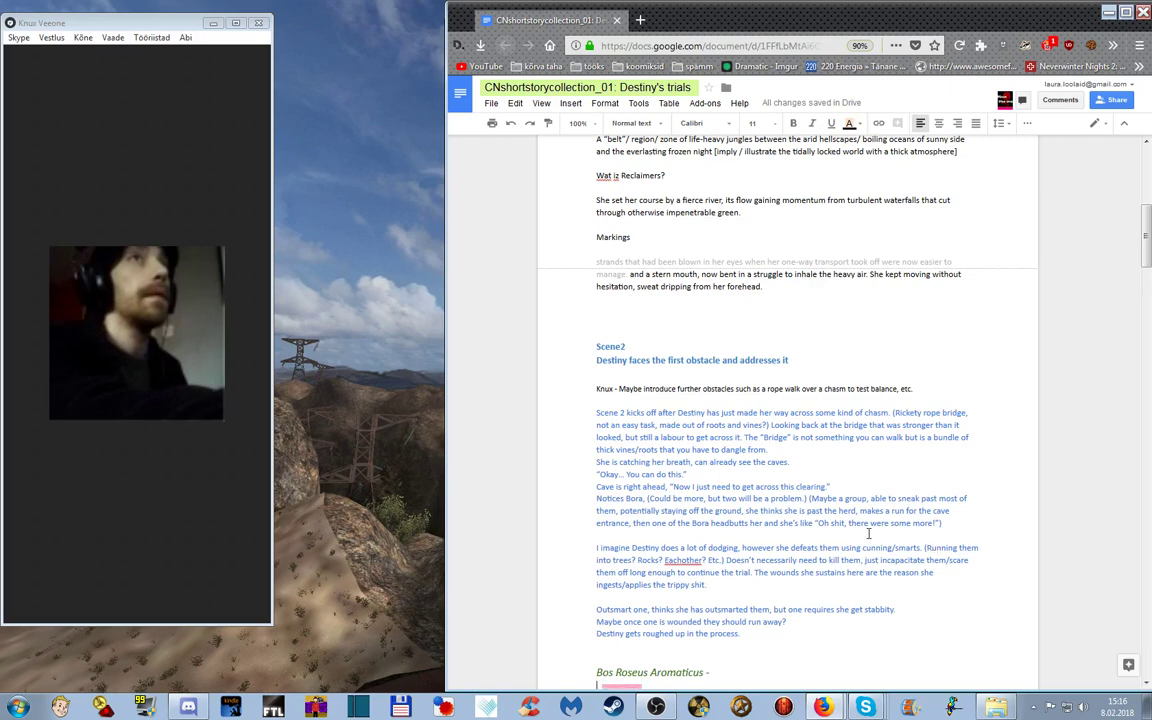
scroll(948, 449, "down", 2)
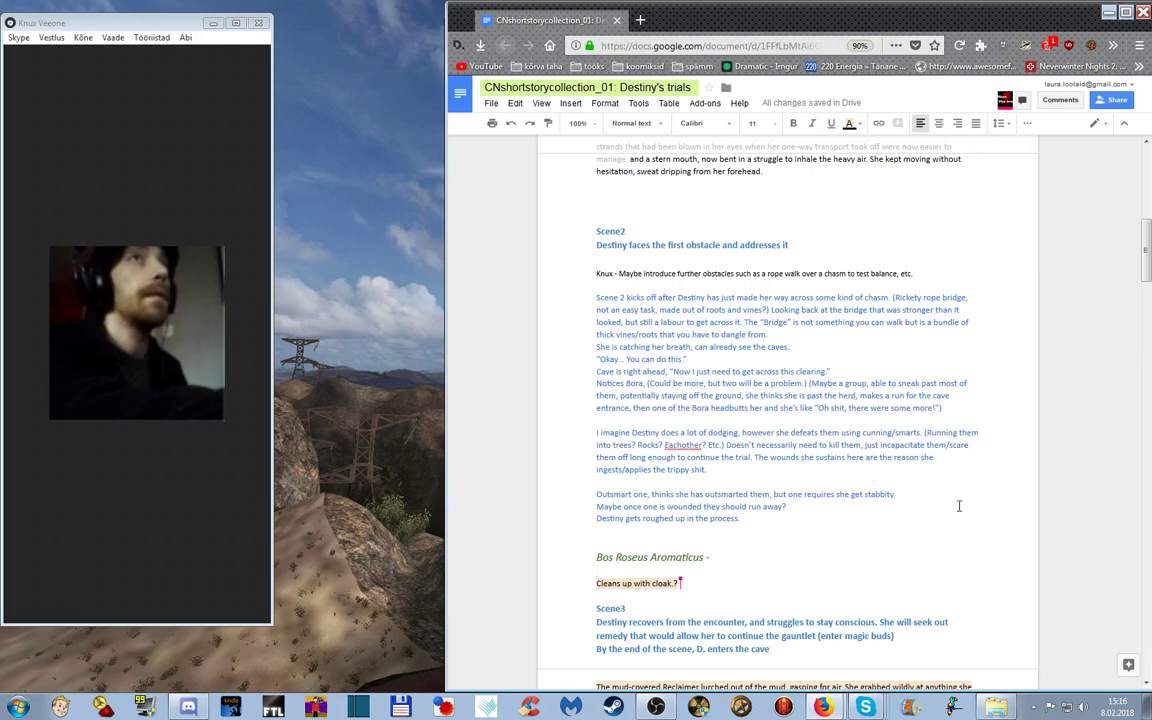
scroll(955, 503, "down", 3)
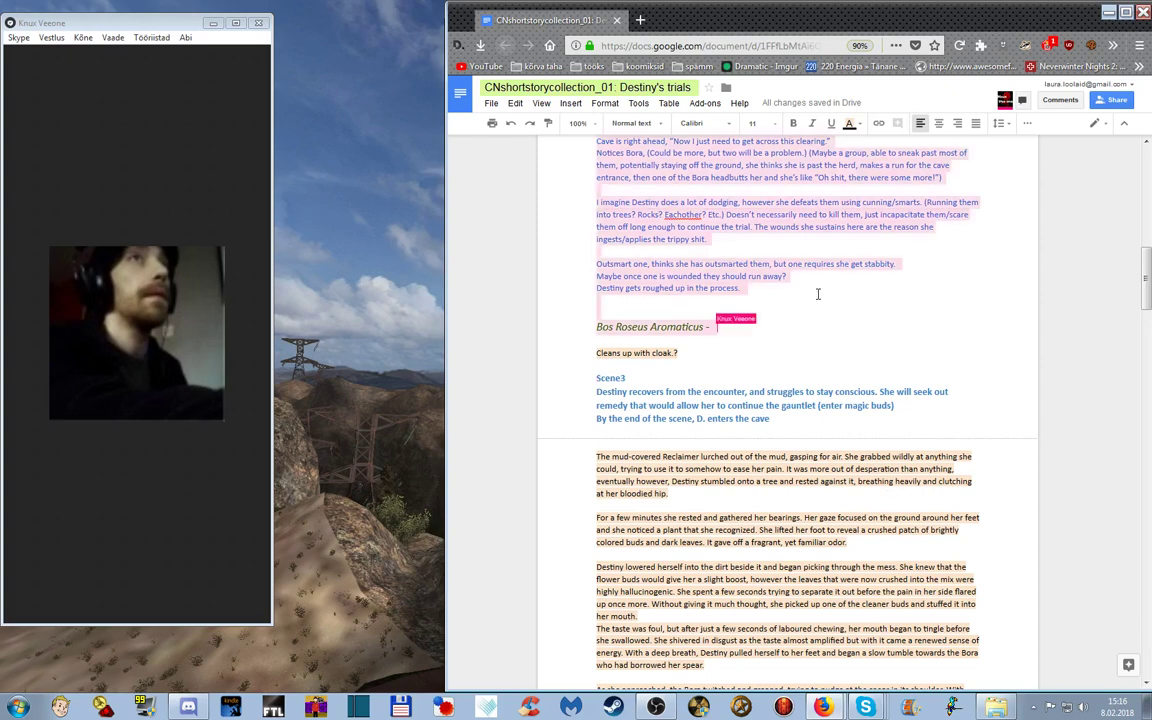
- Start a new line after 'roughed up in the process.' and set its text to size 11
left_click(757, 297)
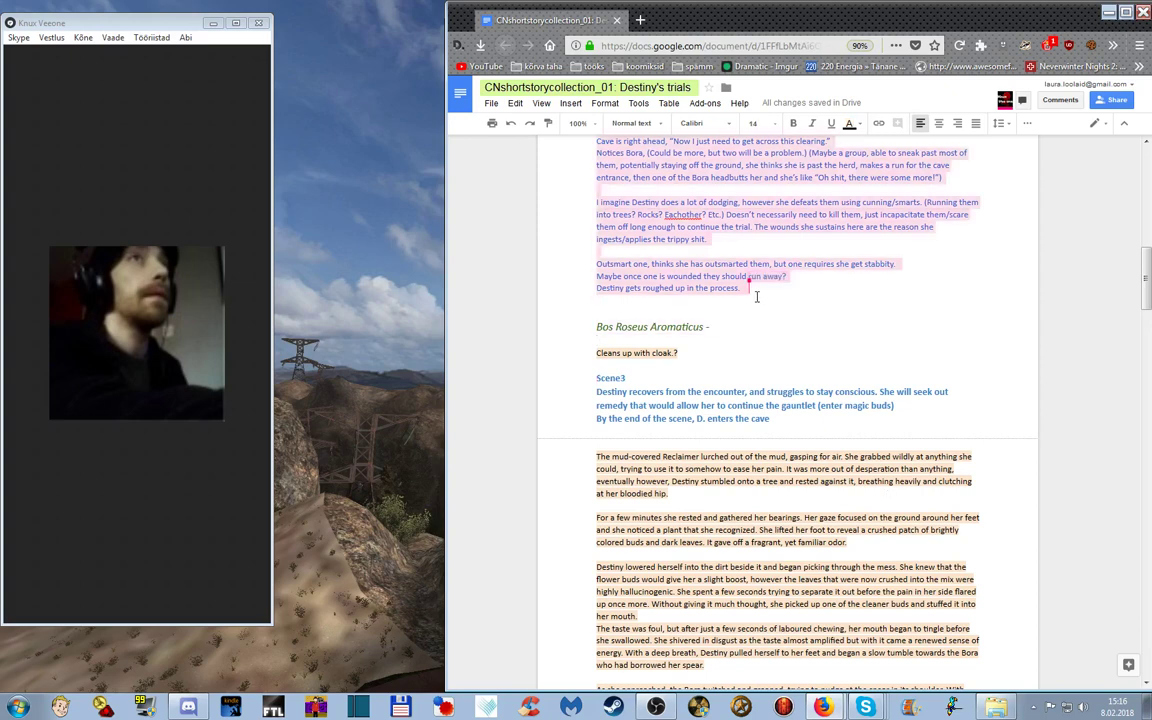
left_click(769, 290)
key("Return")
key("Return")
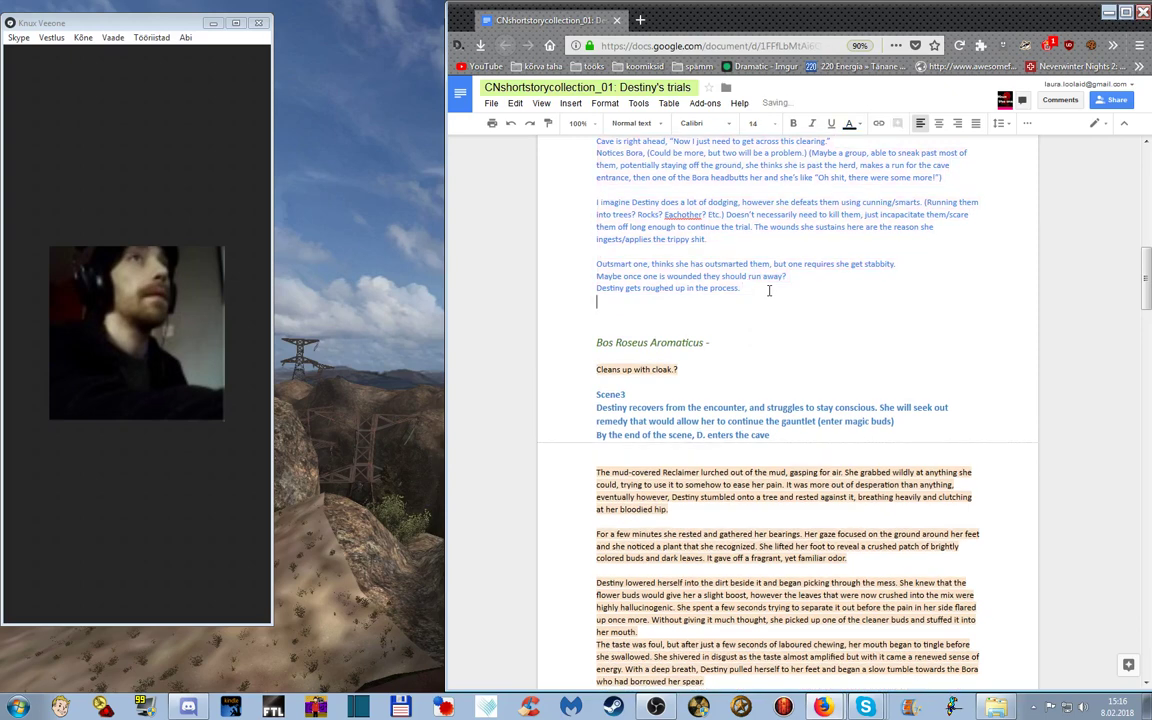
type("lea")
key("shift+Up")
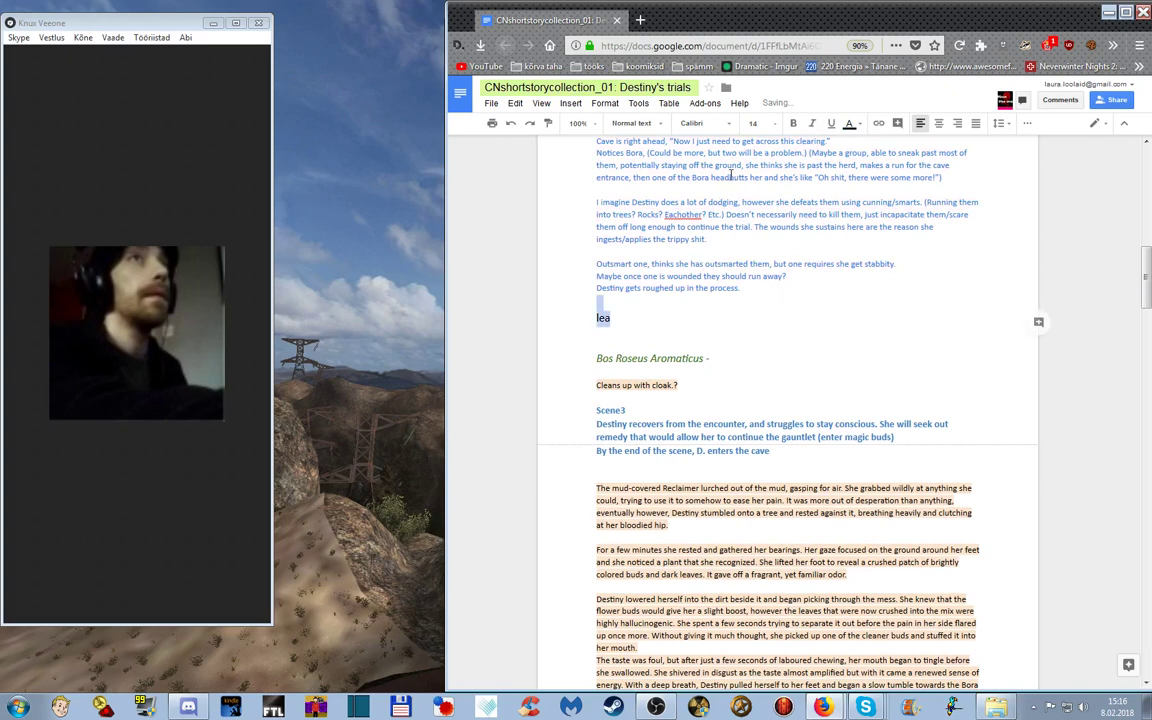
left_click(776, 125)
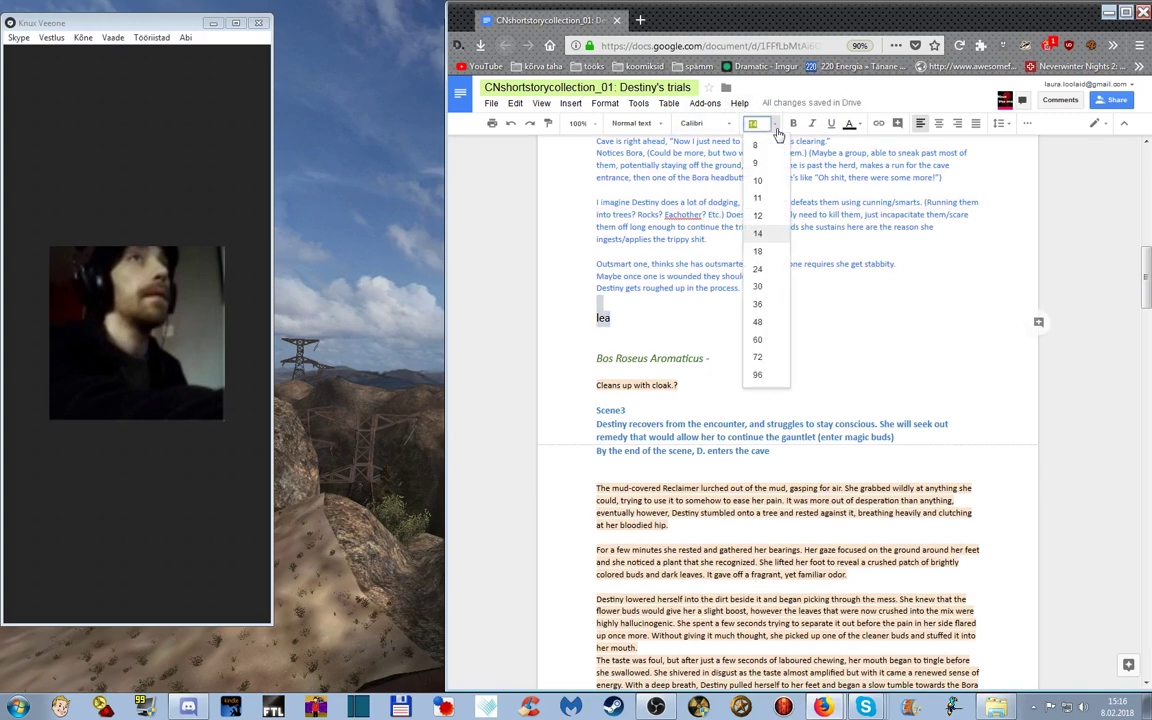
left_click(758, 198)
- Write the note 'leap up, land on the neck of one of the creatures… stab it in the eye'
left_click(658, 313)
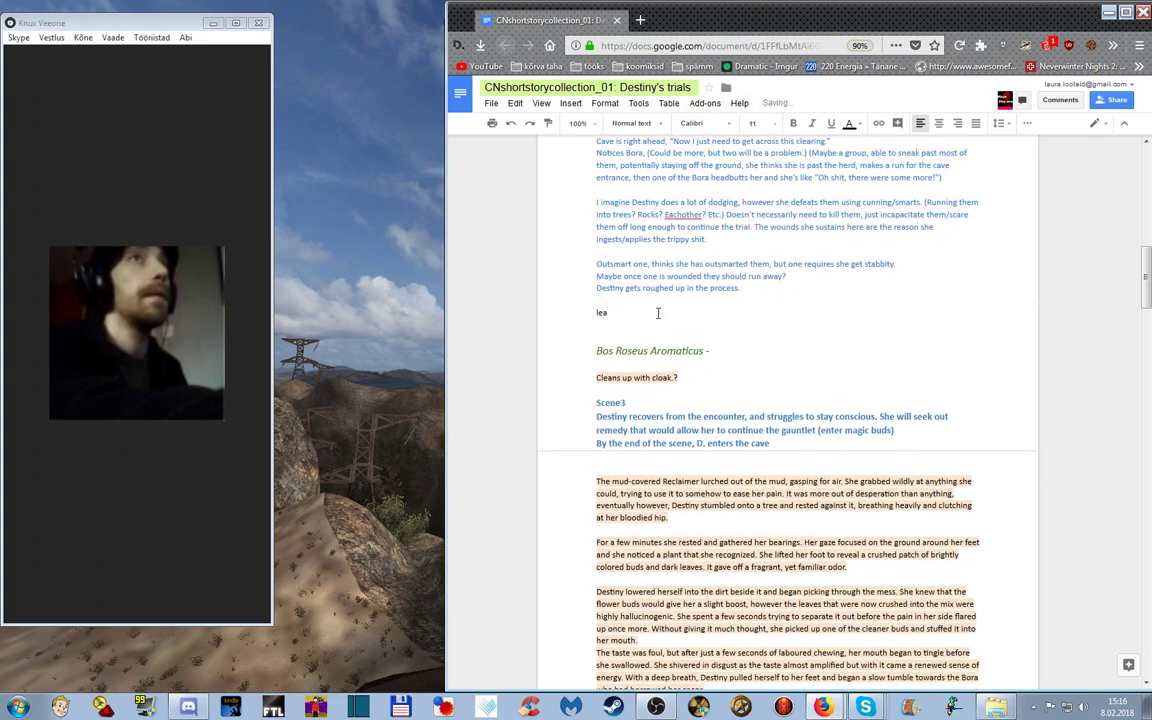
type("ped to")
key("BackSpace")
key("BackSpace")
type("up to")
key("BackSpace")
key("BackSpace")
key("BackSpace")
key("BackSpace")
key("BackSpace")
key("BackSpace")
key("BackSpace")
key("BackSpace")
key("BackSpace")
key("BackSpace")
key("BackSpace")
key("BackSpace")
key("BackSpace")
type("lea")
type("p u")
type("p, land o")
type("n")
type(" the neck")
type("o")
type("f ")
type("one of the ")
type("creatures;")
type(" han")
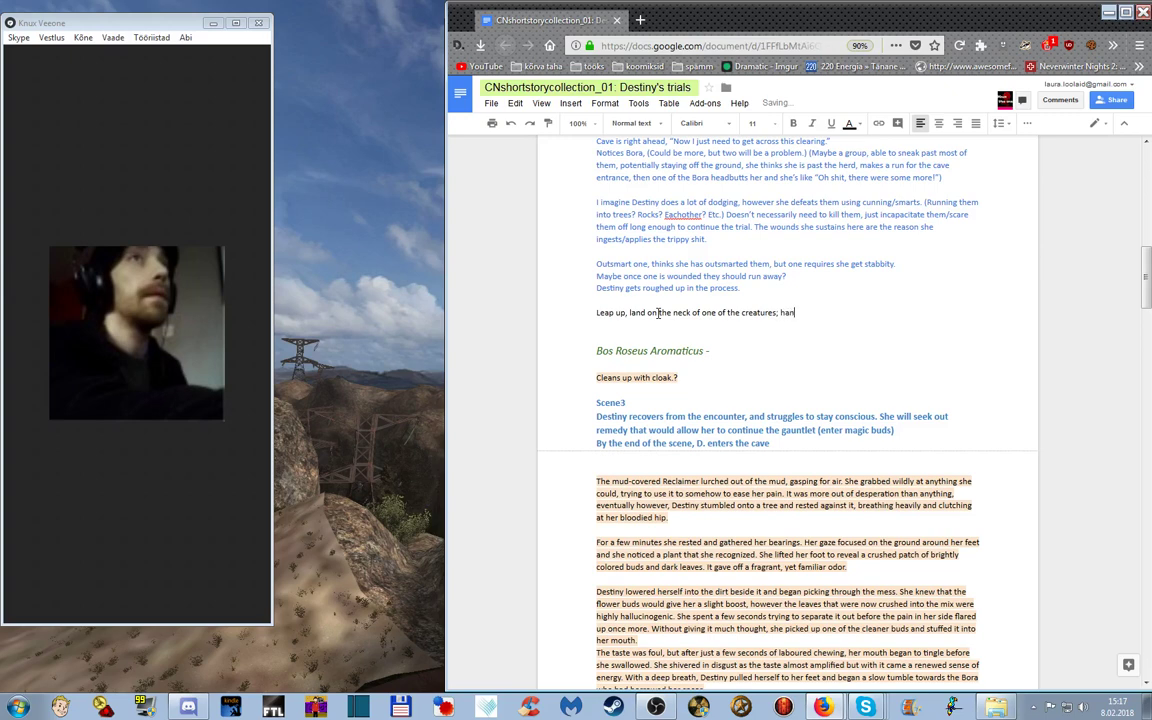
type("g on with her legs, stab i")
key("BackSpace")
type("t in the eye (once is not enou")
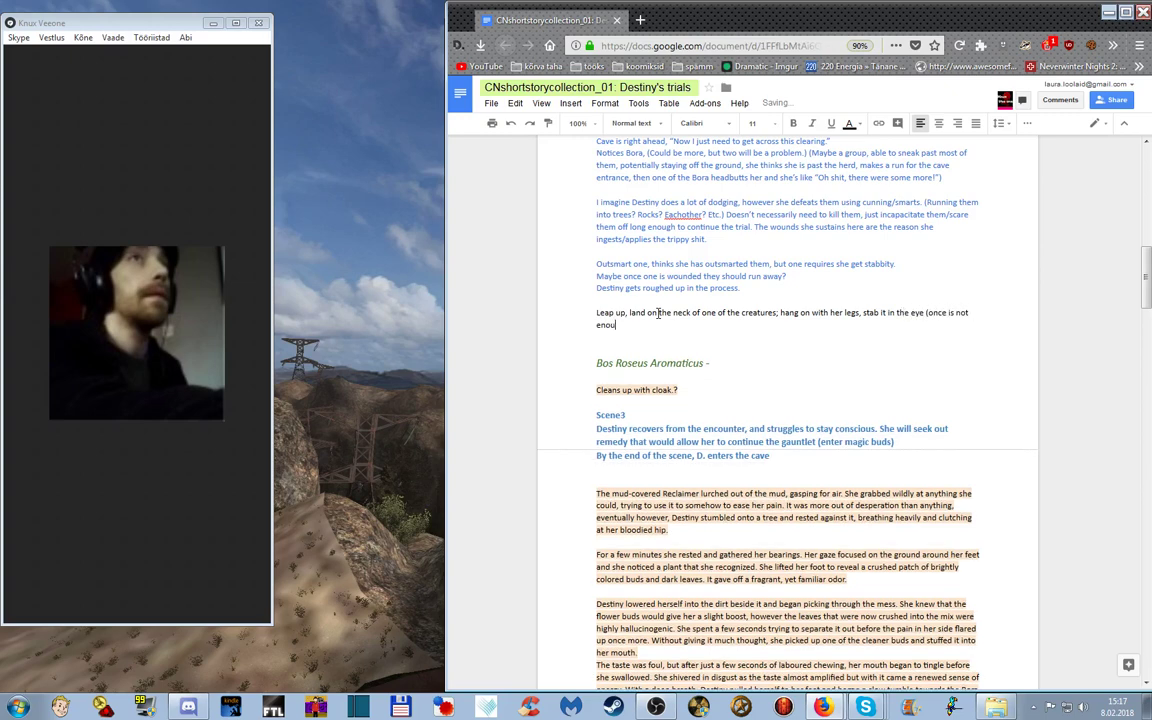
type("gh; takes time, will fall and sust")
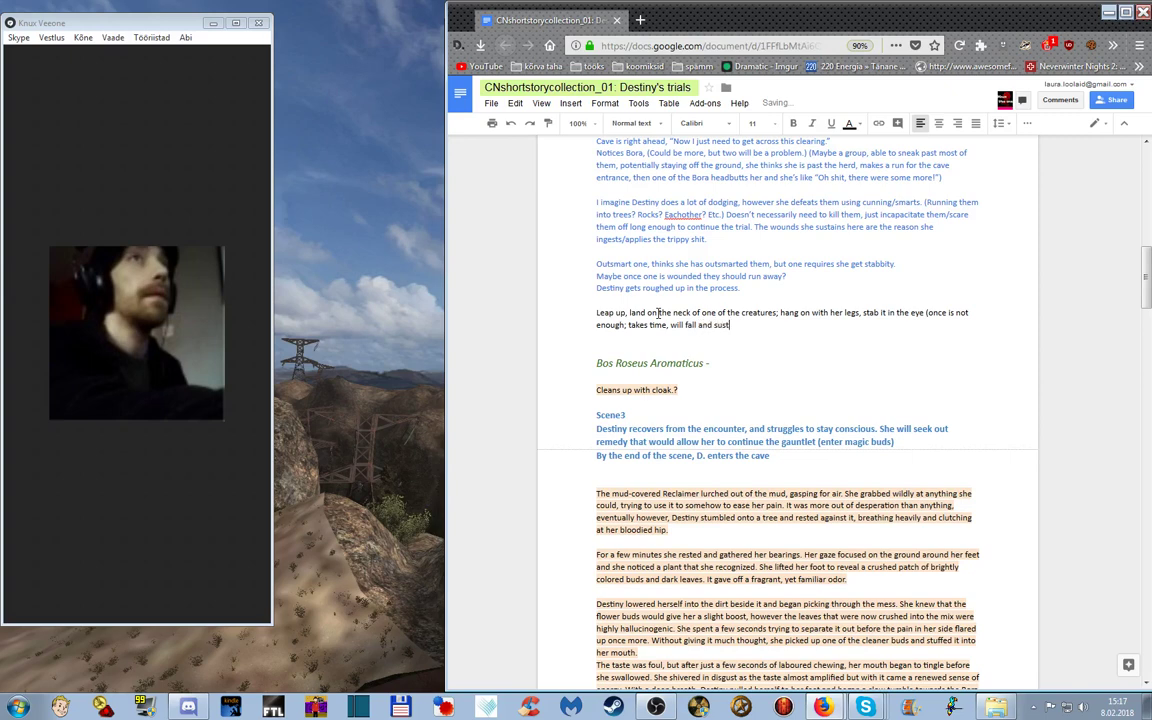
type("ain damage before the bora drops dead)")
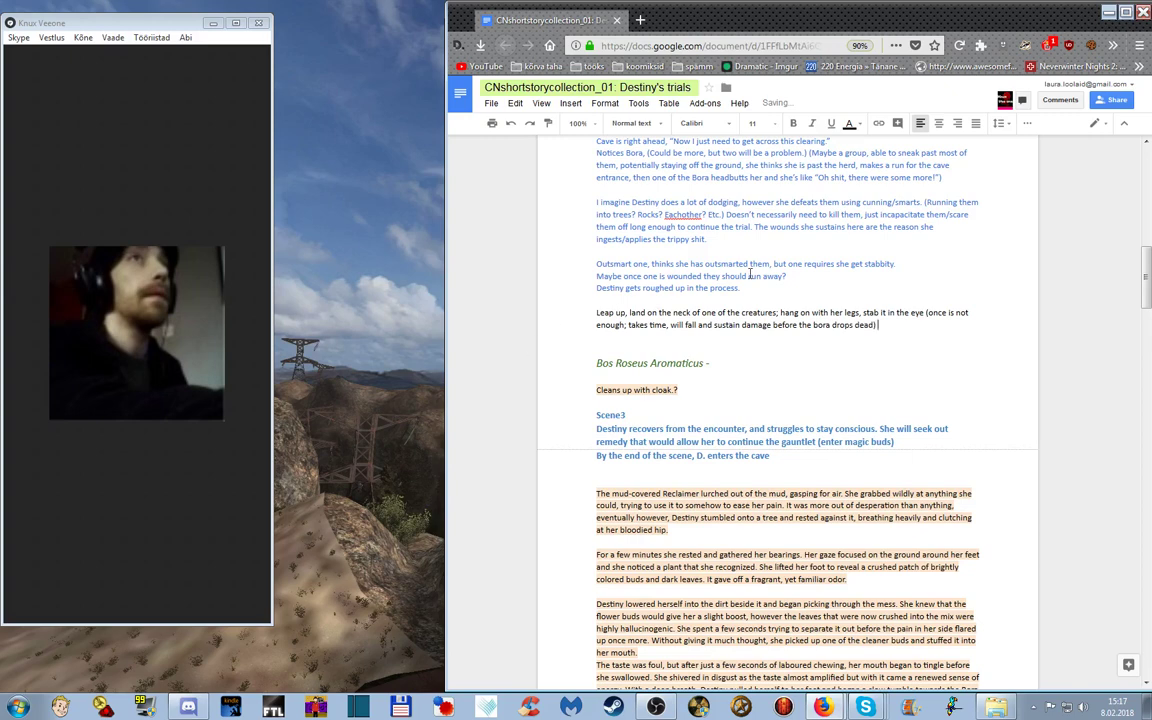
left_click(996, 185)
- Scroll down and back up to find the end of the Scene2 notes
scroll(927, 322, "down", 3)
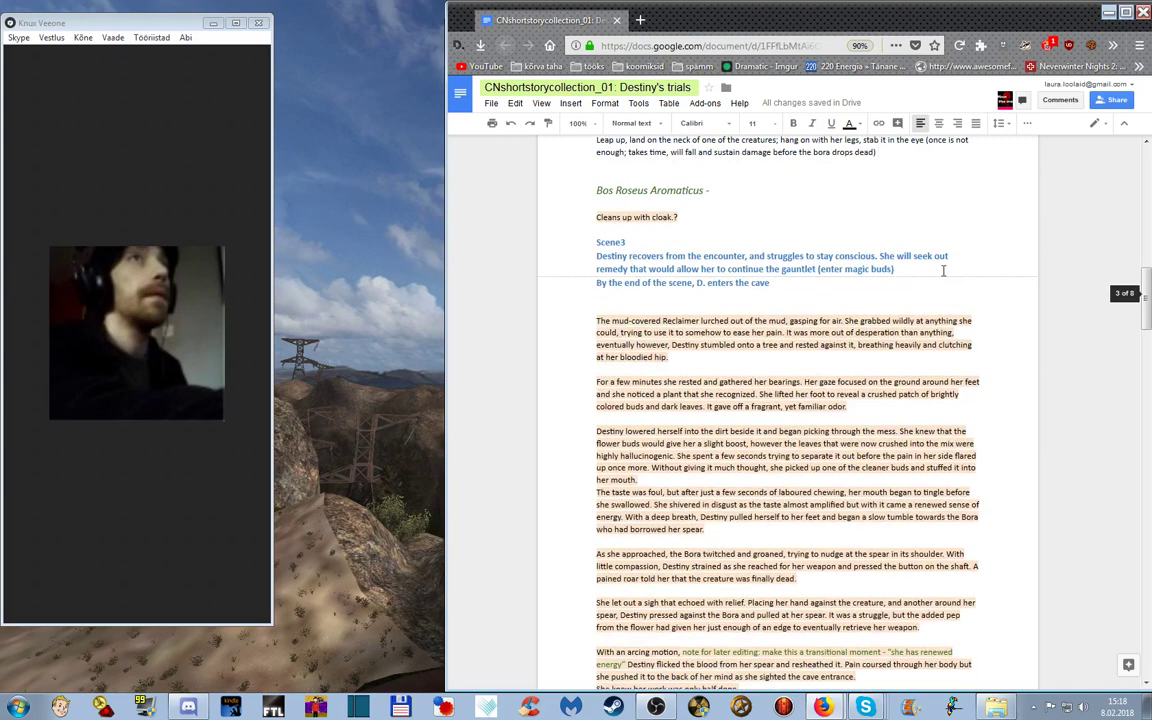
scroll(943, 270, "up", 4)
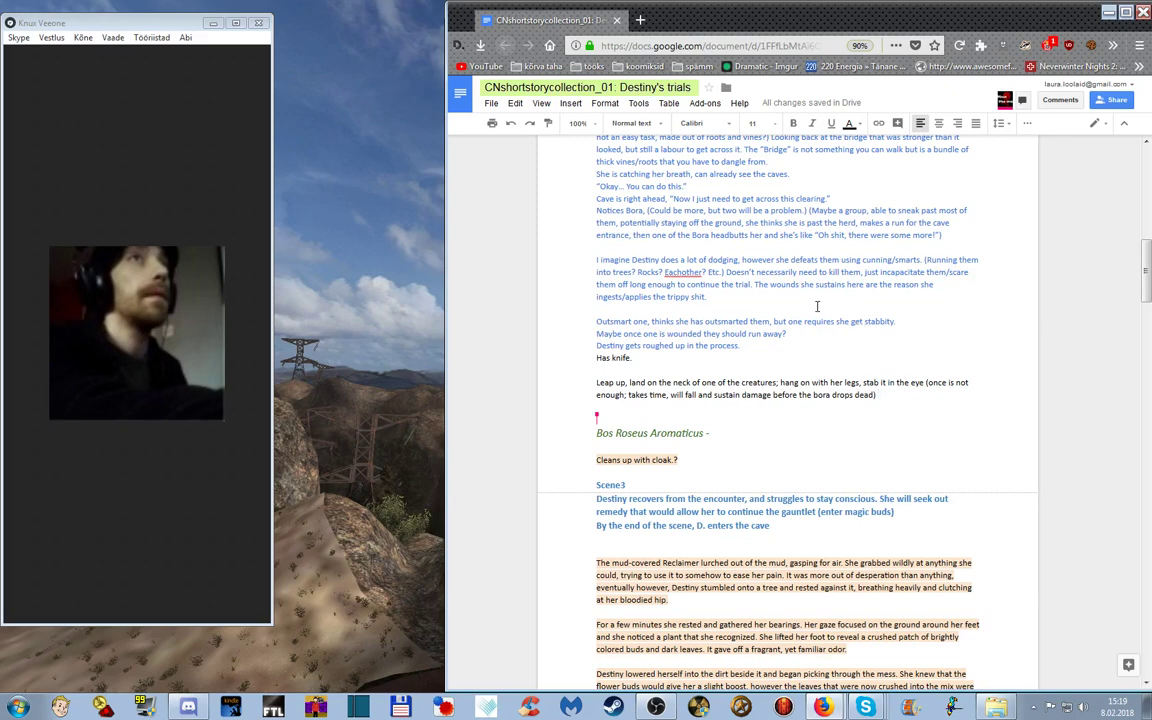
scroll(817, 306, "down", 5)
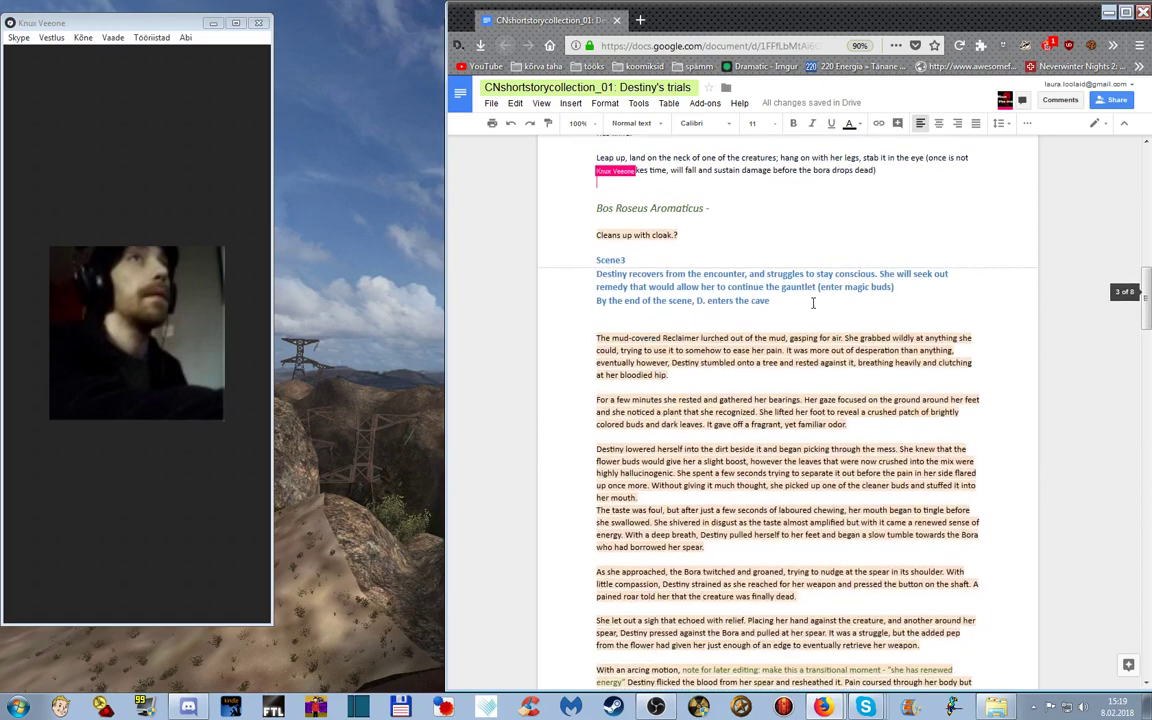
scroll(813, 303, "down", 7)
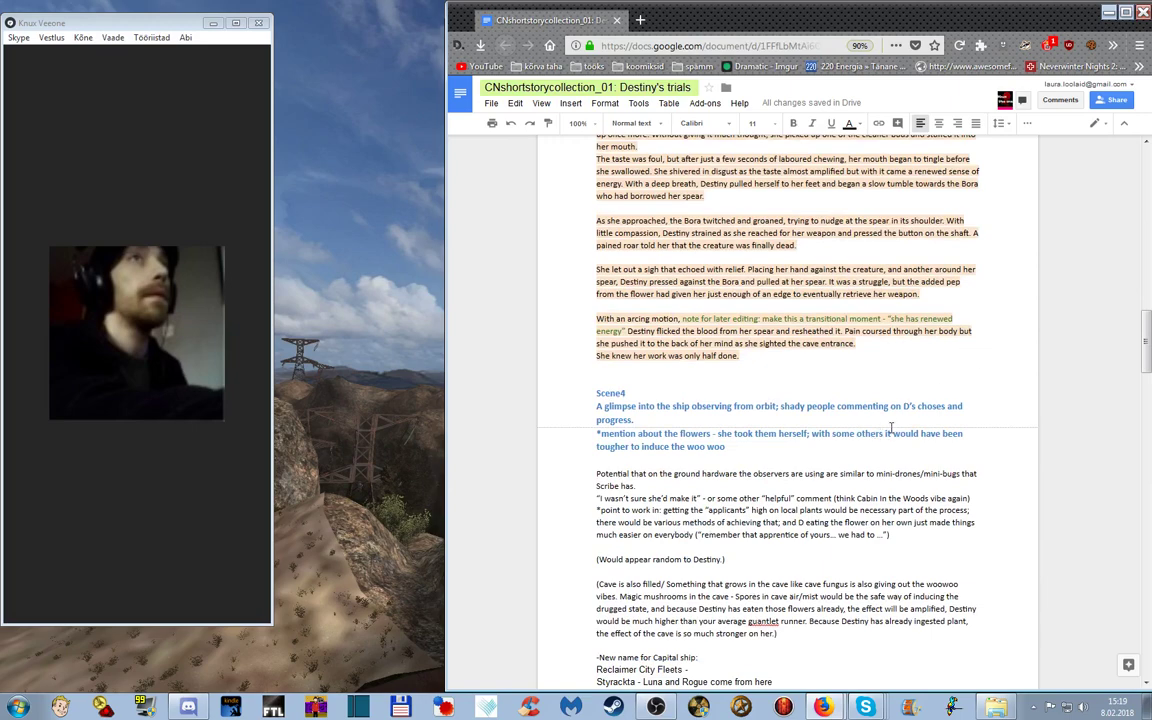
scroll(890, 428, "up", 15)
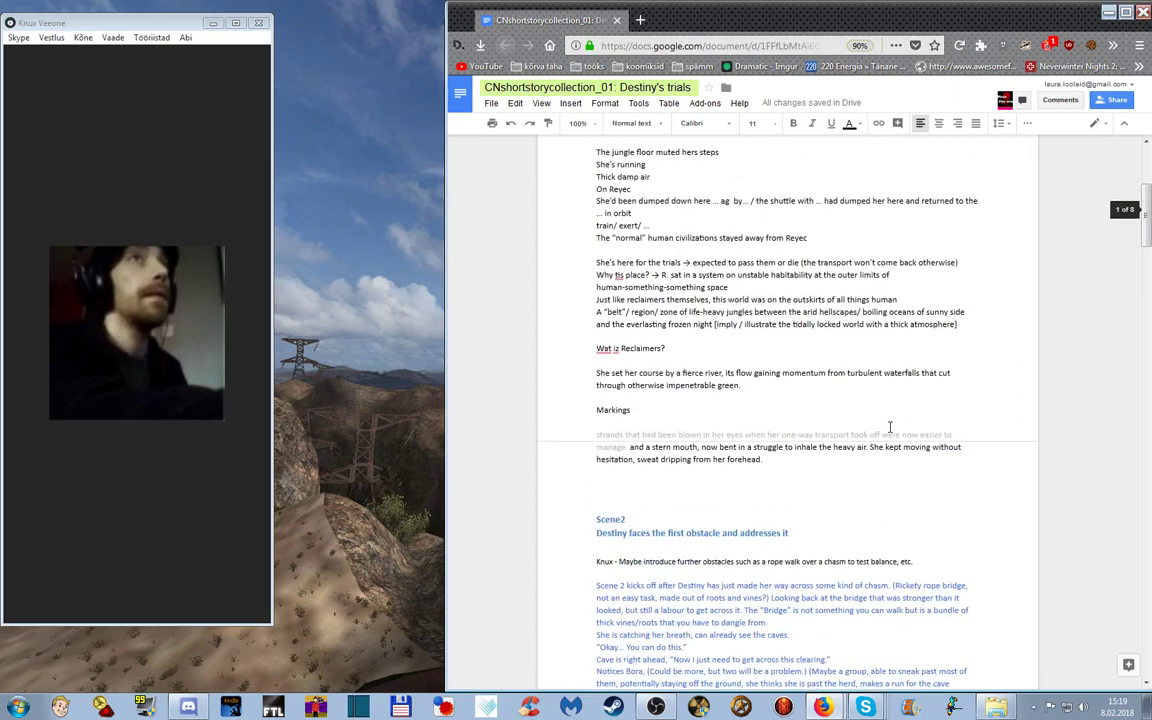
scroll(890, 428, "up", 1)
scroll(890, 425, "down", 10)
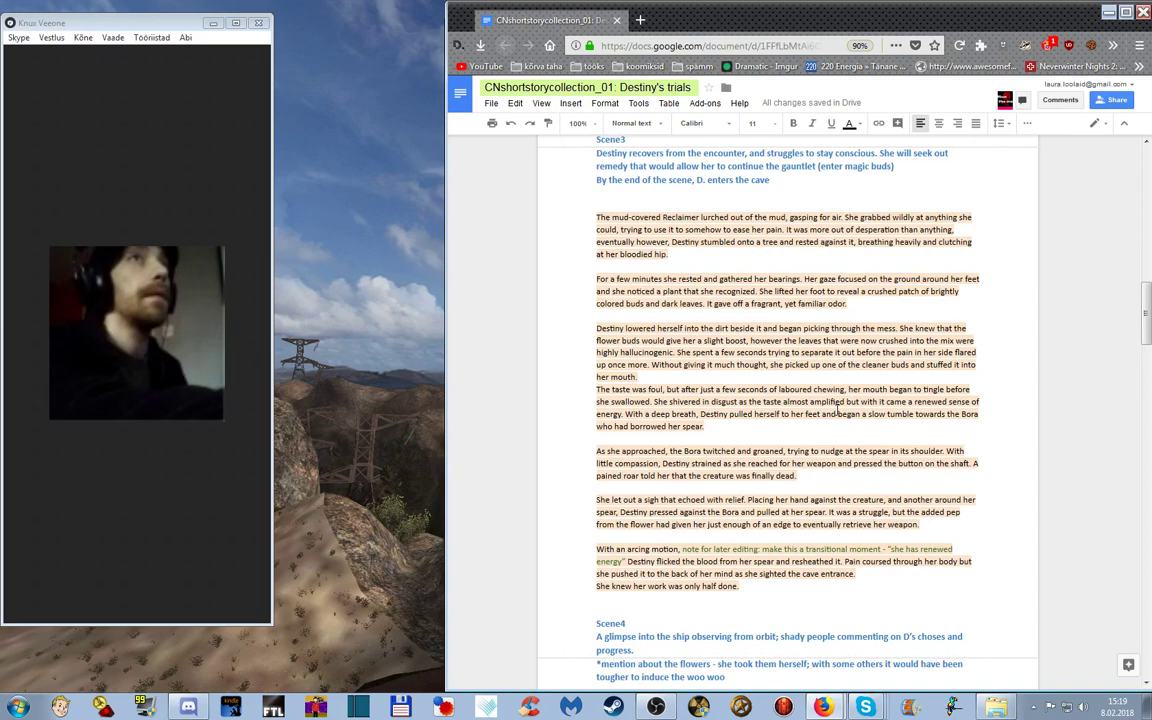
scroll(838, 410, "up", 3)
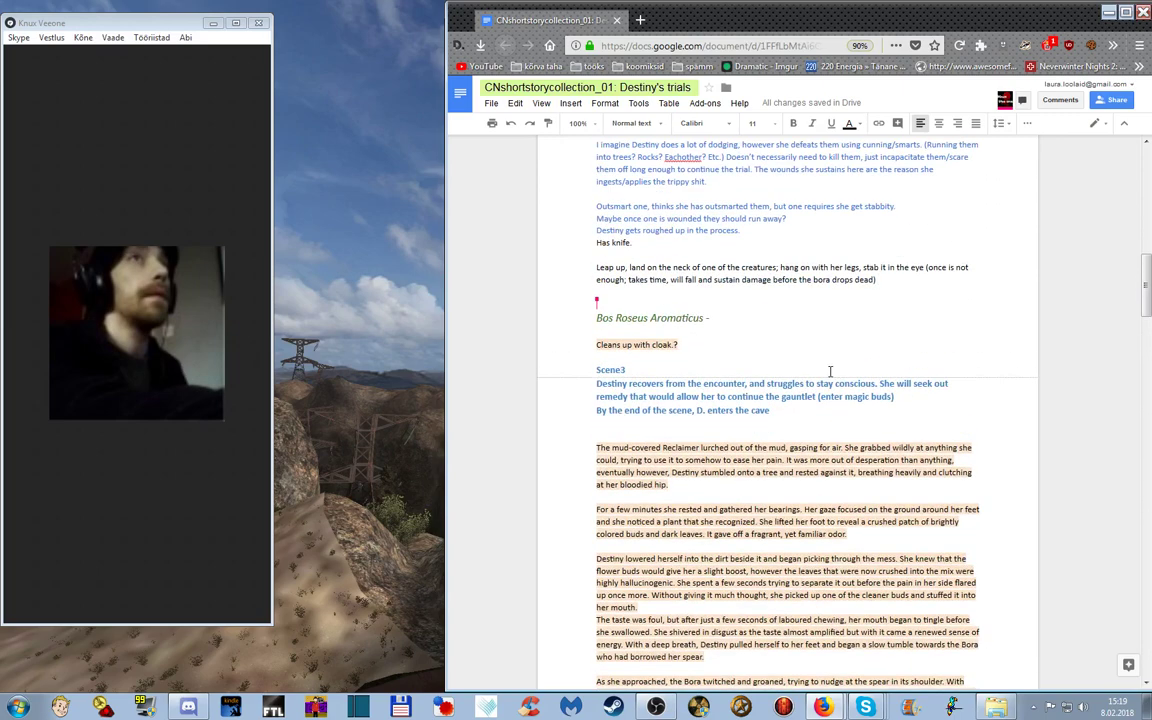
scroll(817, 388, "up", 2)
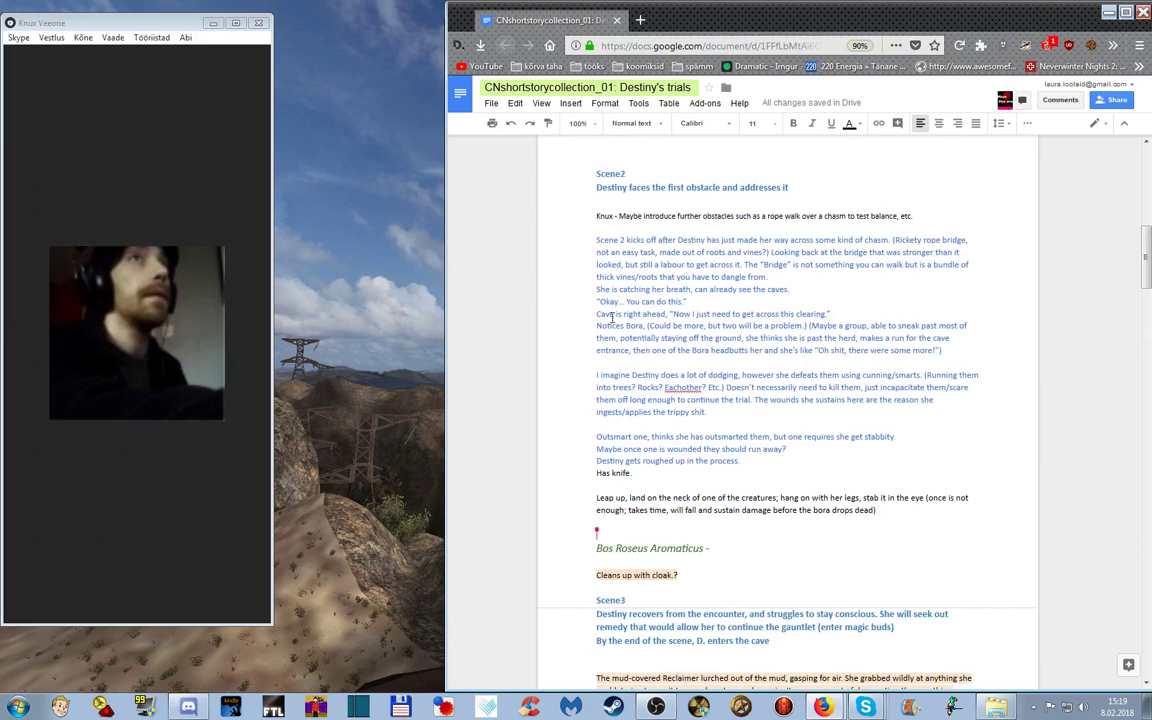
- Insert an empty line below the 'Leap up' paragraph in the Scene2 notes
left_click(585, 262)
key("Return")
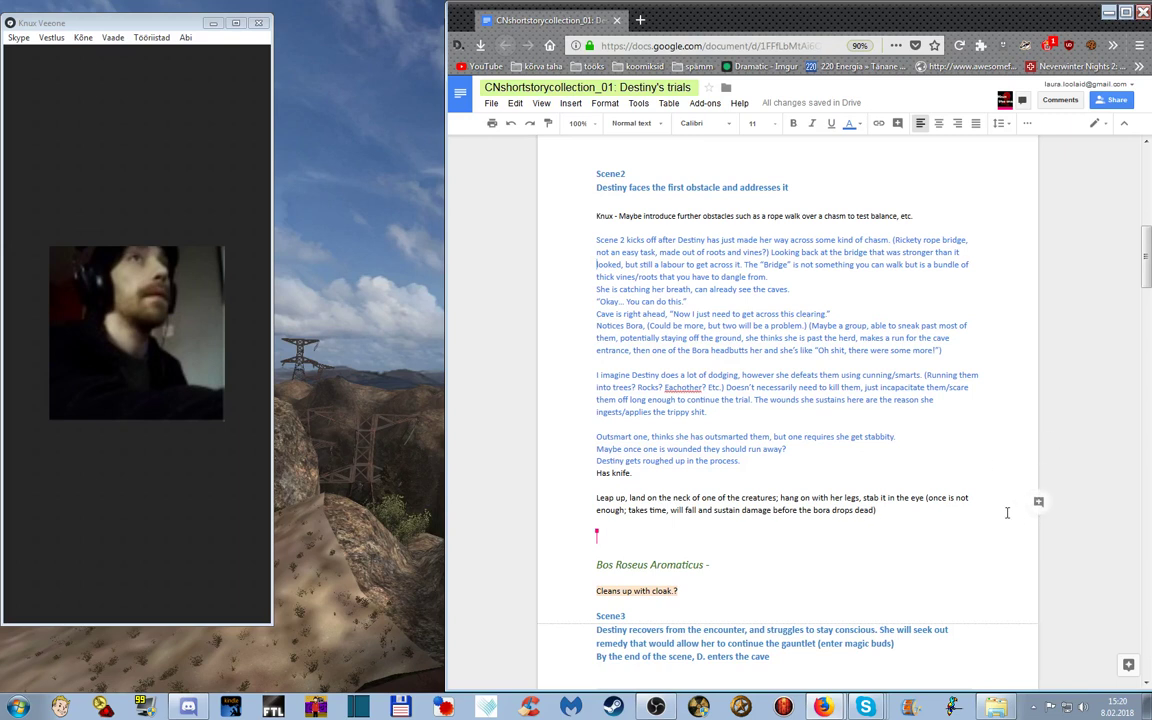
scroll(905, 399, "down", 3)
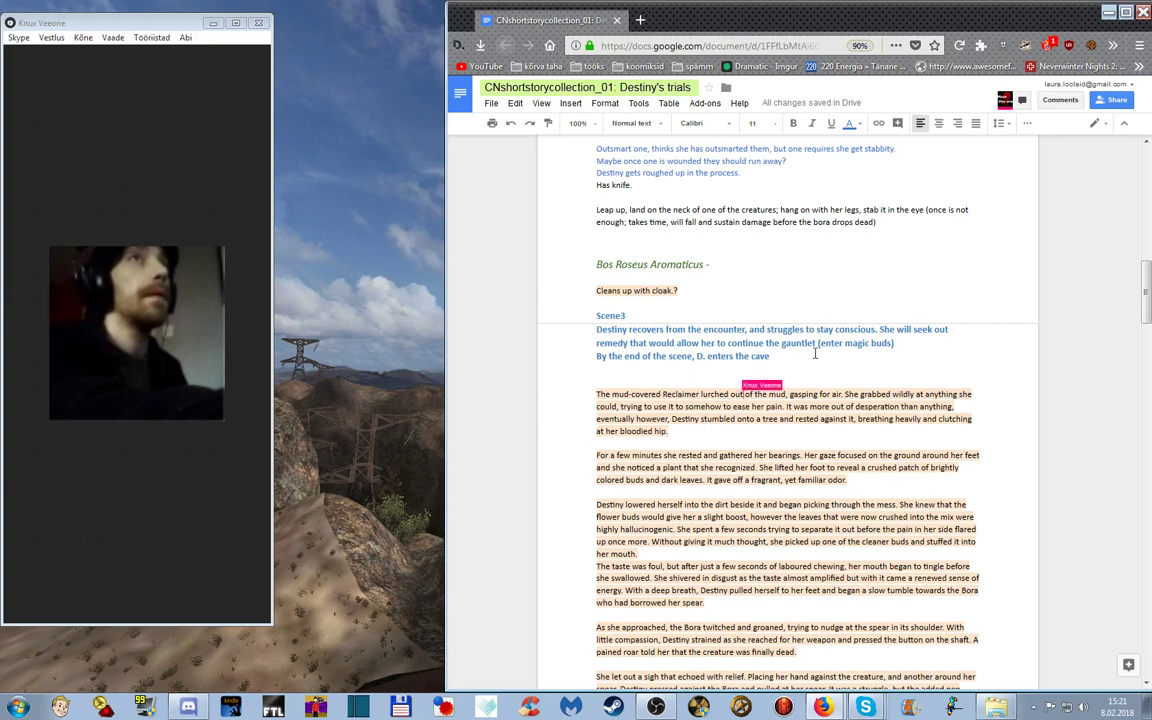
left_click(782, 358)
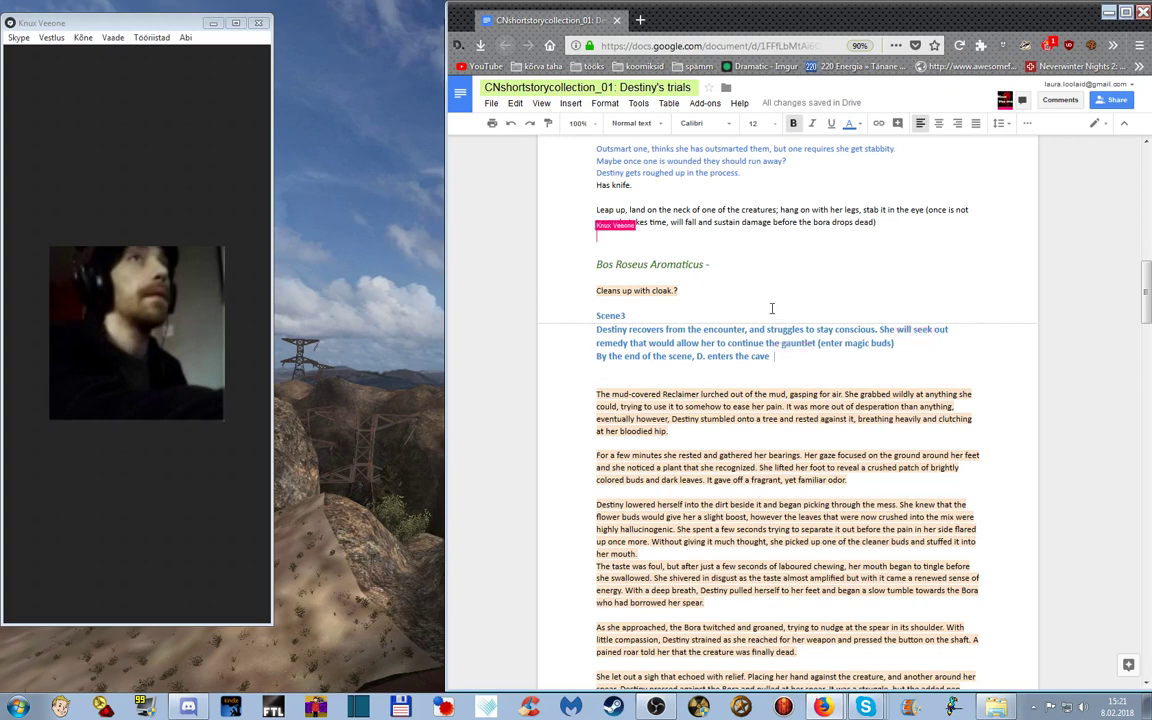
- Scroll down to the orange-highlighted Scene3 prose
scroll(844, 255, "down", 1)
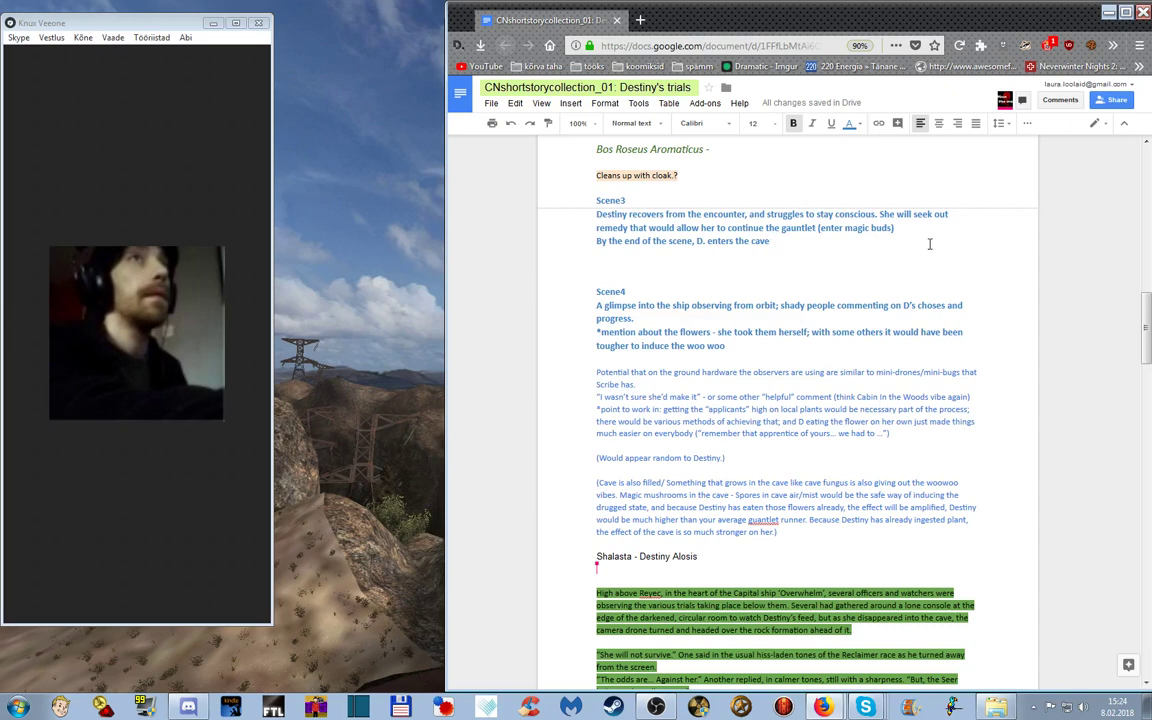
- Scroll to the 'High above Reyec' paragraph under the Shalasta - Destiny Alosis heading
scroll(1021, 410, "down", 3)
scroll(1021, 410, "down", 2)
scroll(1021, 410, "down", 1)
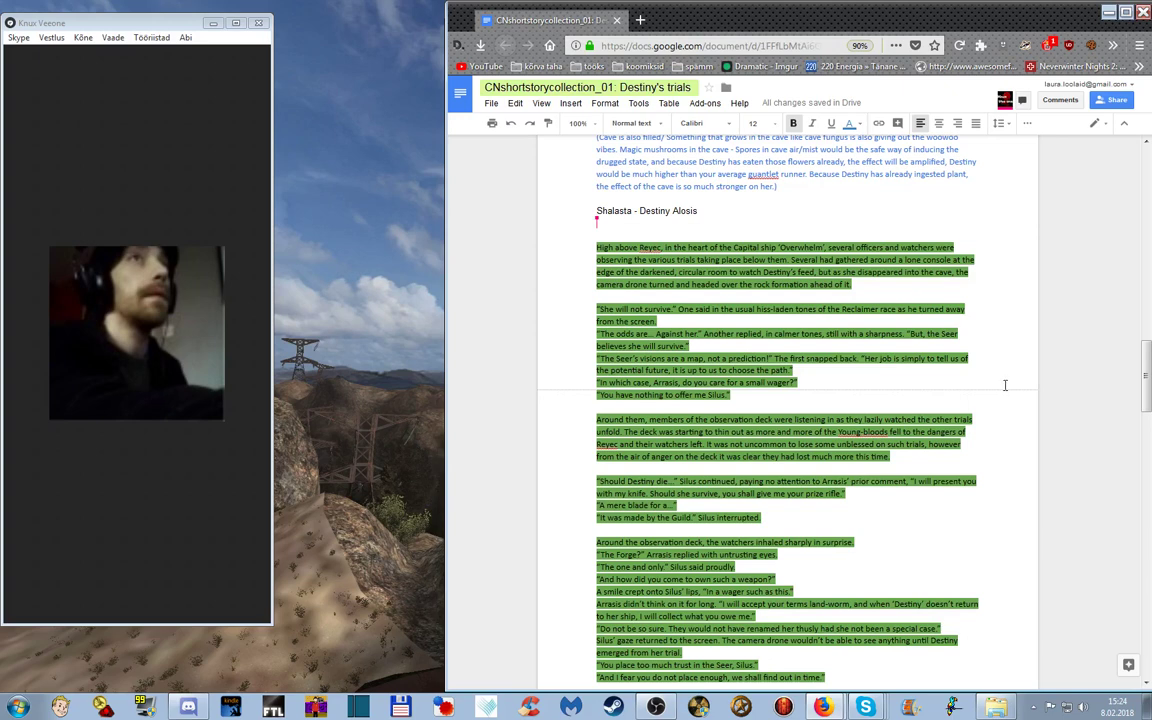
scroll(1040, 367, "up", 3)
scroll(1040, 367, "up", 1)
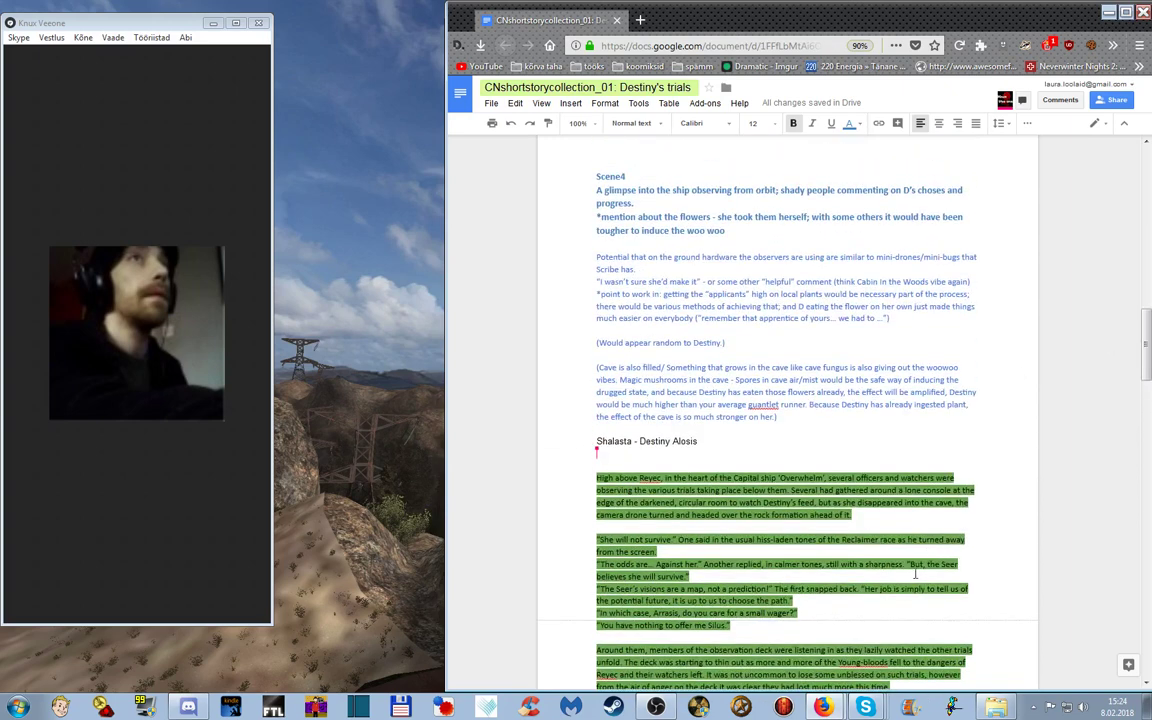
scroll(1019, 577, "down", 4)
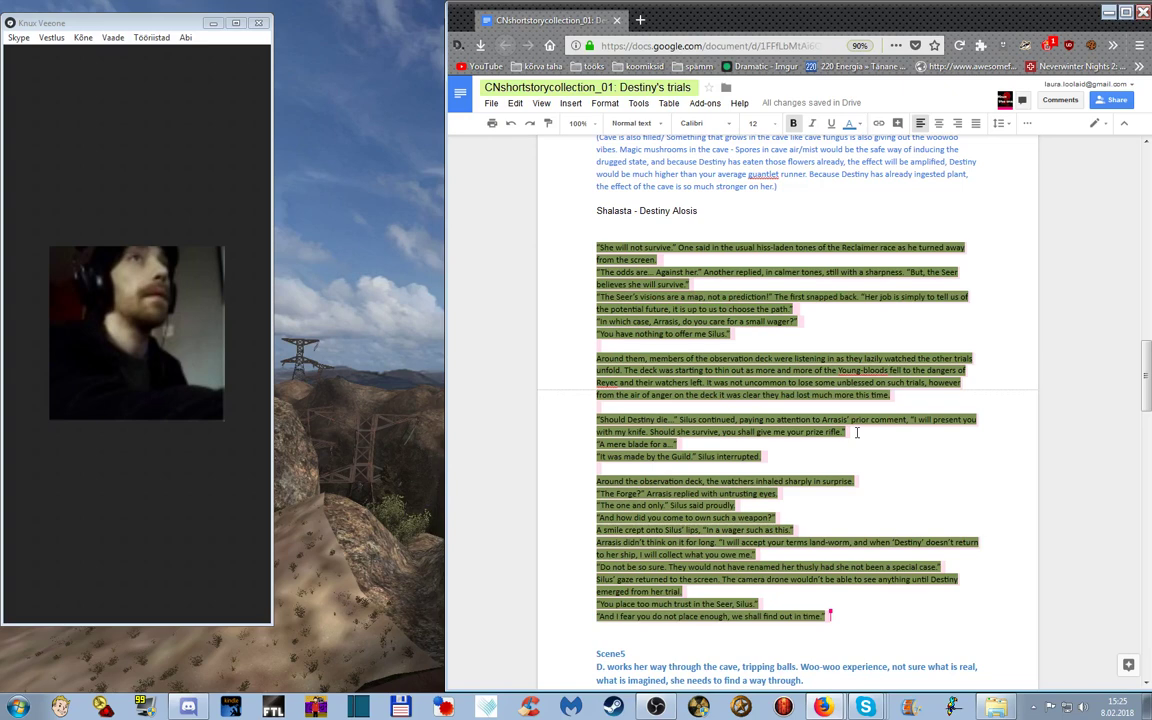
- Delete the green observation-deck dialogue and append '[discuss]' to the Shalasta - Destiny Alosis line
key("BackSpace")
key("BackSpace")
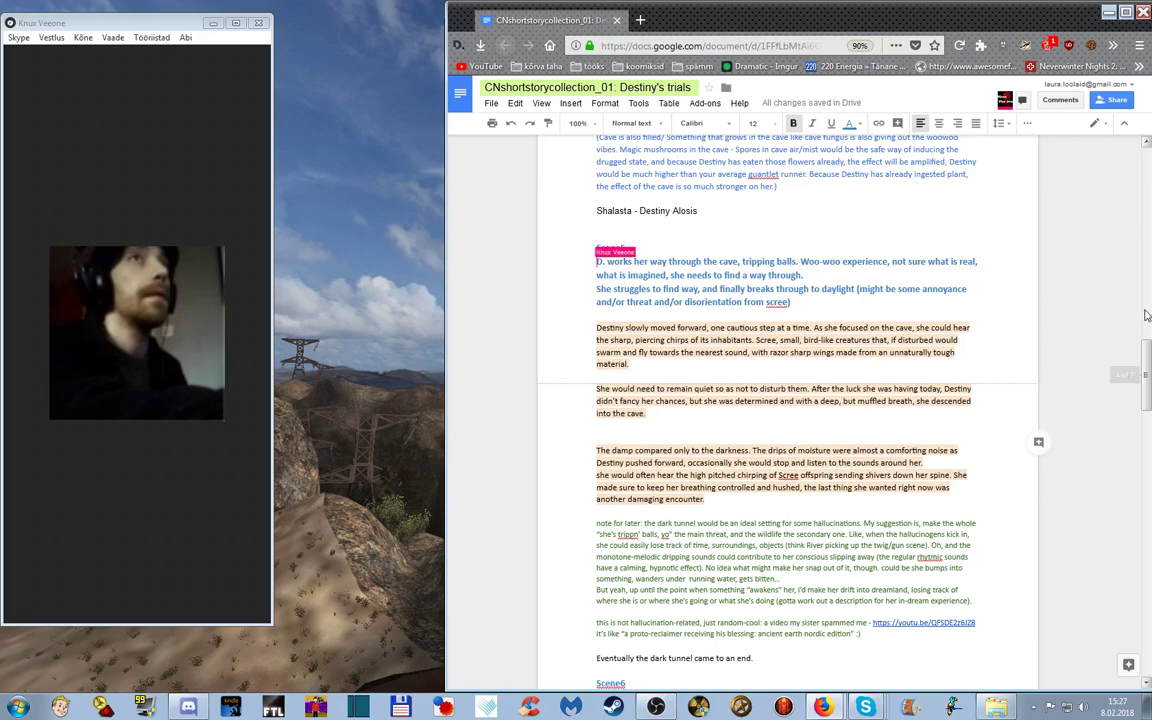
left_click(958, 209)
type("[discuss]")
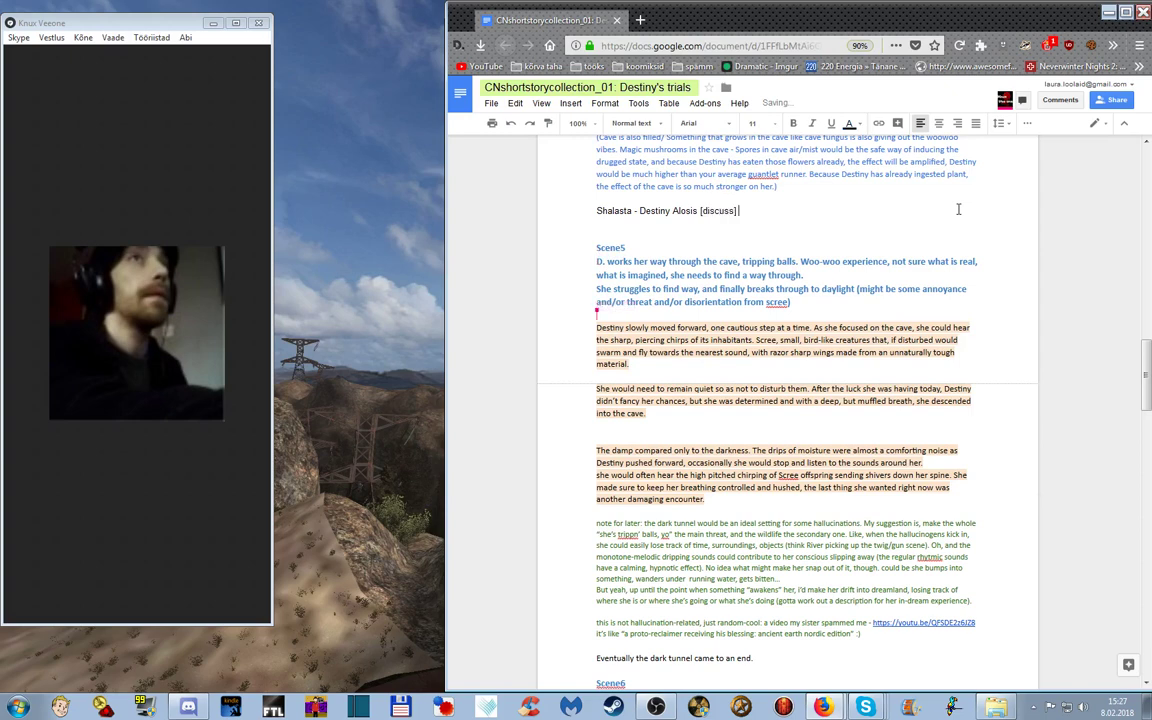
left_click(869, 230)
left_click(987, 260)
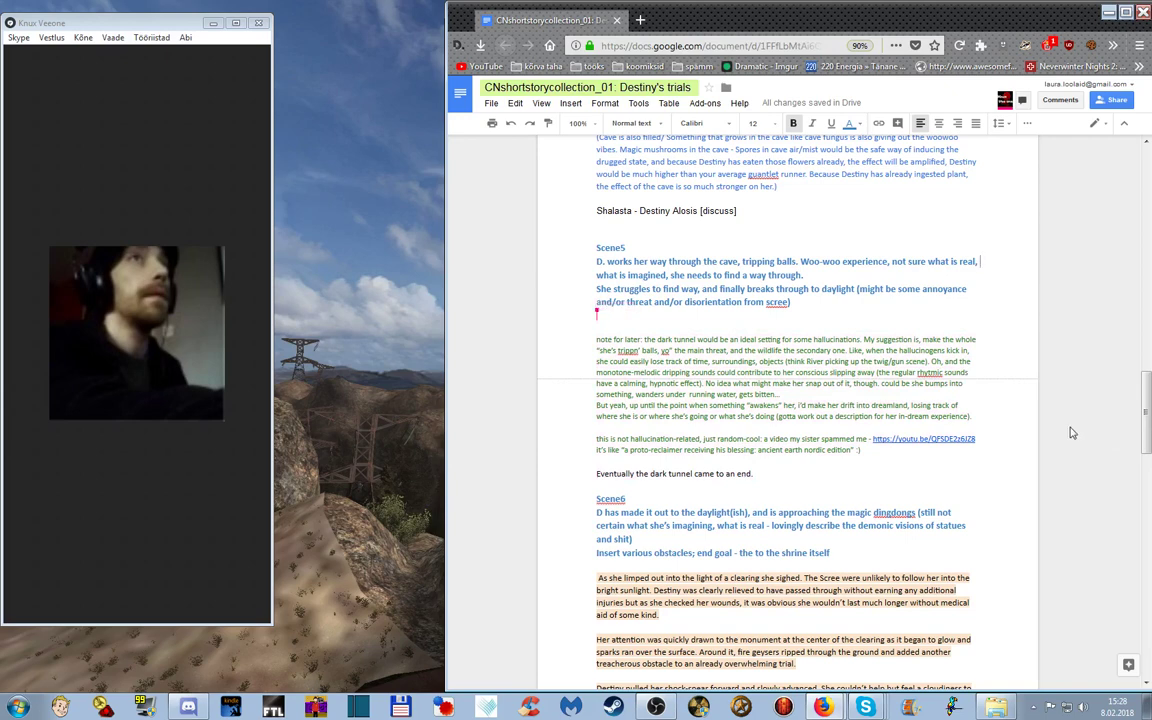
- Scroll down past the Scene6 and Scene7 notes toward Scene8
scroll(995, 349, "down", 1)
scroll(995, 349, "down", 1)
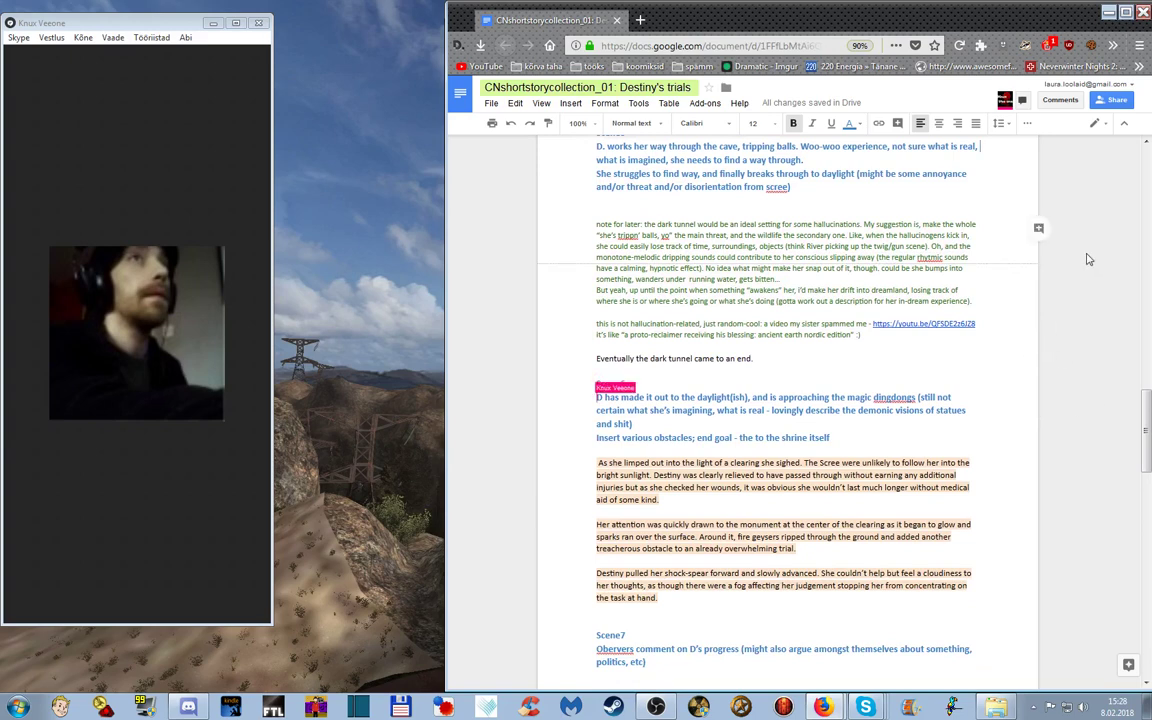
scroll(1088, 260, "down", 1)
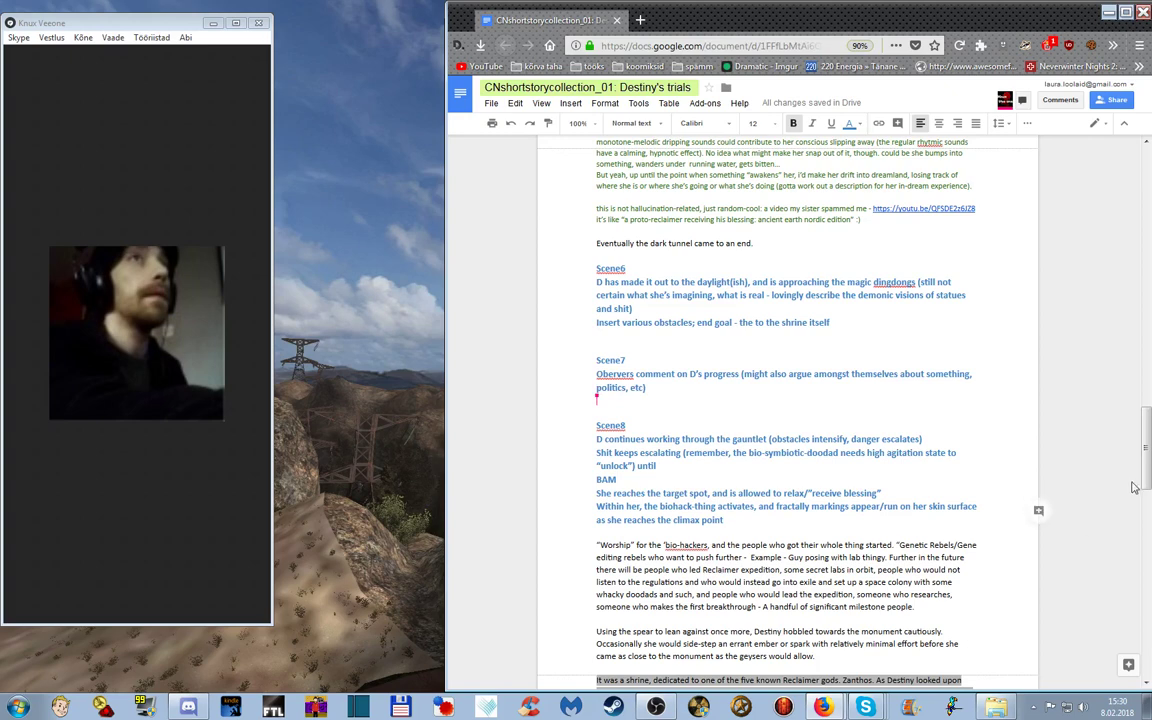
- Scroll through Scene8 past the spear, shrine and Zanthos paragraphs
scroll(1083, 423, "down", 1)
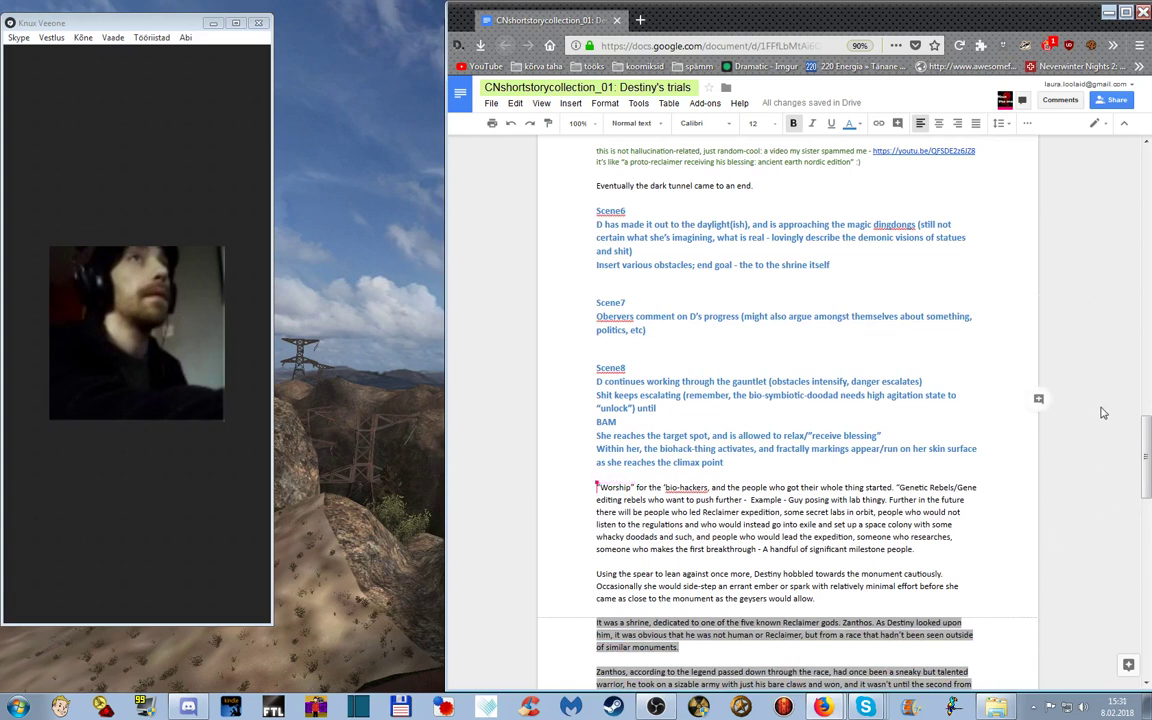
scroll(1100, 445, "down", 1)
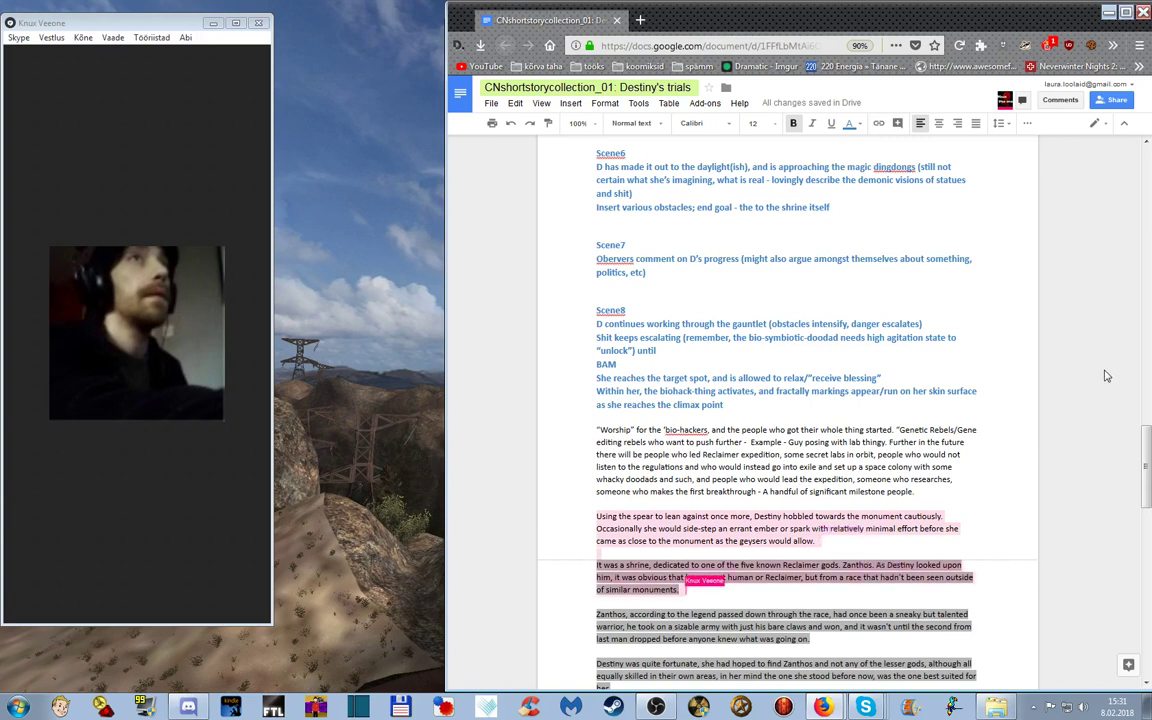
scroll(1106, 376, "down", 2)
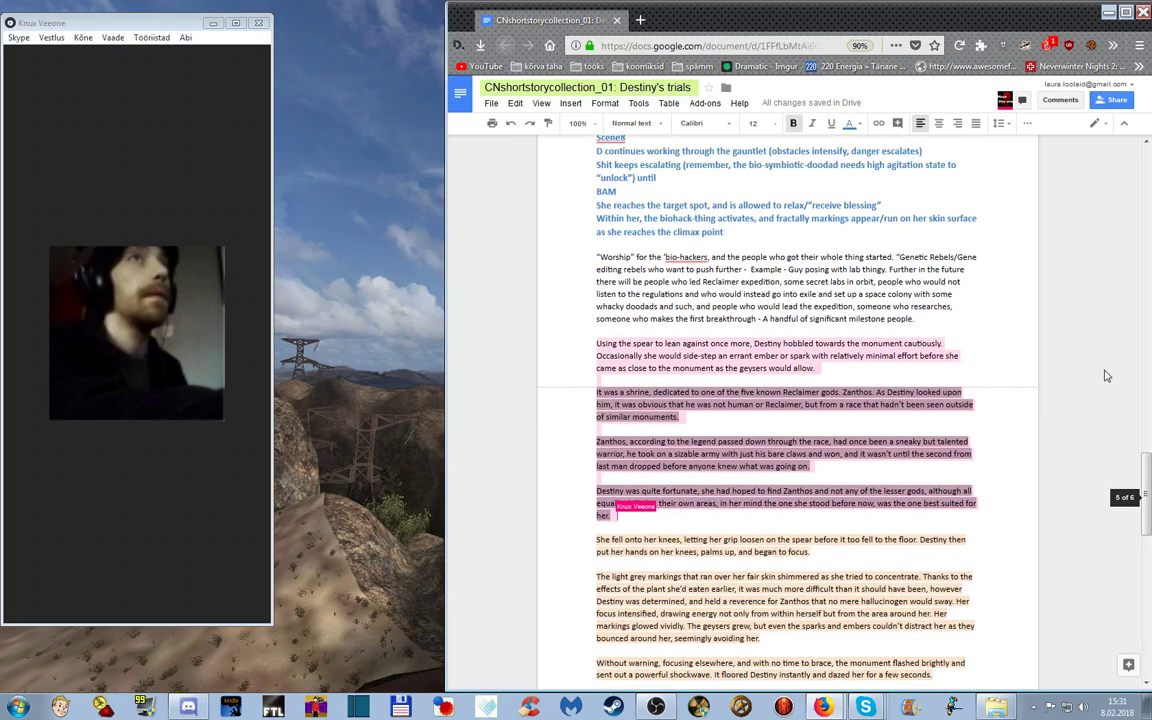
scroll(1106, 376, "down", 1)
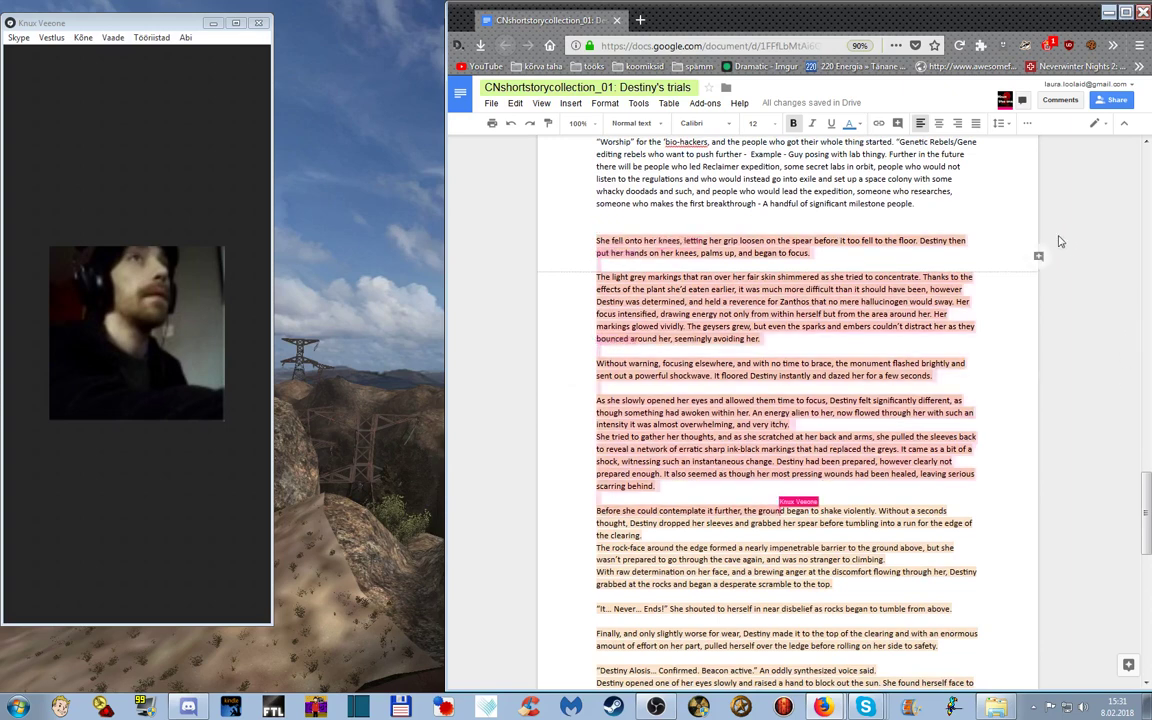
- Add a Scene8 note on statues/idols depicting "the original reclaimers", correcting 'chastized' to 'chastised'
left_click(980, 213)
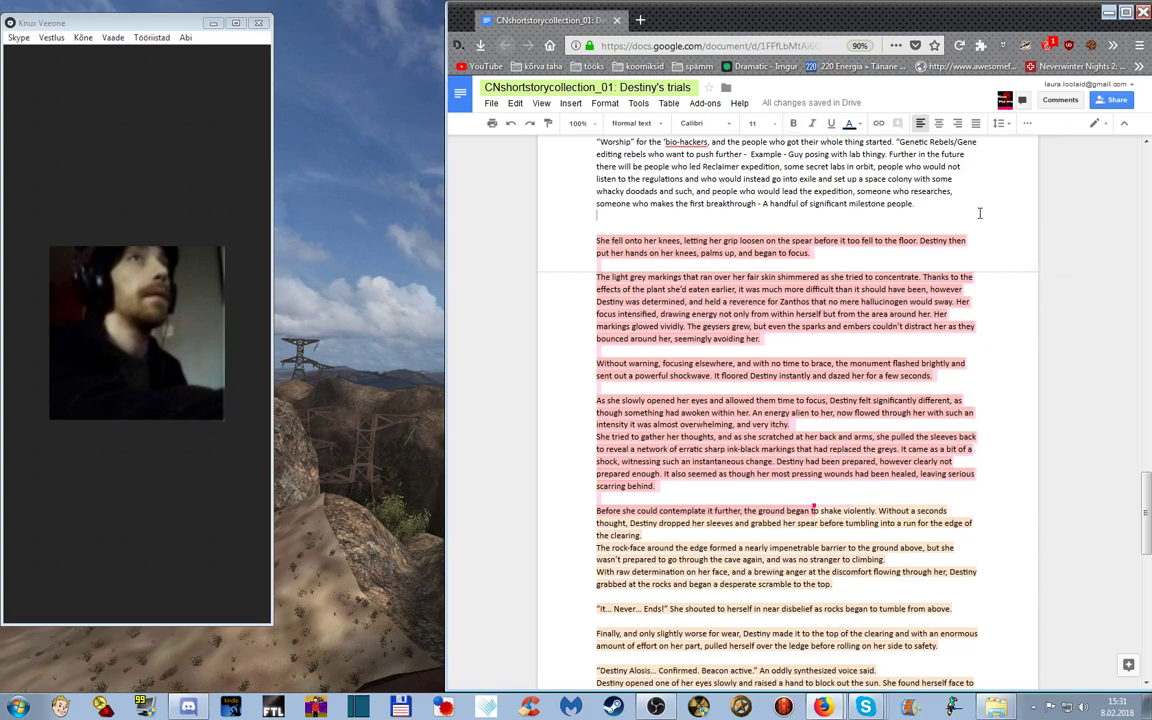
key("Return")
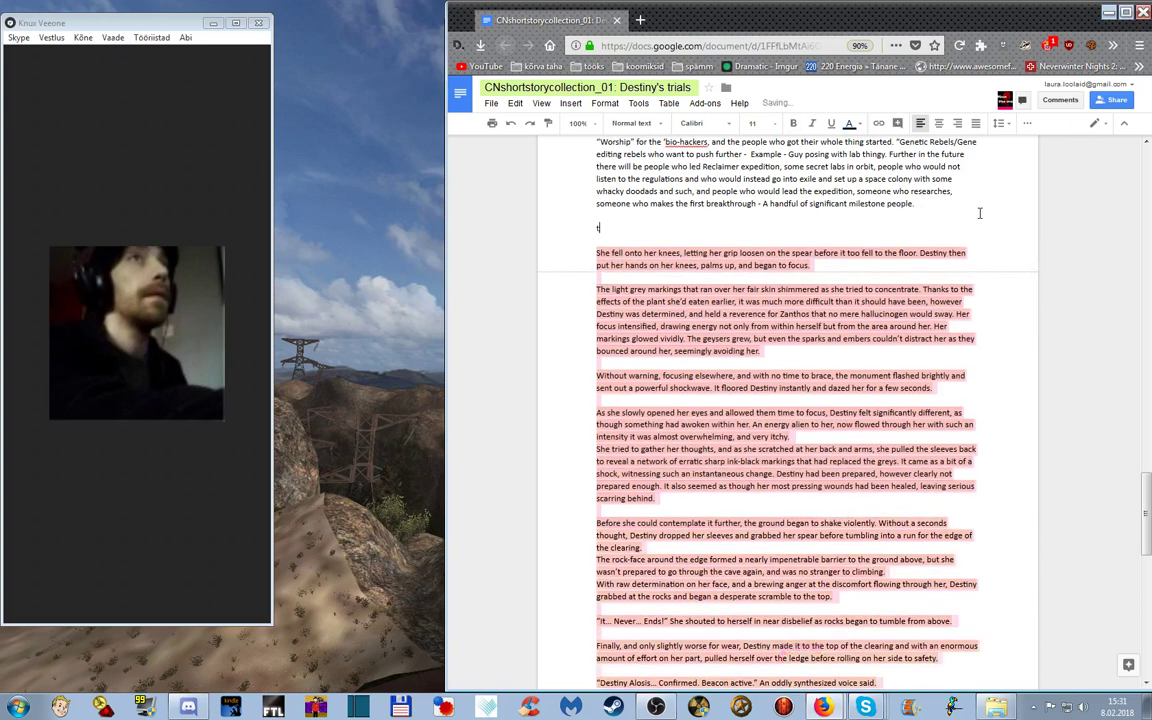
type("the statues/ ido")
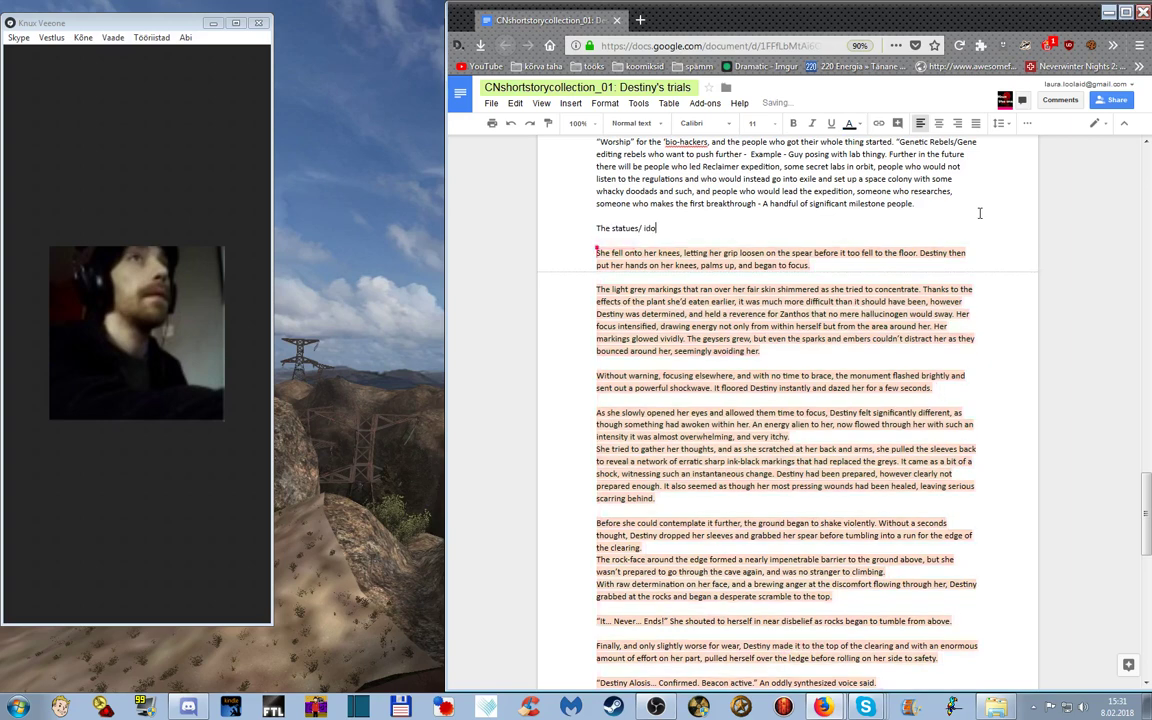
type("ls - depicting \"the original reclaimers")
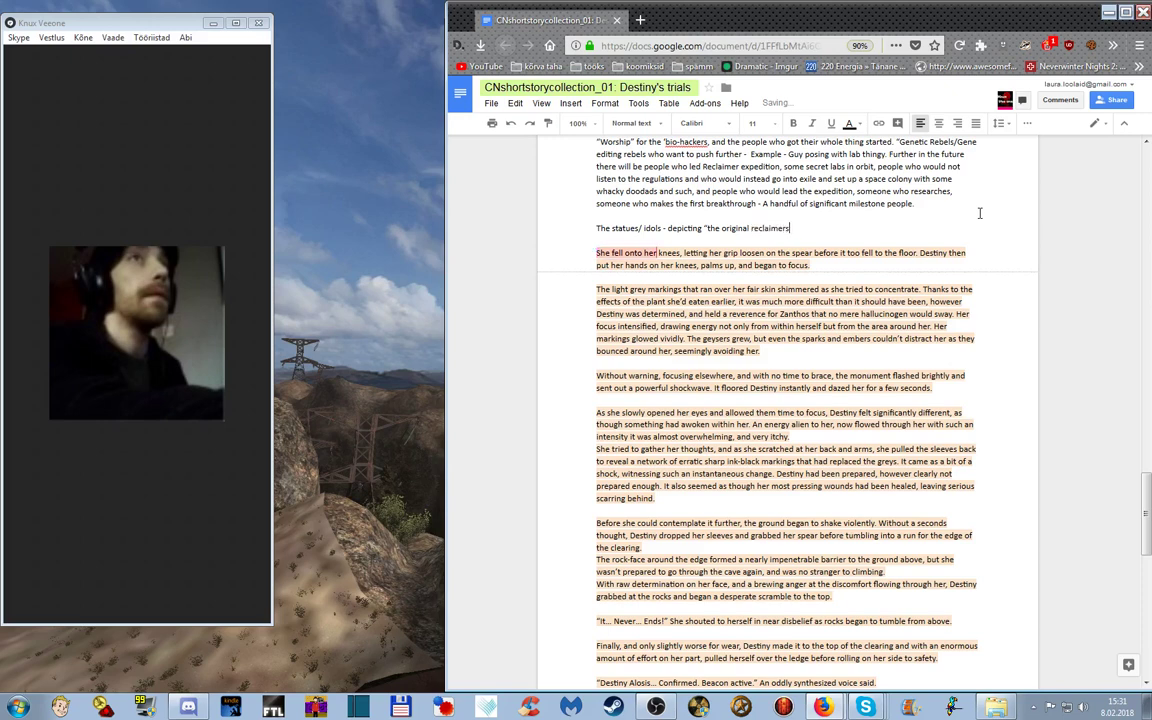
type("\"")
type(" (the peopl")
type("e w")
type("ho claim")
type("ed control")
type(" of the")
type("ir")
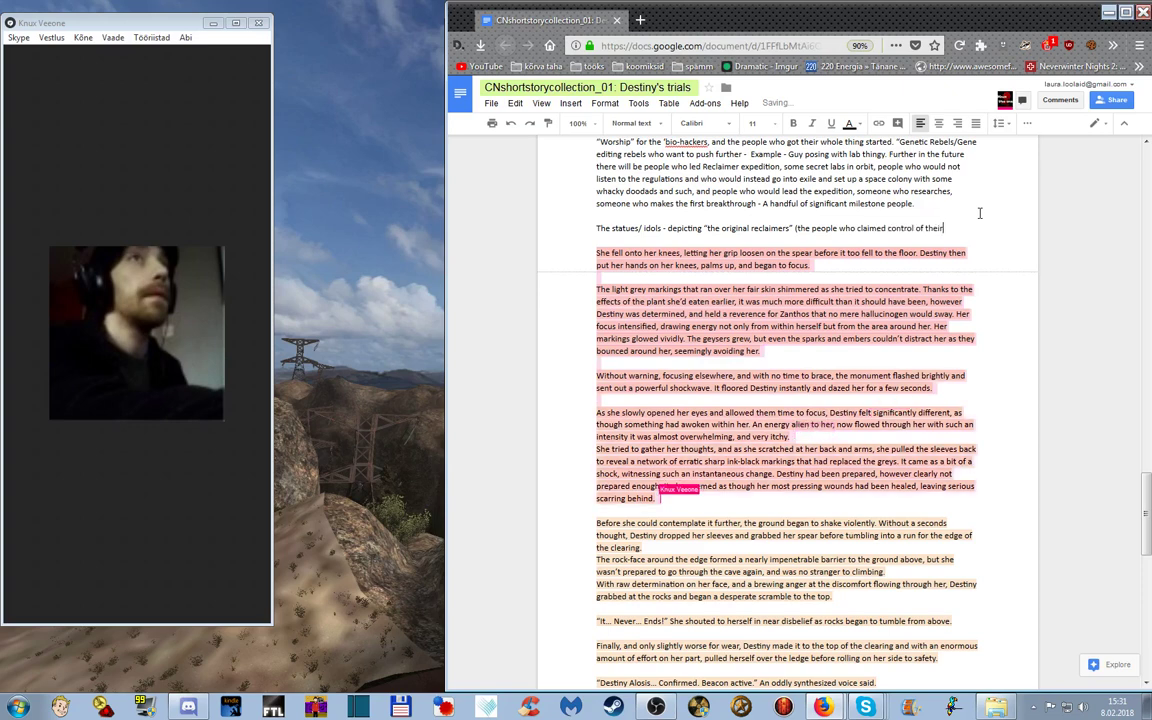
type(" genome and were c")
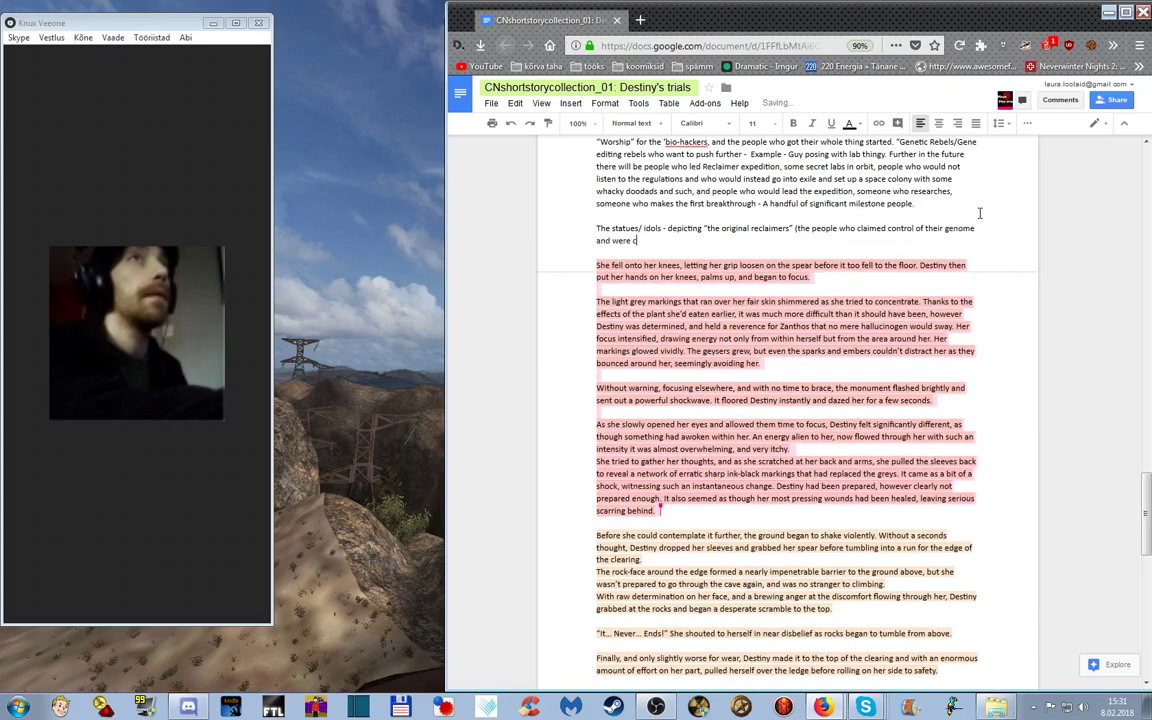
type("hastized")
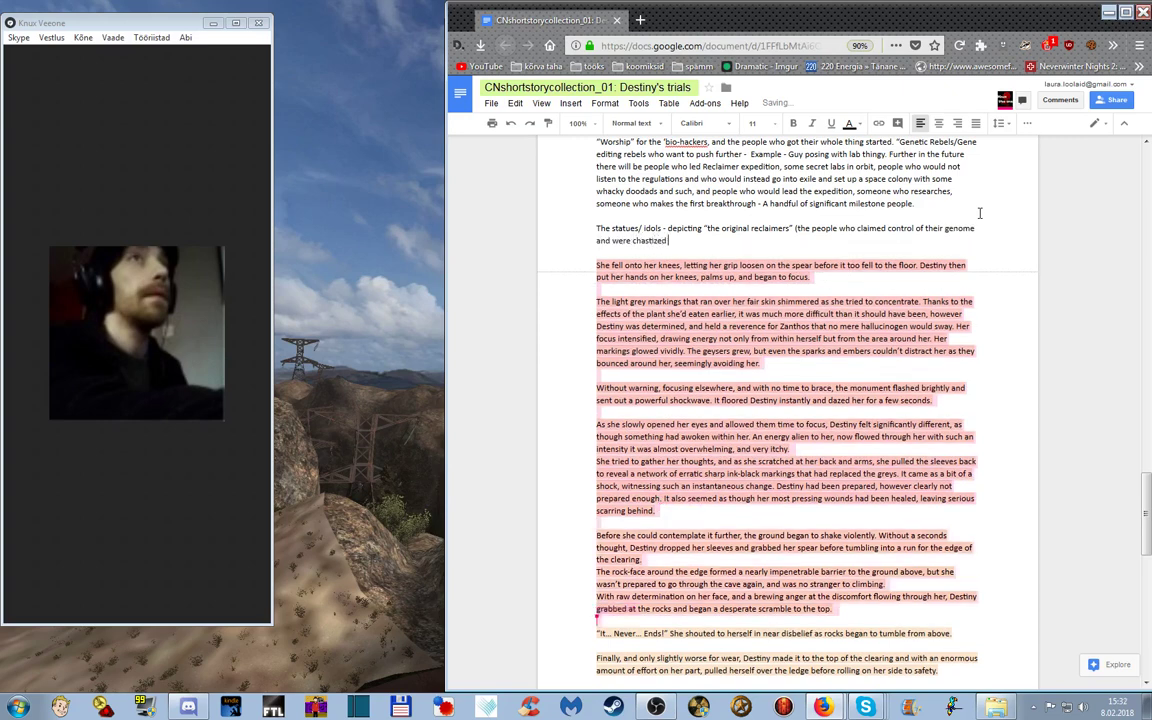
type(" for it")
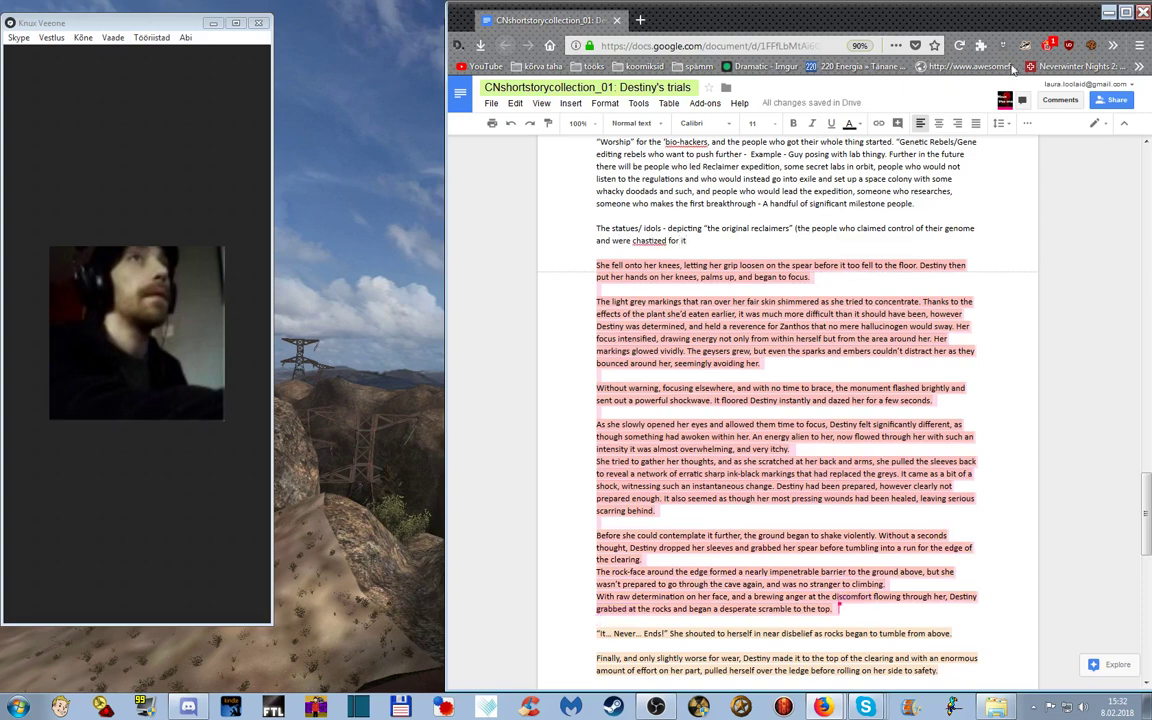
right_click(654, 240)
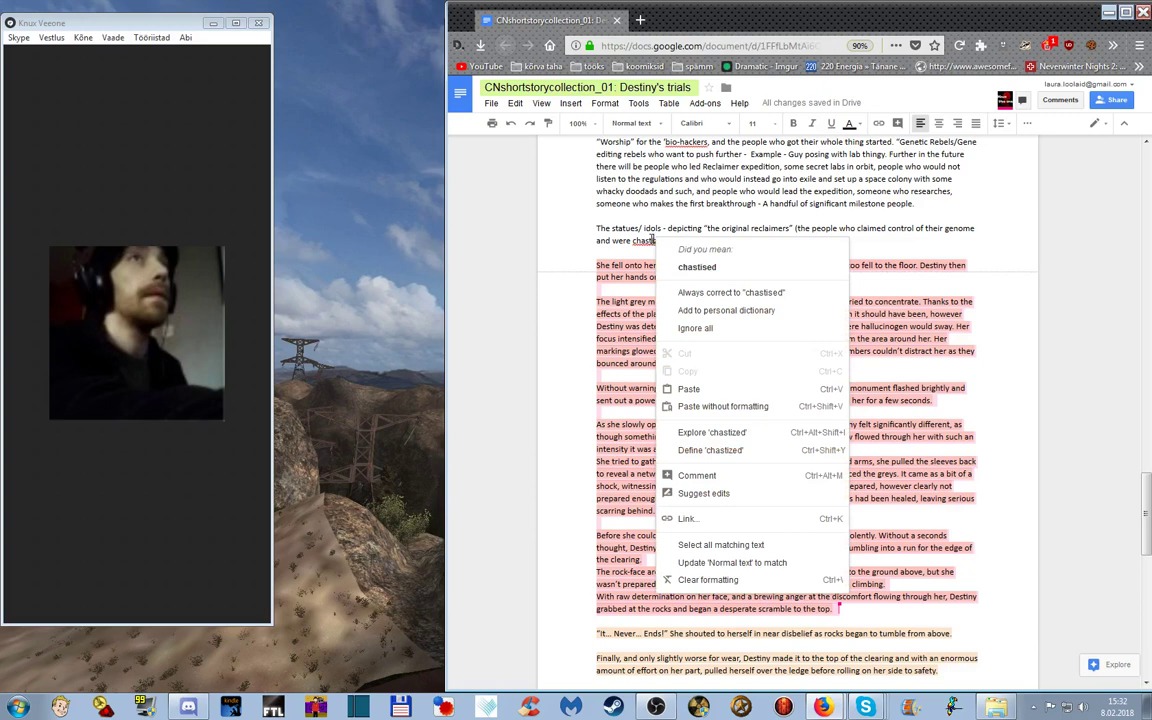
left_click(697, 267)
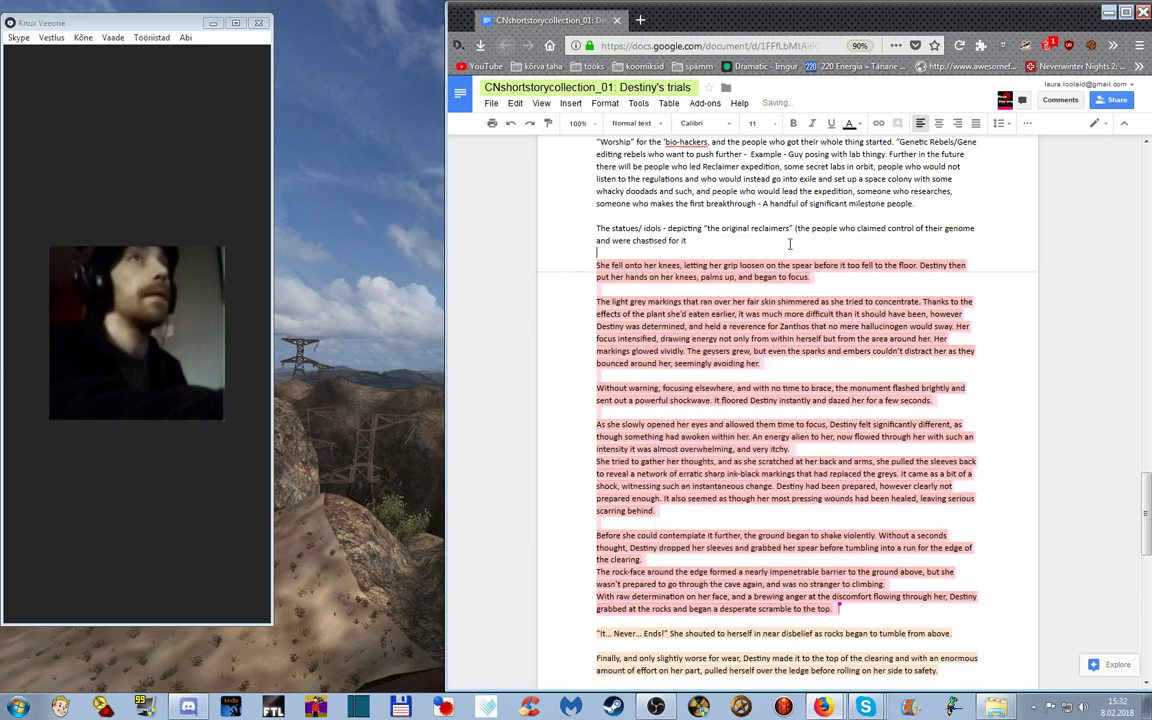
- End the statues note with 'lead their own way for the future rec. community)'
type("and left")
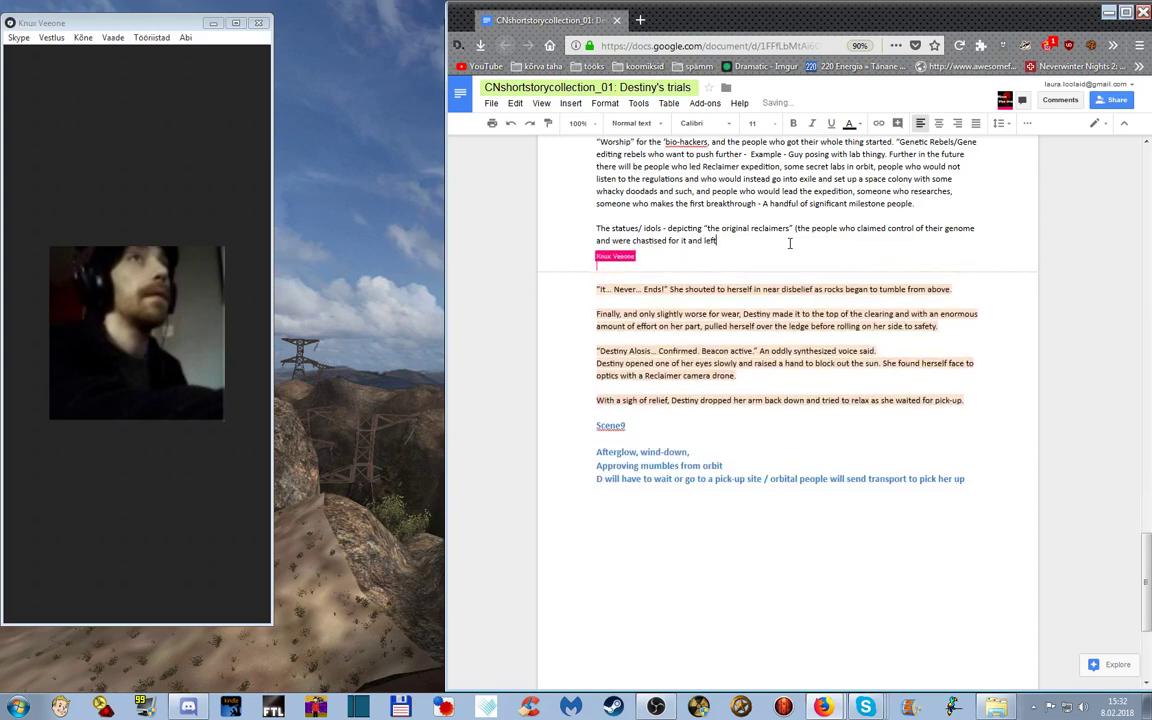
key("BackSpace")
key("BackSpace")
key("BackSpace")
key("BackSpace")
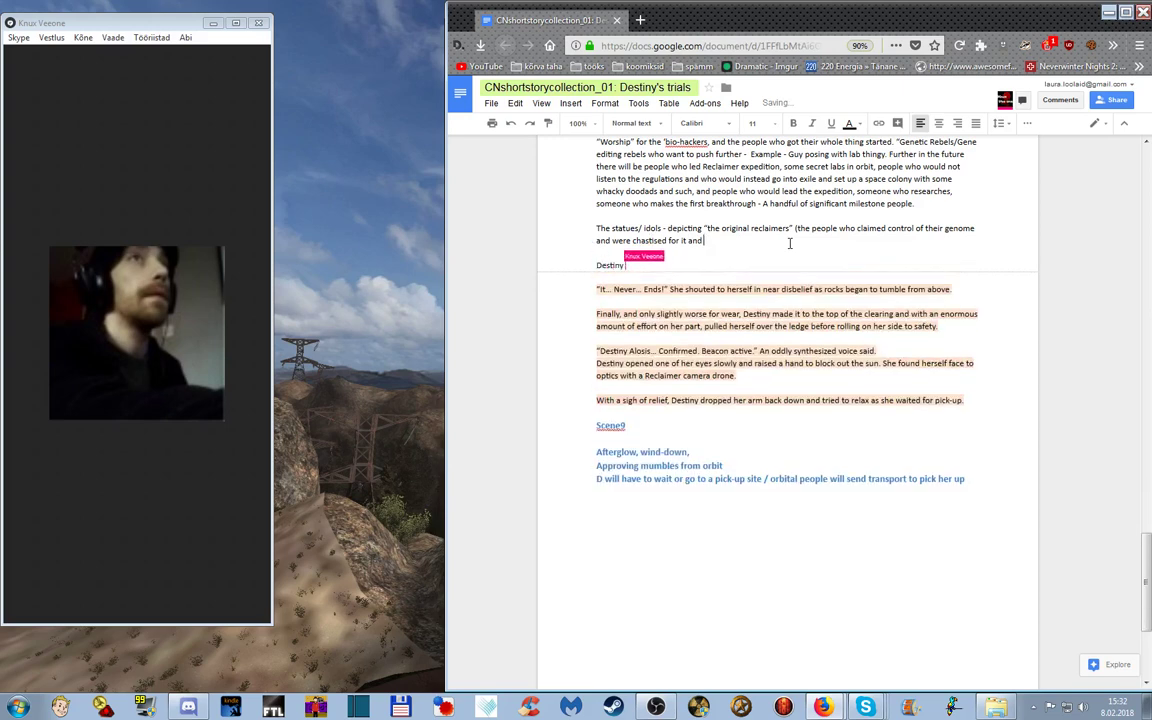
type("lead their")
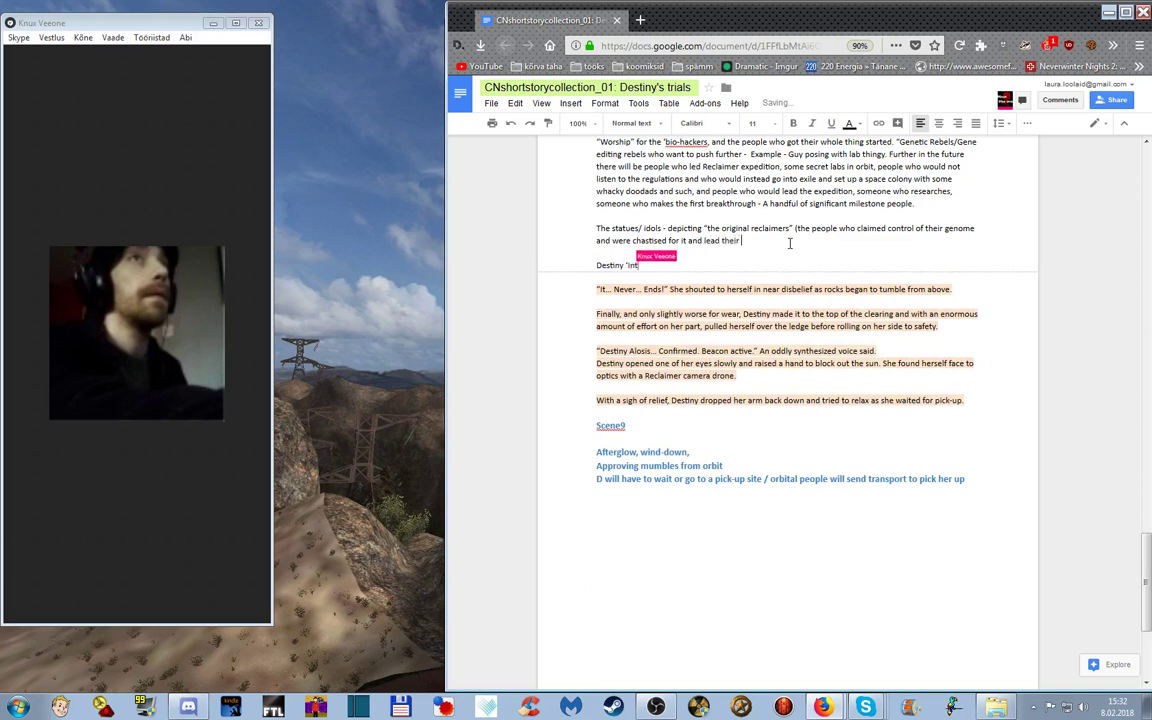
type(" c")
key("BackSpace")
type("own way")
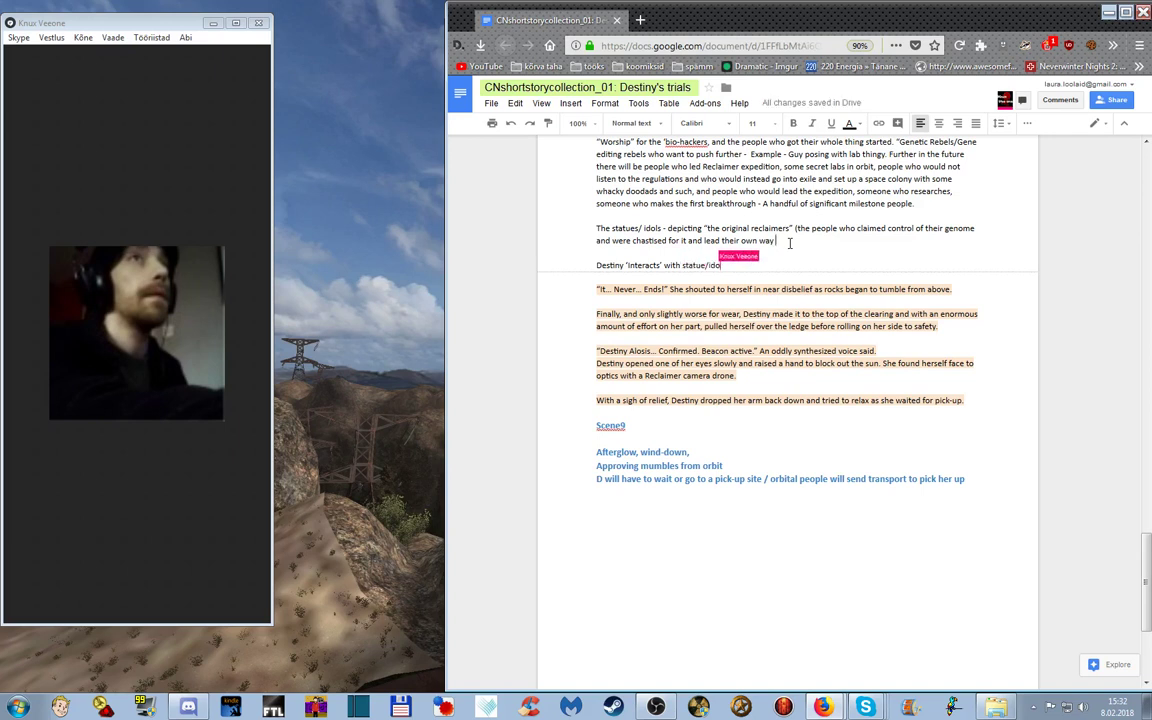
type("for the future rec. community")
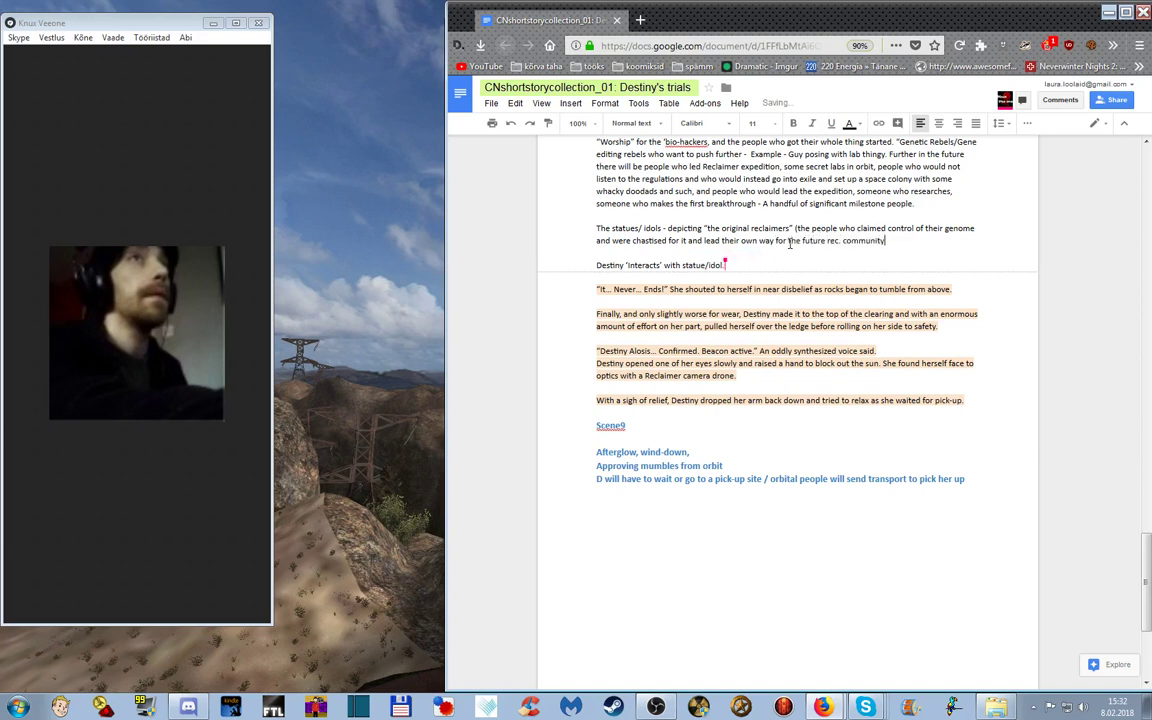
type(")")
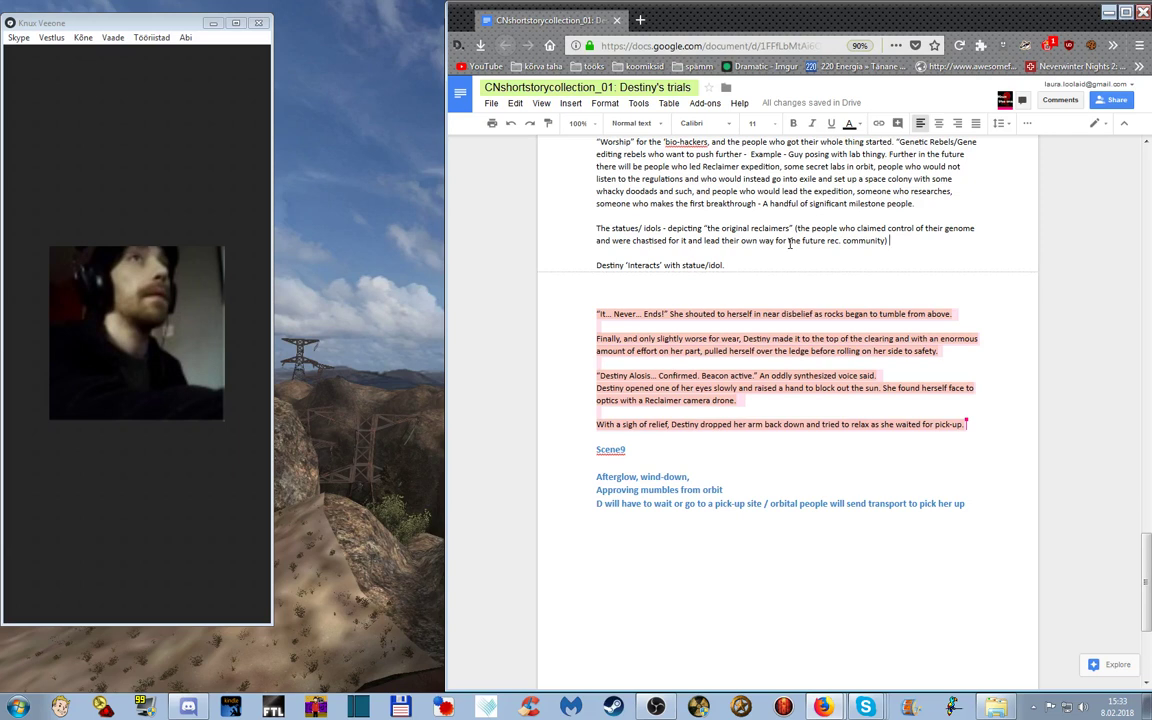
- Delete the selected prose from 'It... Never... Ends!' through 'pick-up.'
key("BackSpace")
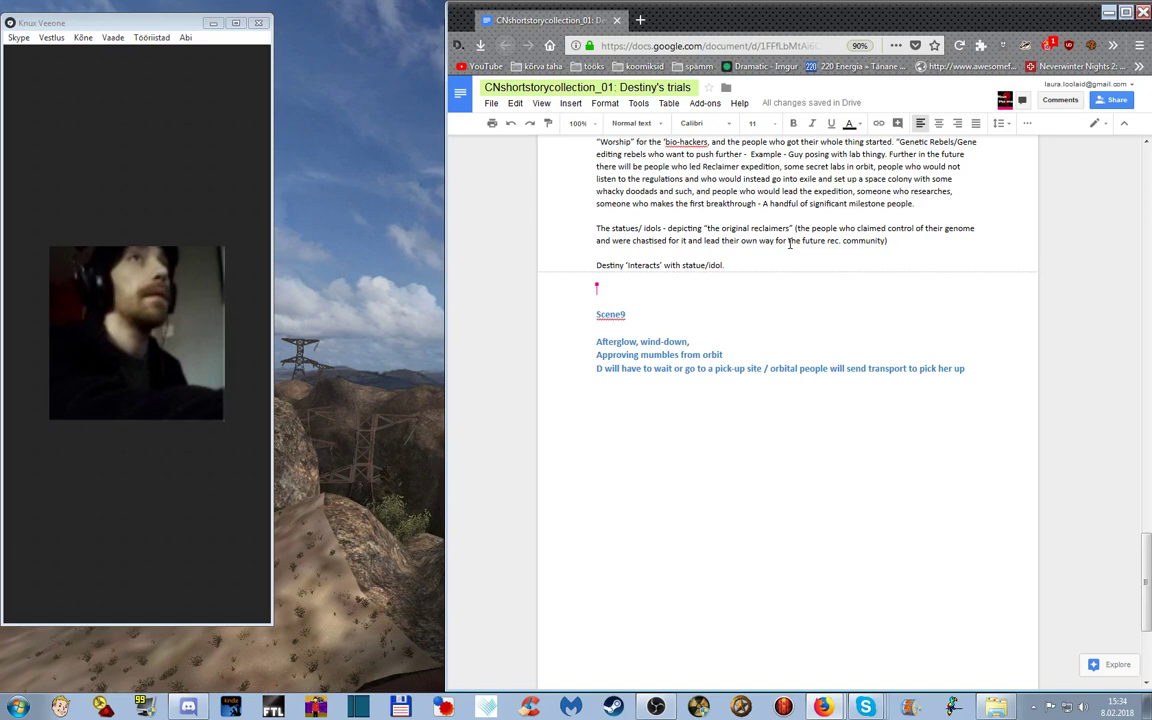
- Select the Worship and statues notes, starting at the Worship paragraph
key("shift+Up")
key("shift+Up")
key("shift+Up")
key("shift+Up")
key("shift+Up")
key("shift+Up")
key("shift+Up")
key("shift+Up")
key("shift+Up")
key("shift+Up")
key("shift+Up")
key("shift+Up")
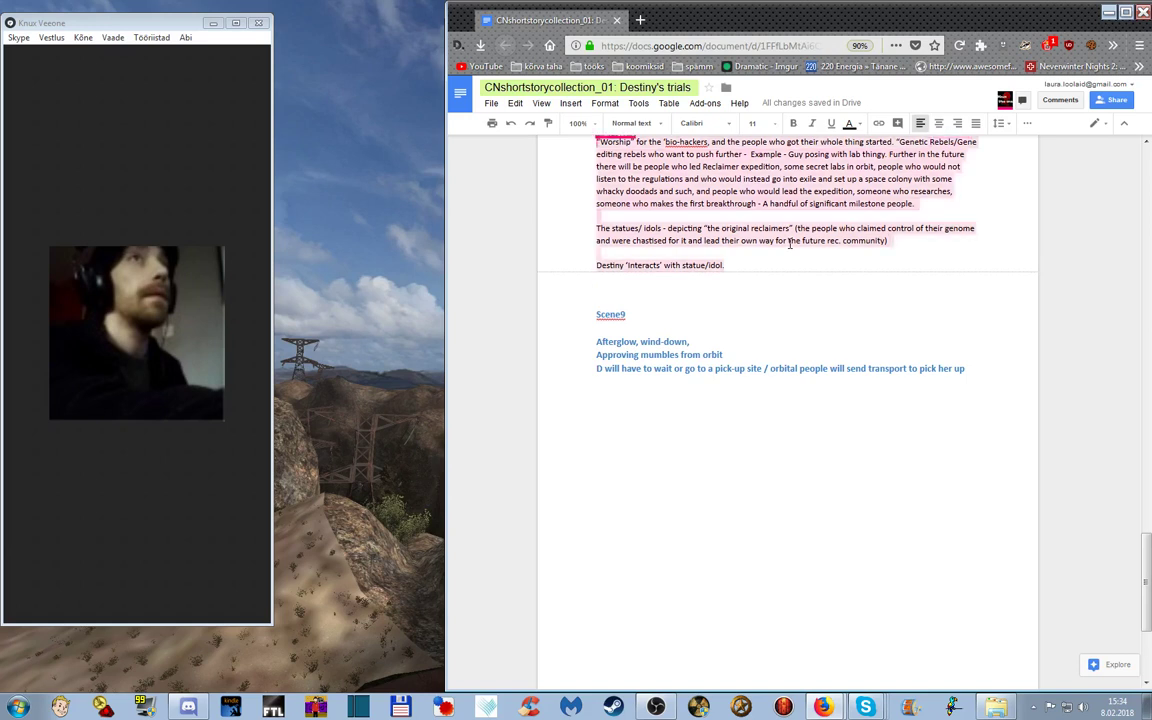
key("shift+Down")
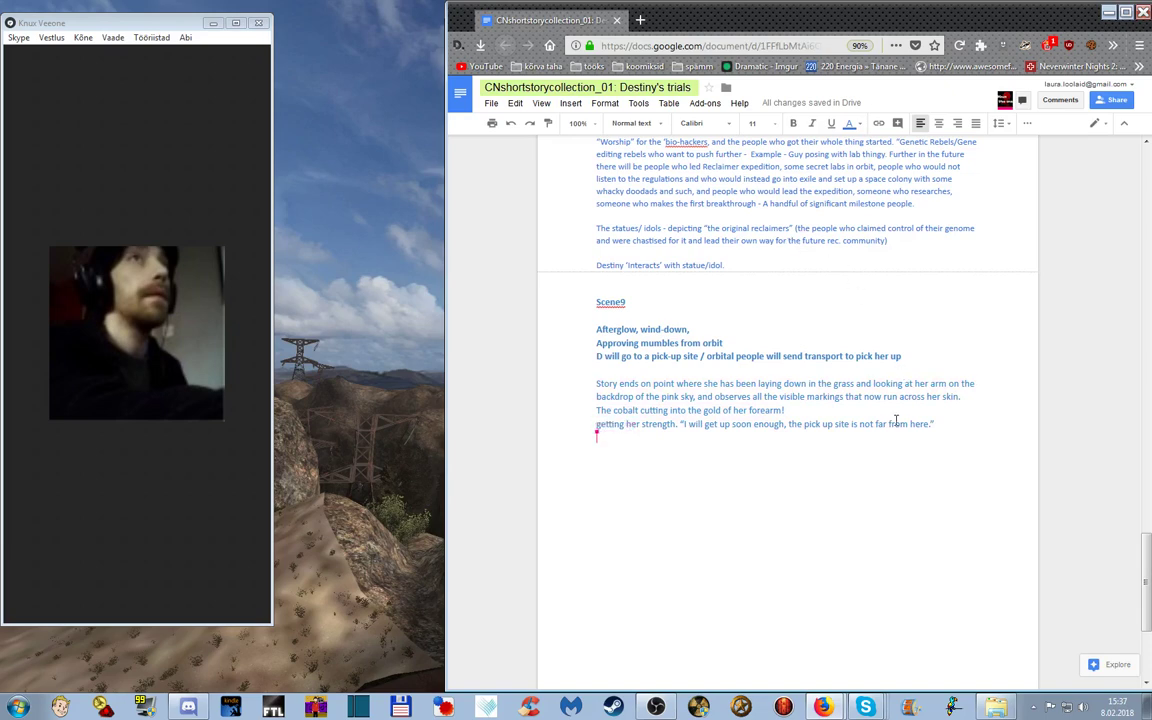
scroll(895, 421, "up", 3)
scroll(897, 420, "up", 12)
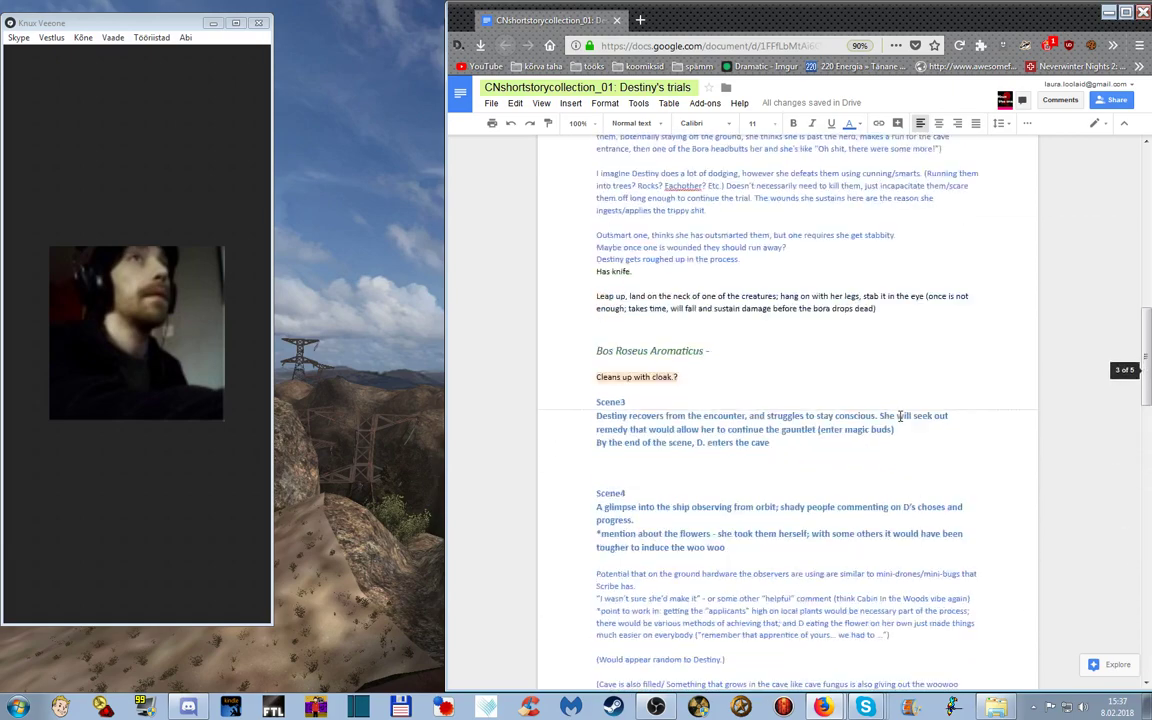
scroll(899, 416, "up", 4)
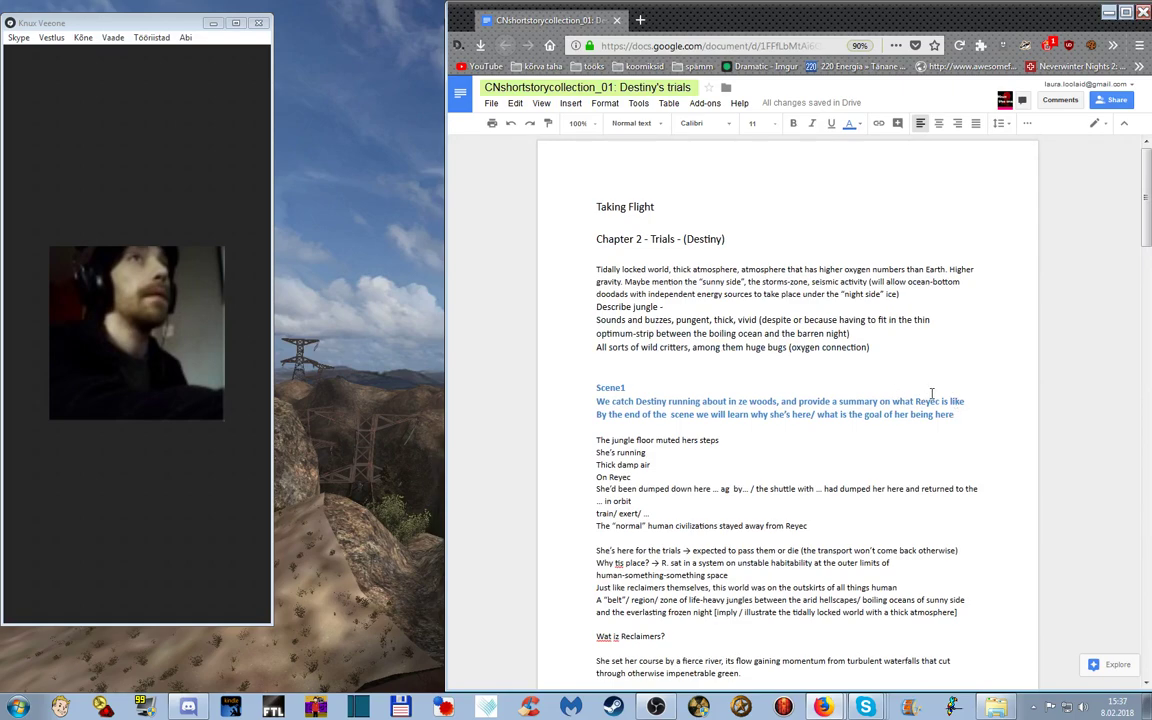
scroll(917, 401, "down", 10)
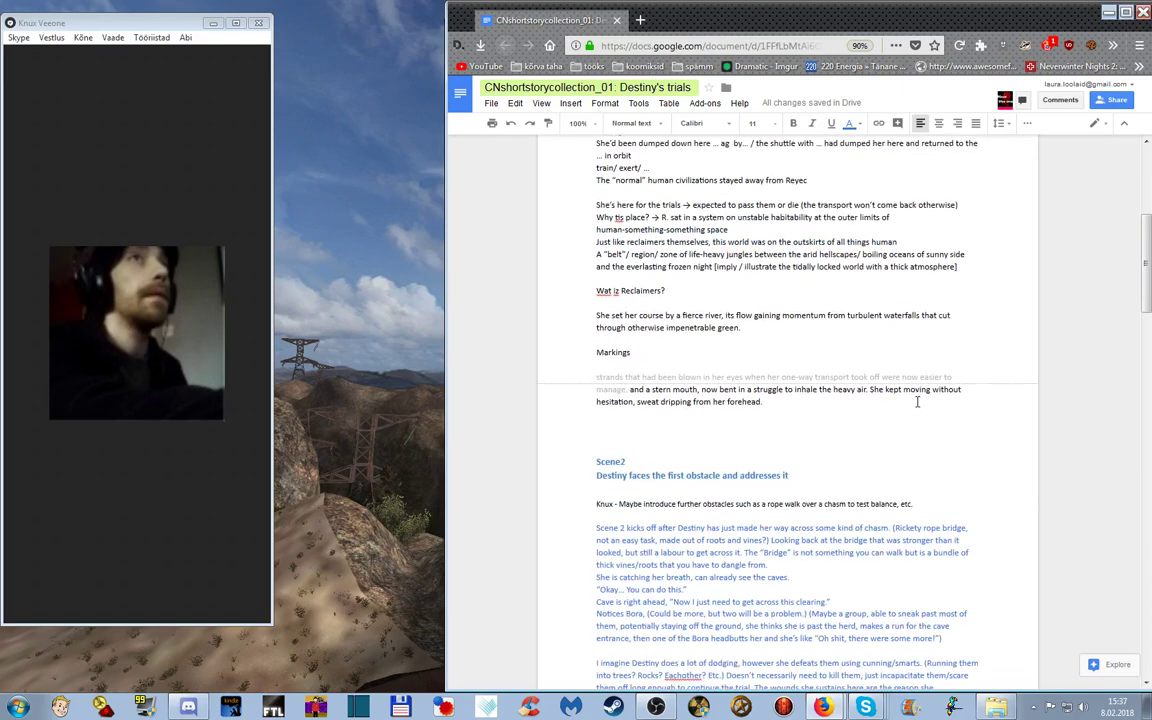
scroll(917, 401, "down", 8)
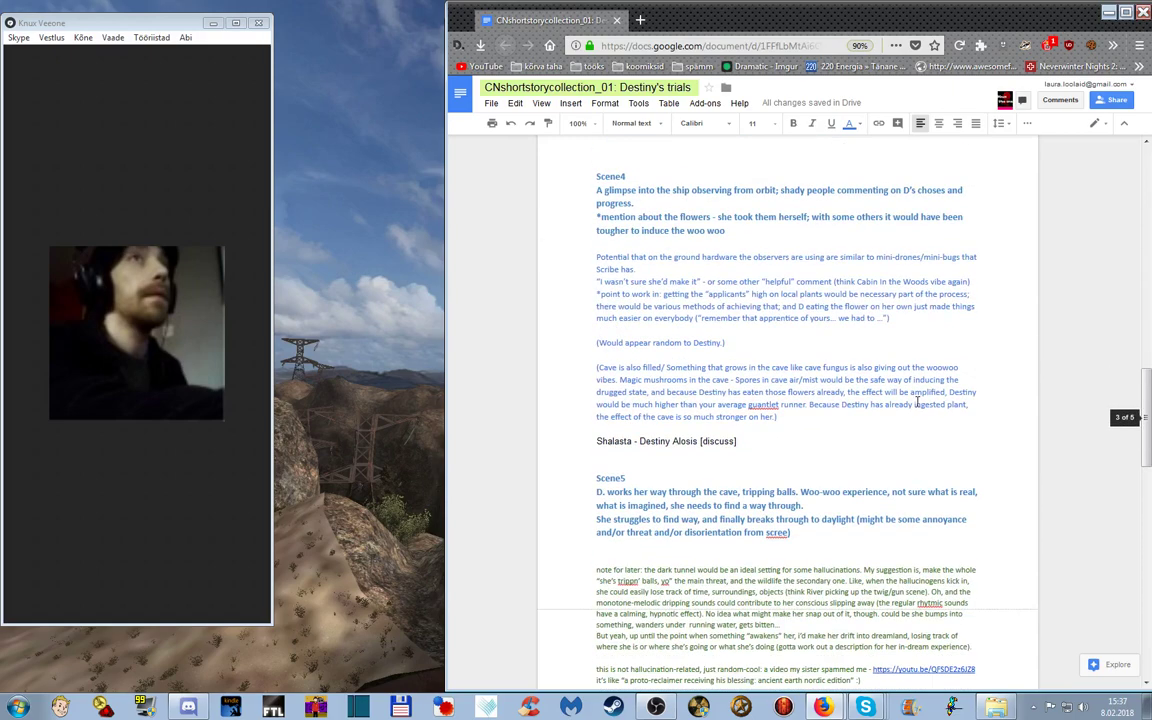
scroll(917, 401, "down", 4)
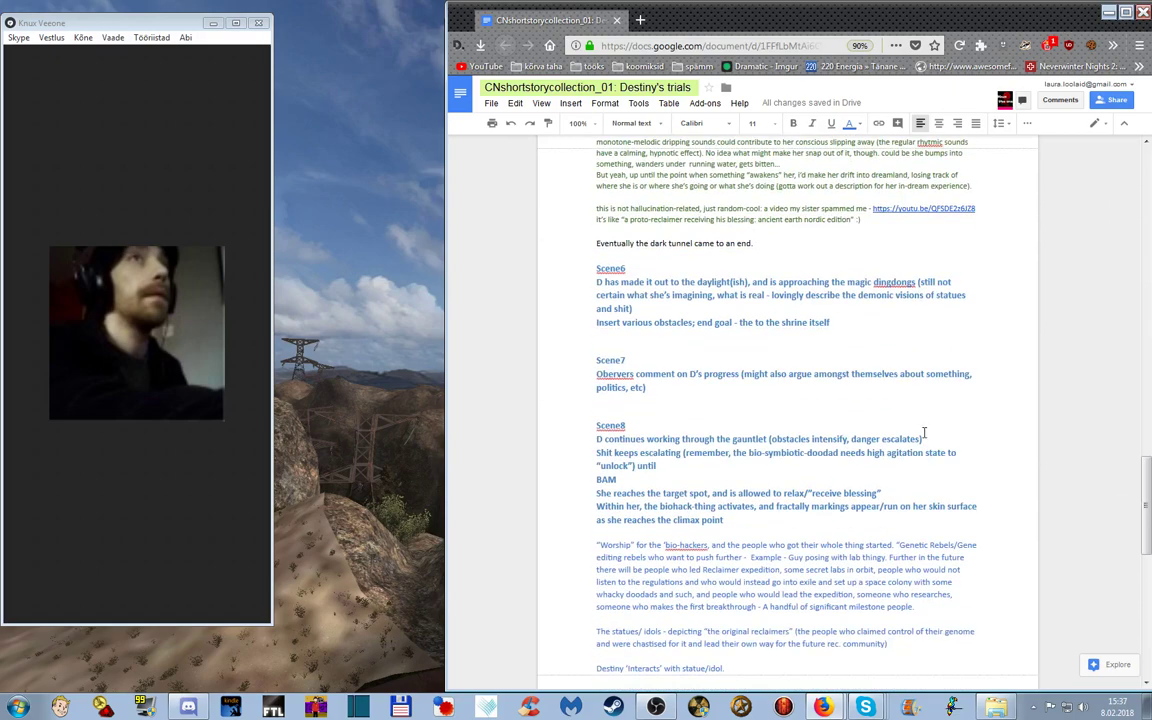
scroll(937, 439, "down", 6)
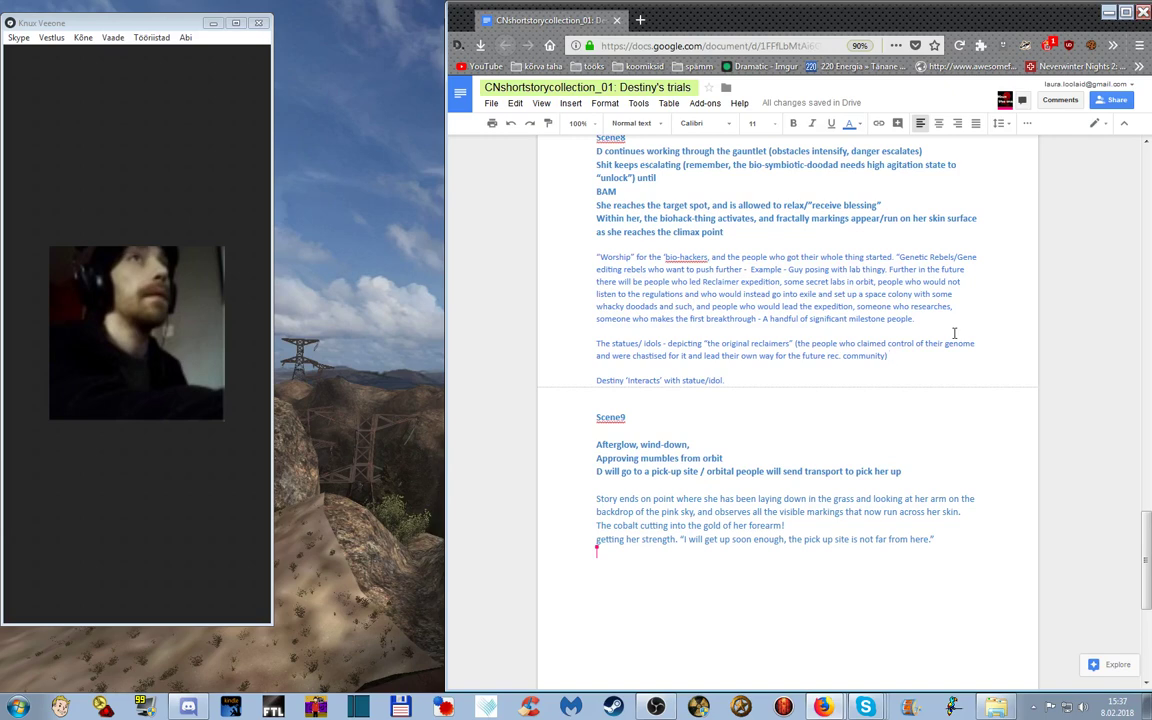
- Bring the OBS Studio window in front of the story document from the taskbar
left_click(655, 707)
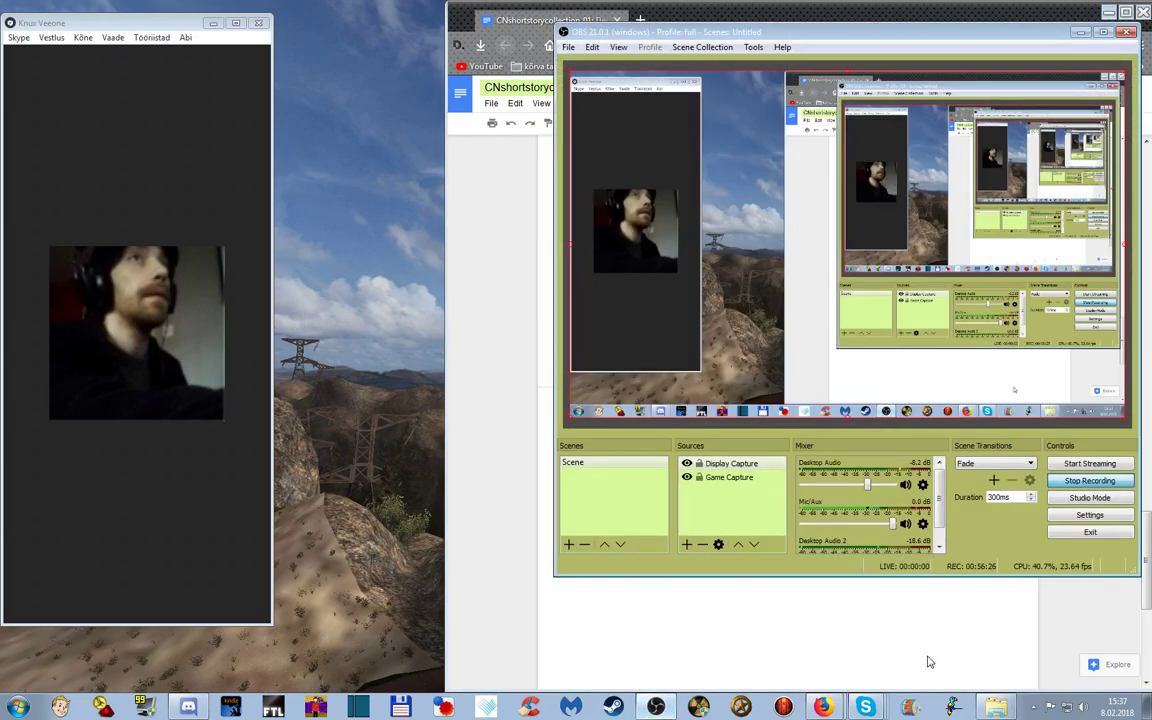